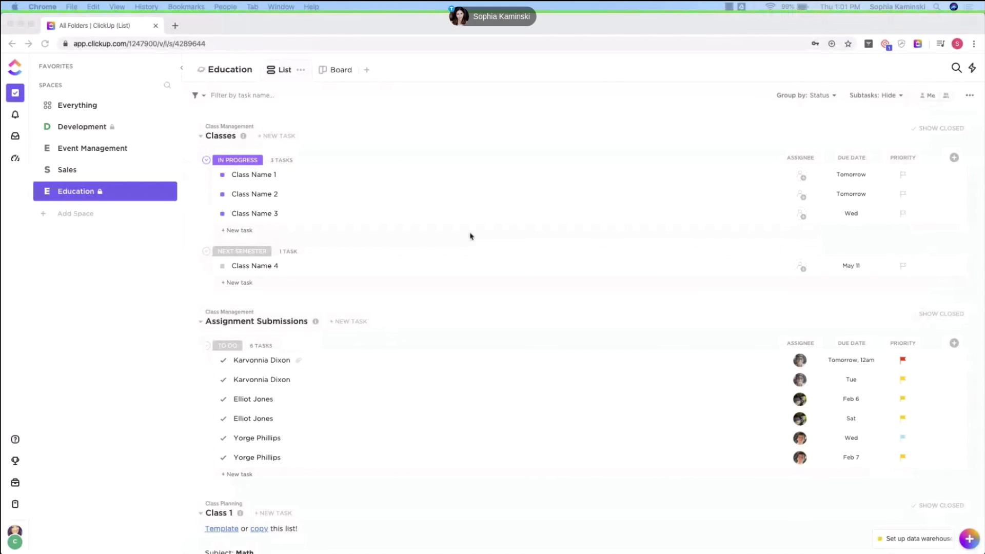
{"action": "left_click", "coordinate": [302, 112]}
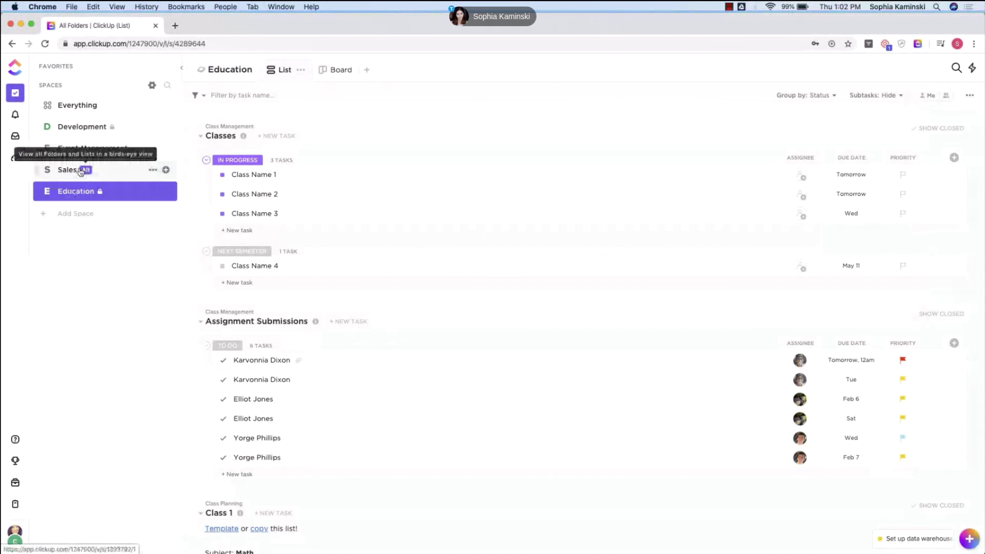
{"action": "left_click", "coordinate": [14, 536]}
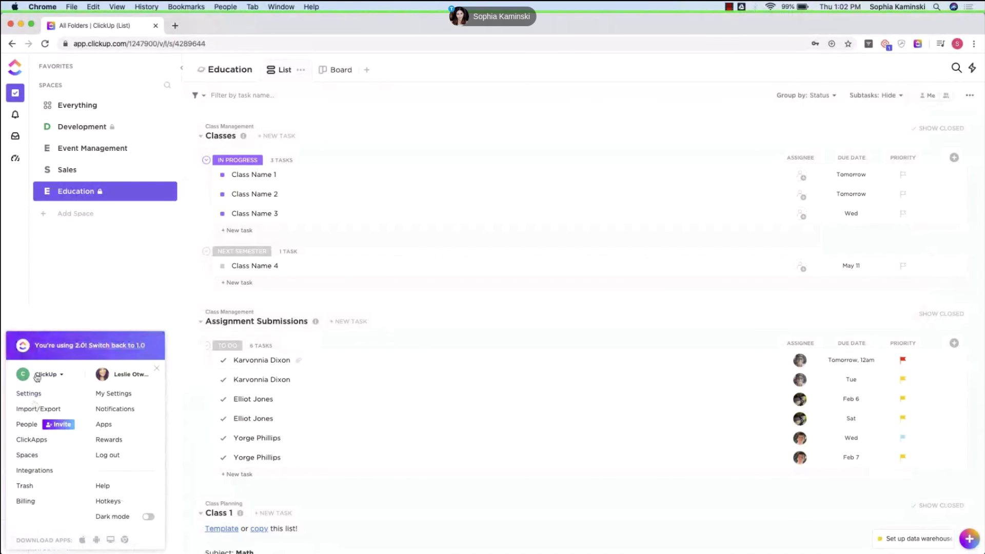
{"action": "left_click", "coordinate": [17, 303]}
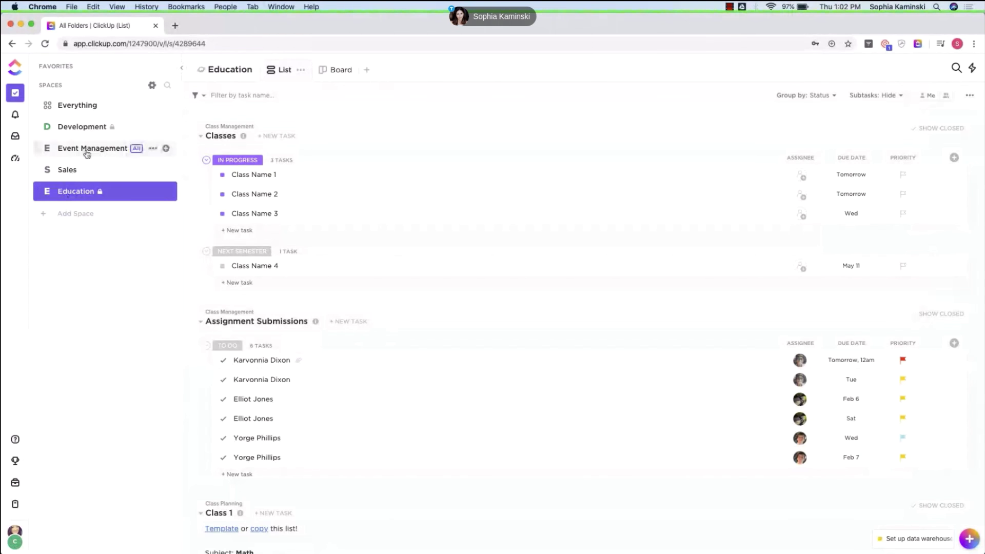
Step: Begin a new Space named "Course work" and keep its default avatar
{"action": "left_click", "coordinate": [68, 218]}
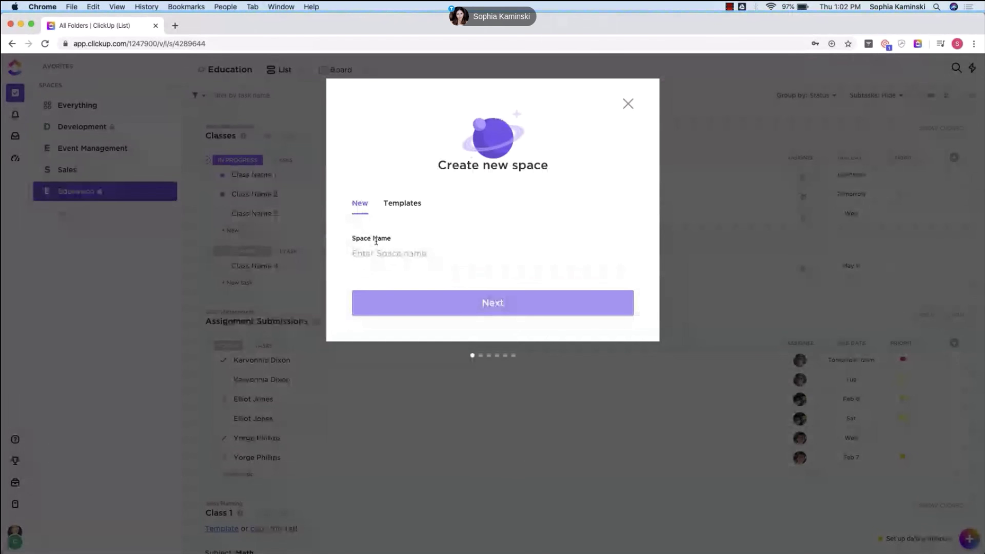
{"action": "type", "text": "Course"}
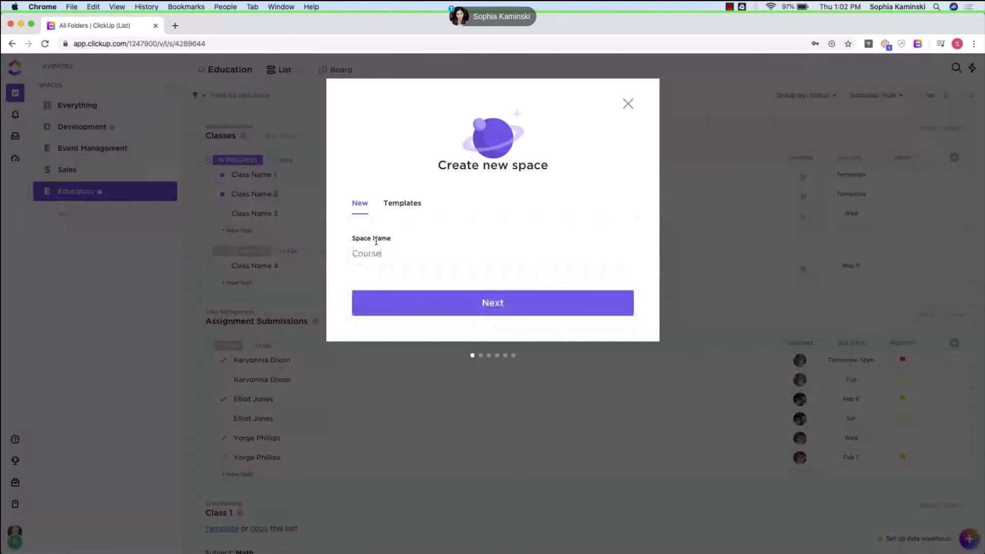
{"action": "type", "text": " work"}
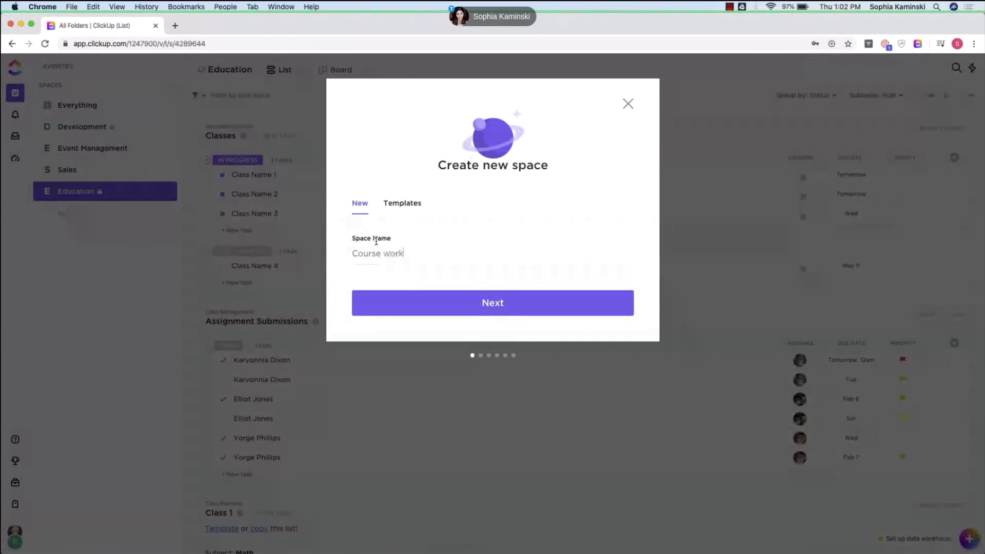
{"action": "left_click", "coordinate": [387, 301]}
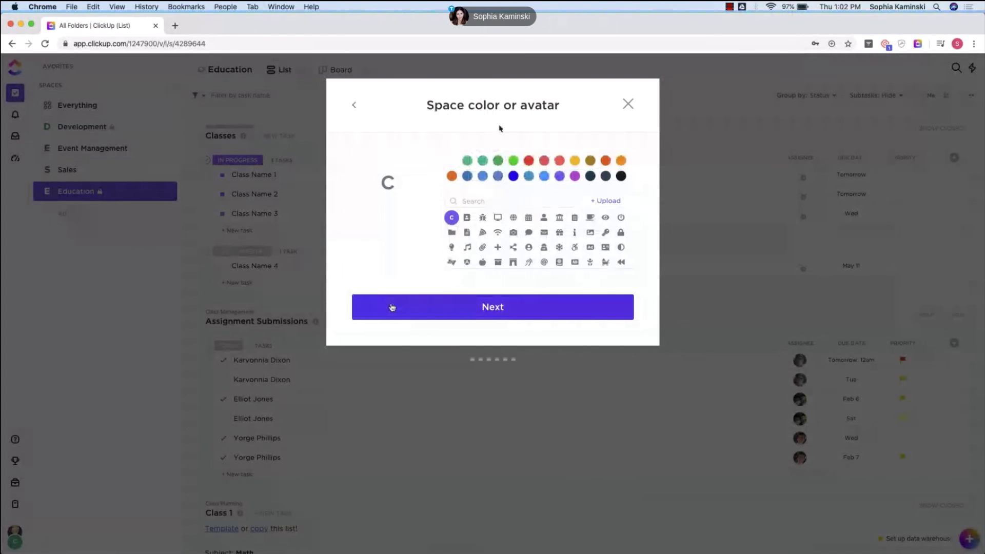
{"action": "left_click", "coordinate": [497, 312]}
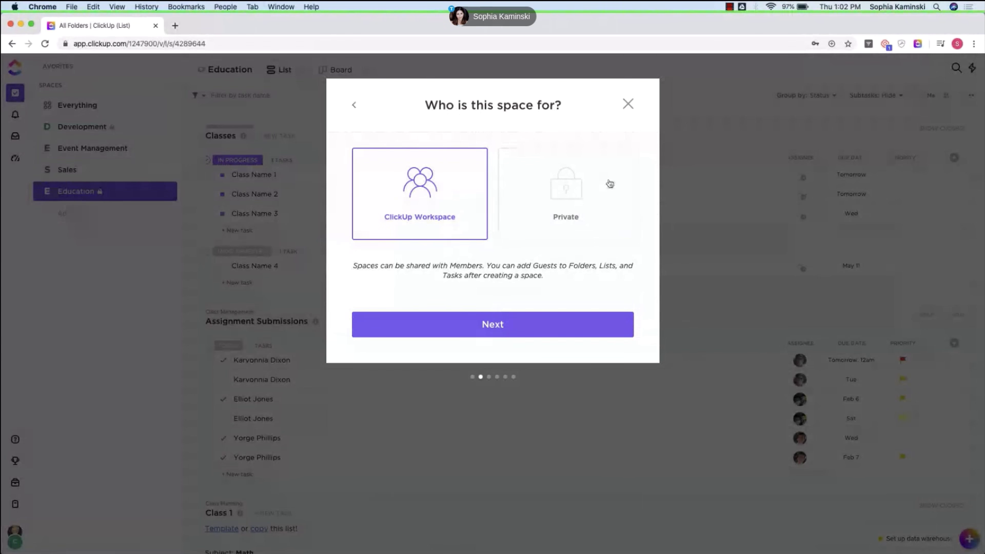
Step: Make the new Space private and share it with three other workspace members
{"action": "left_click", "coordinate": [596, 191]}
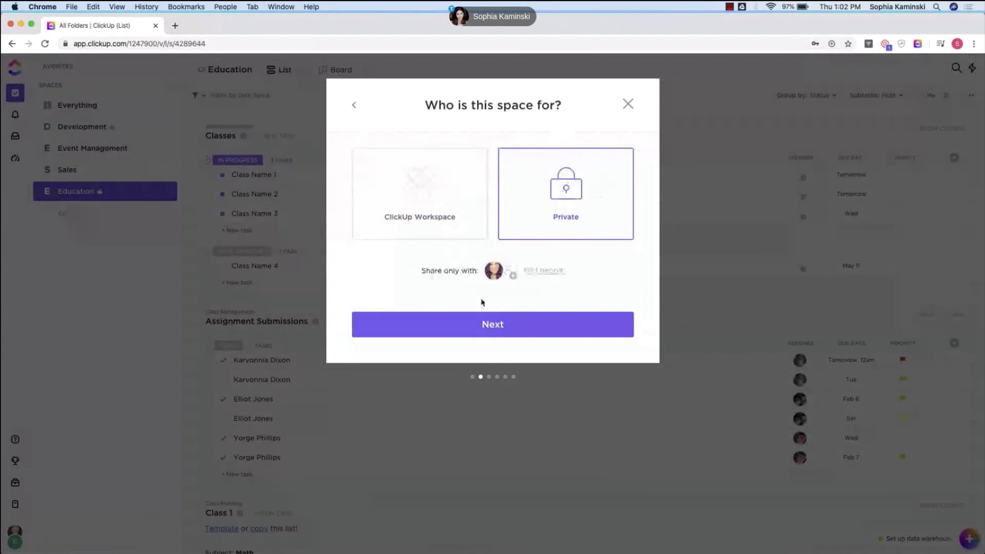
{"action": "left_click", "coordinate": [511, 271]}
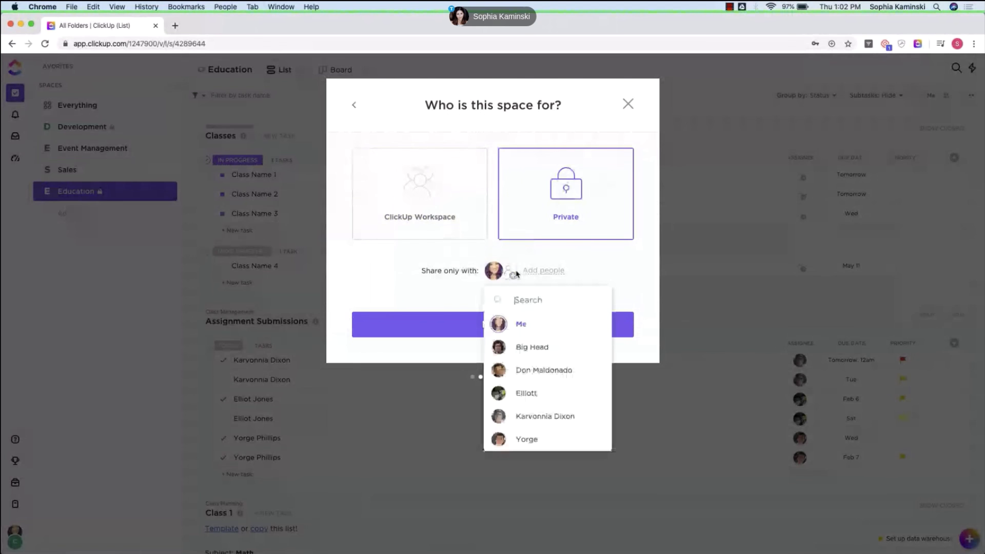
{"action": "left_click", "coordinate": [521, 347]}
{"action": "left_click", "coordinate": [518, 395]}
{"action": "left_click", "coordinate": [521, 416]}
{"action": "left_click", "coordinate": [608, 306]}
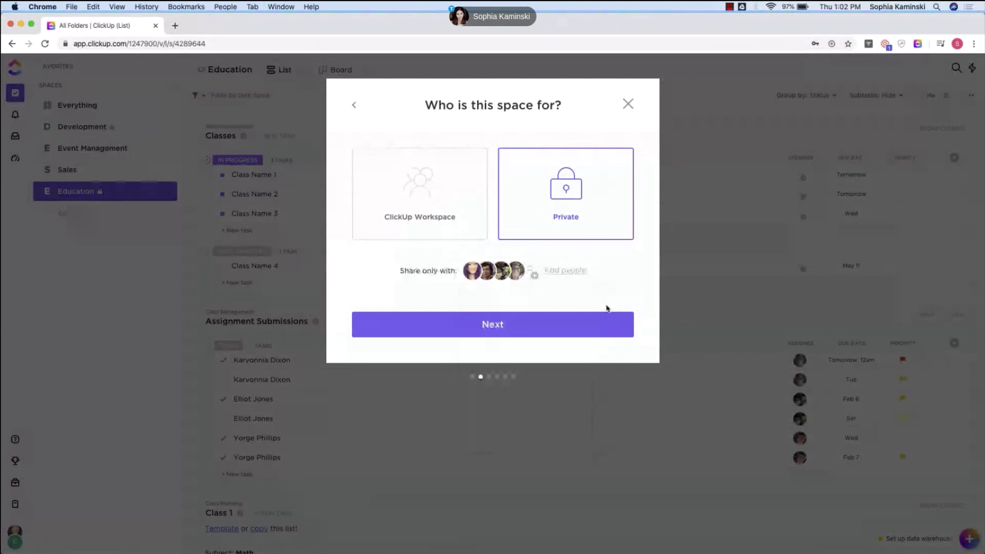
{"action": "left_click", "coordinate": [574, 325]}
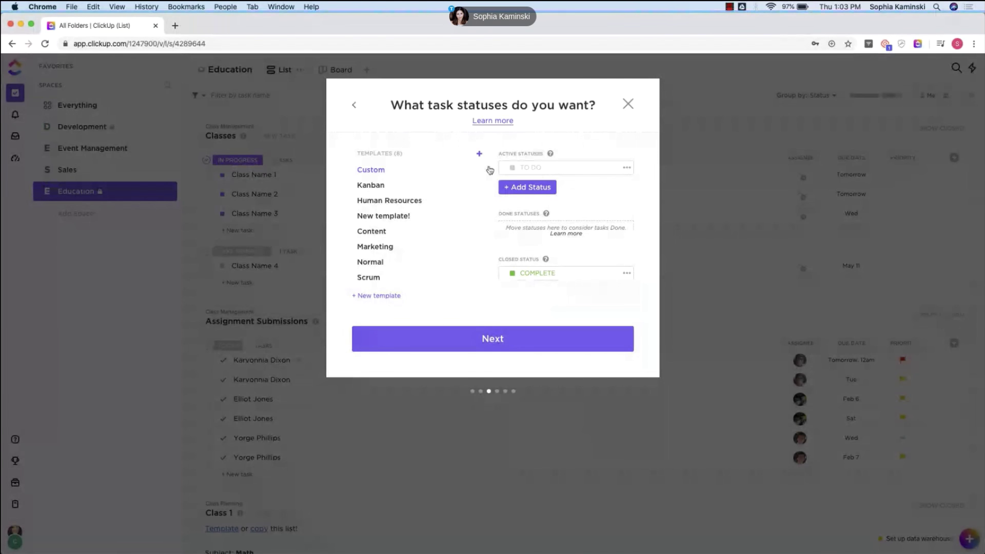
Step: Go through the new Space's task statuses, ClickApps and required views up to the summary, and close the setup without creating the Space
{"action": "left_click", "coordinate": [510, 169]}
{"action": "left_click", "coordinate": [512, 338]}
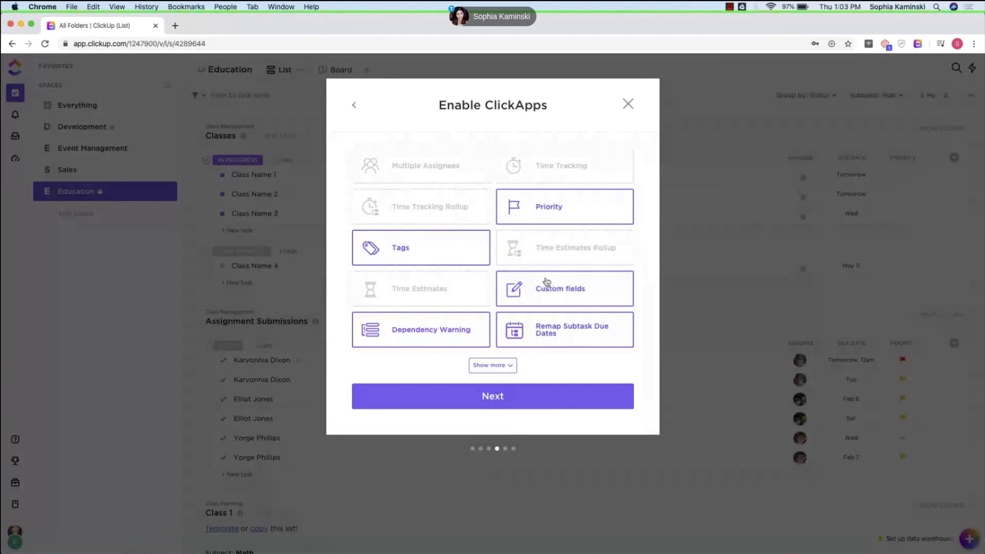
{"action": "left_click", "coordinate": [405, 176]}
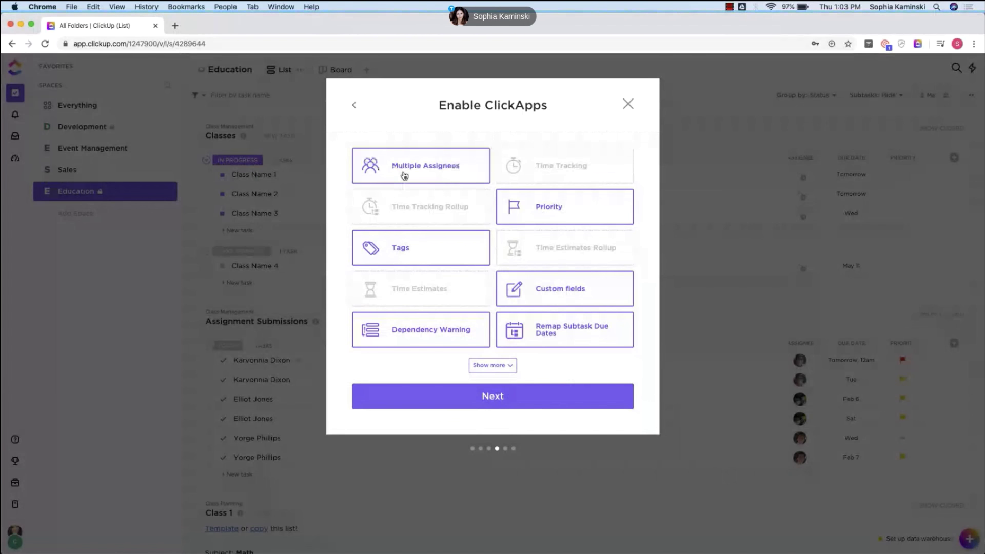
{"action": "left_click", "coordinate": [404, 176]}
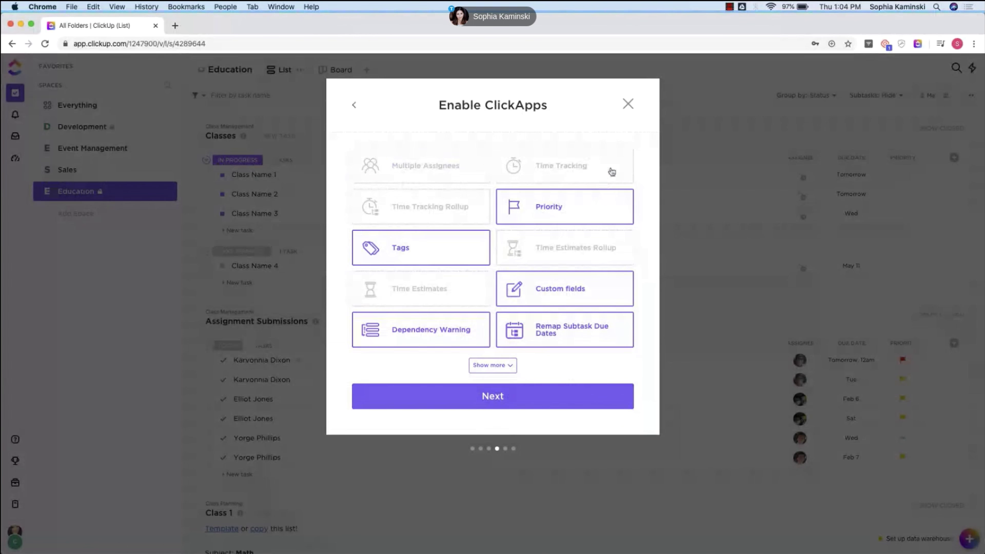
{"action": "left_click", "coordinate": [555, 396]}
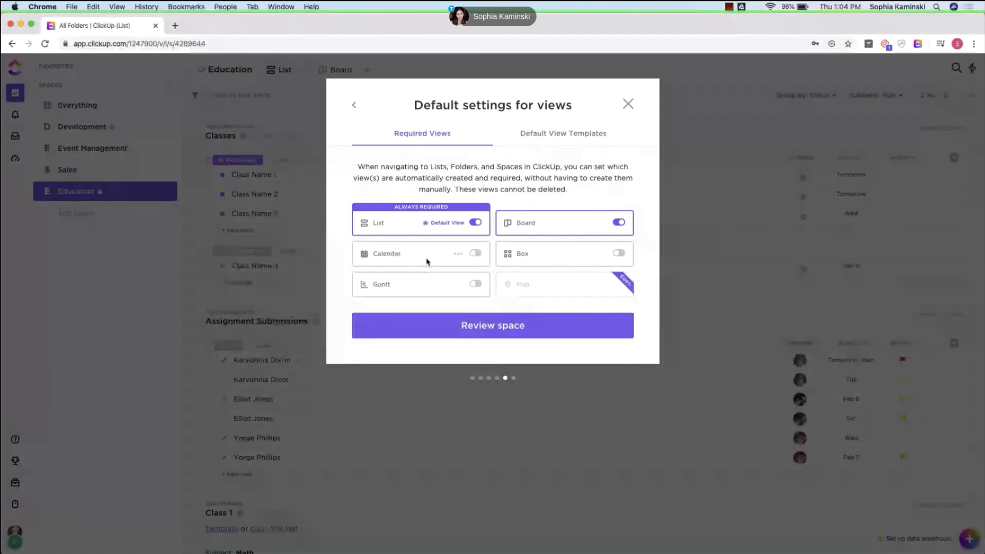
{"action": "left_click", "coordinate": [498, 325]}
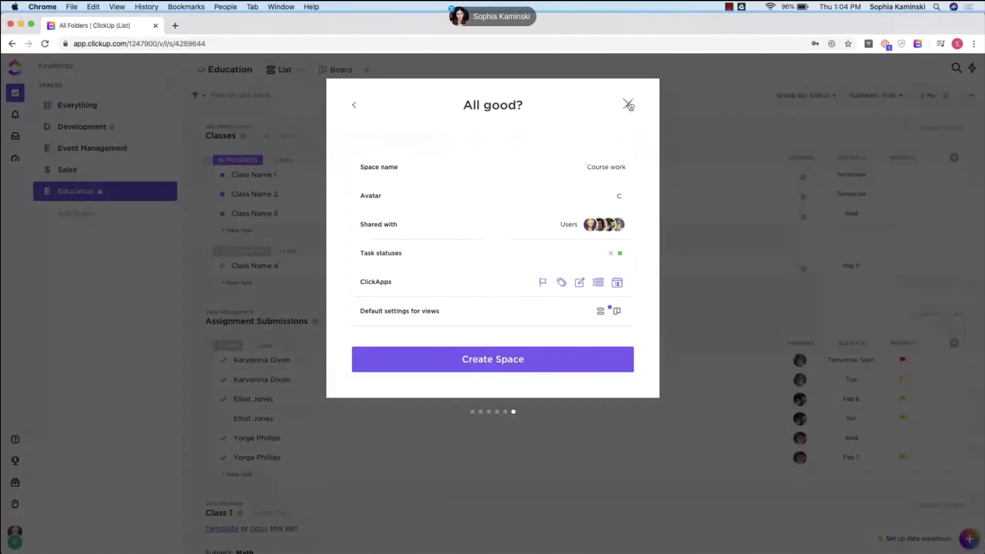
{"action": "left_click", "coordinate": [629, 105]}
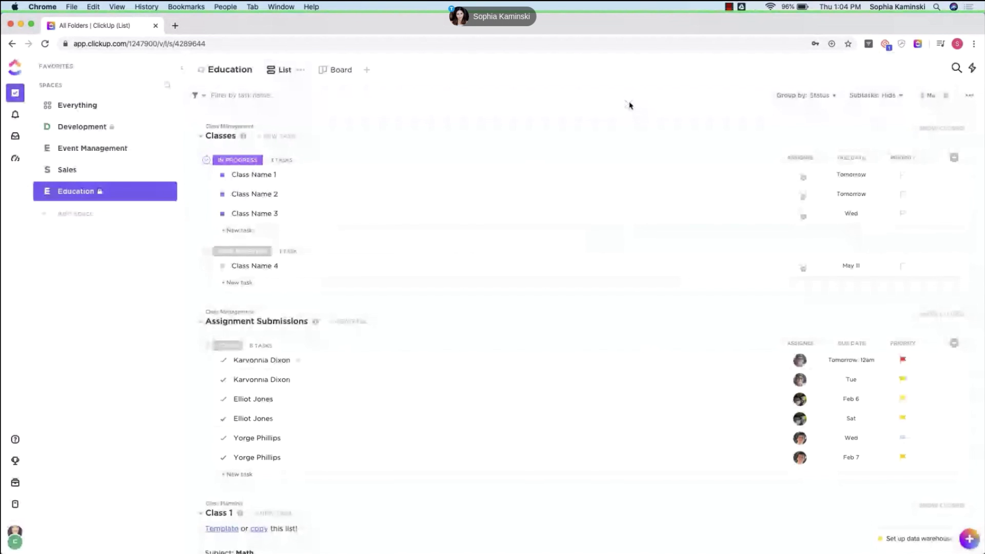
Step: Expand the Education Space to show its folders and lists
{"action": "left_click", "coordinate": [74, 191]}
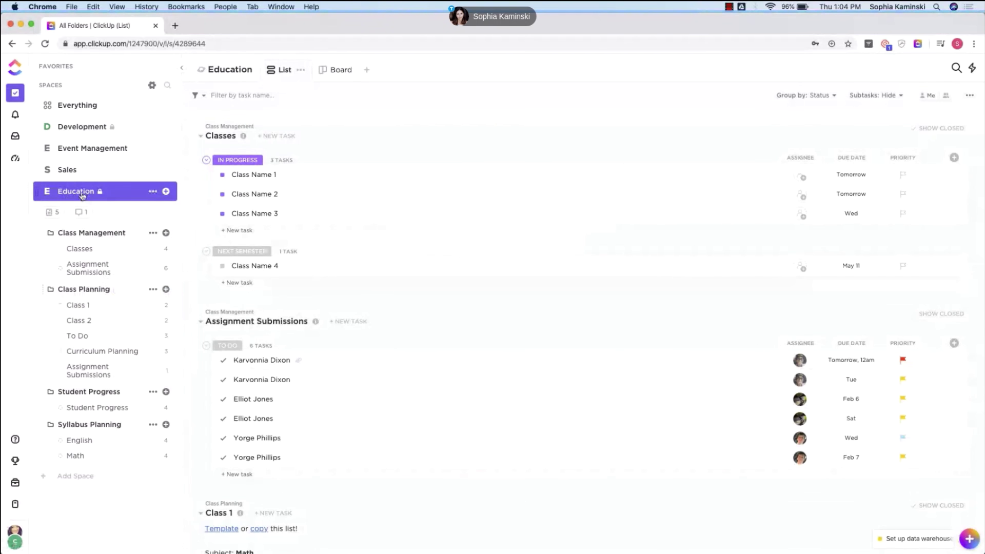
{"action": "left_click", "coordinate": [151, 191]}
{"action": "left_click", "coordinate": [132, 192]}
{"action": "left_click", "coordinate": [152, 86]}
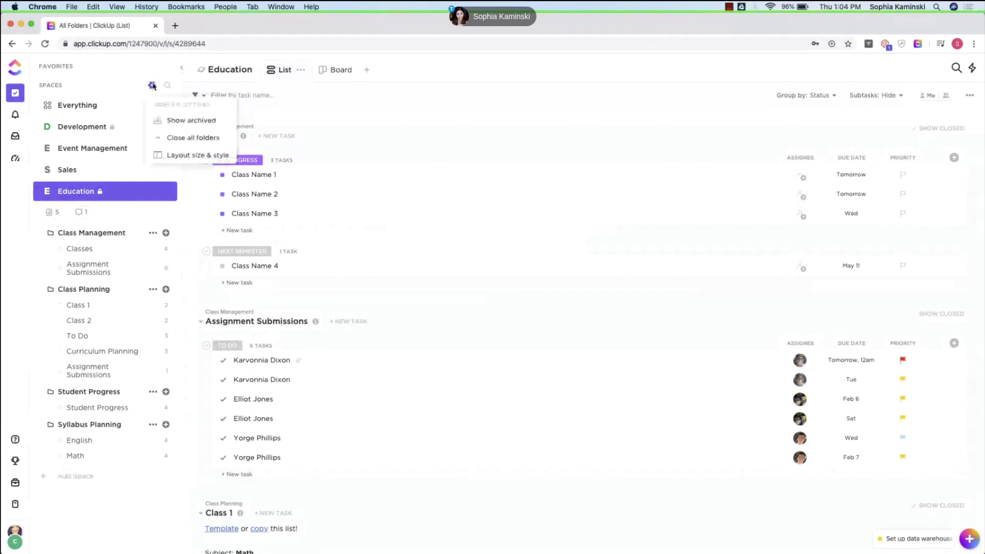
{"action": "left_click", "coordinate": [139, 68]}
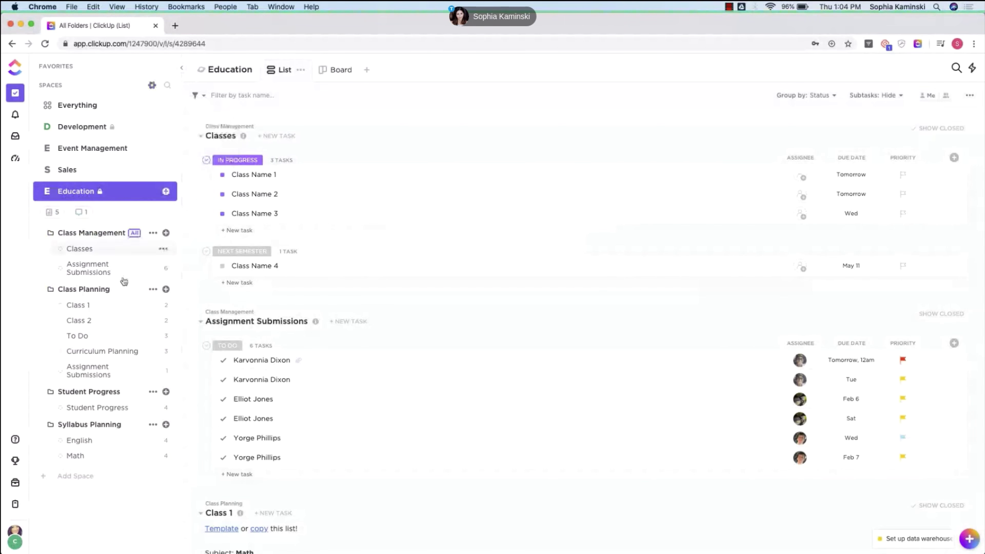
{"action": "left_click", "coordinate": [167, 233]}
{"action": "left_click", "coordinate": [137, 218]}
Step: Preview the Syllabus Planning folder template from the Education category for the Education Space, and close the template chooser
{"action": "left_click", "coordinate": [166, 191]}
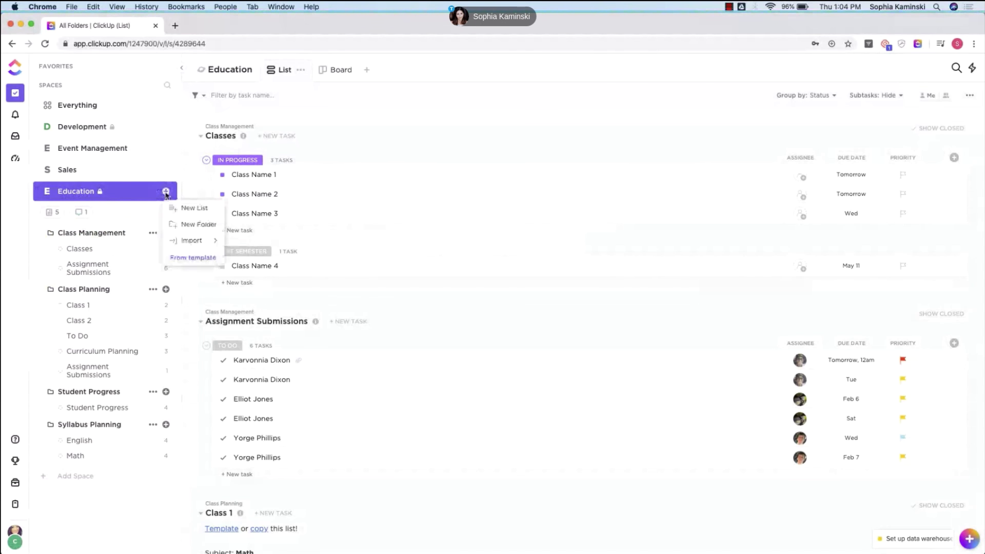
{"action": "left_click", "coordinate": [196, 262]}
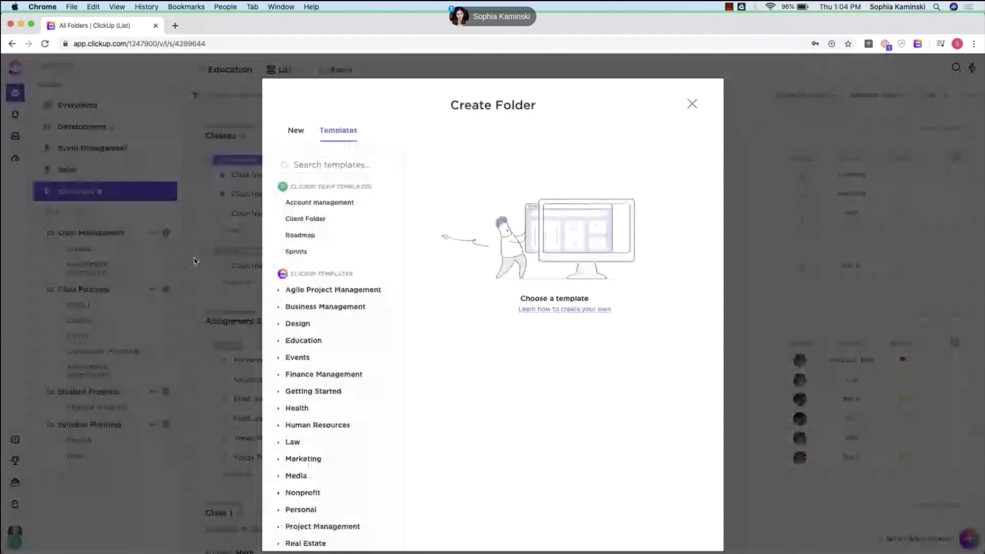
{"action": "scroll", "coordinate": [342, 299], "scroll_direction": "down", "scroll_amount": 3}
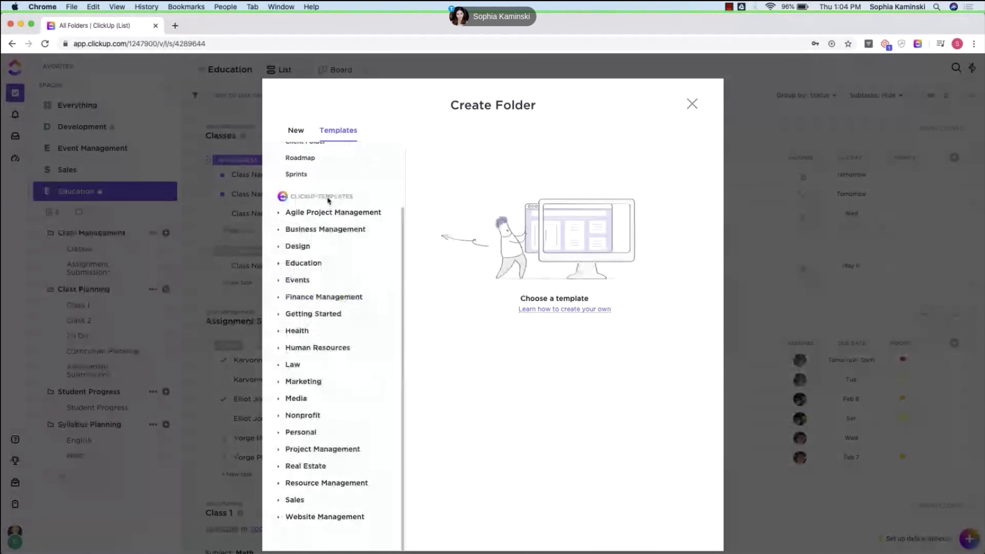
{"action": "left_click", "coordinate": [301, 263]}
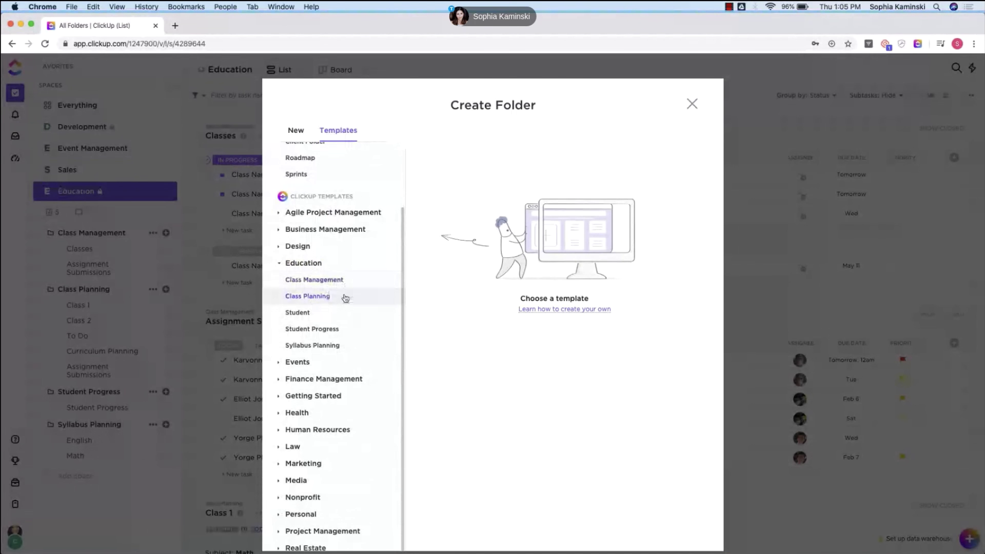
{"action": "left_click", "coordinate": [336, 346]}
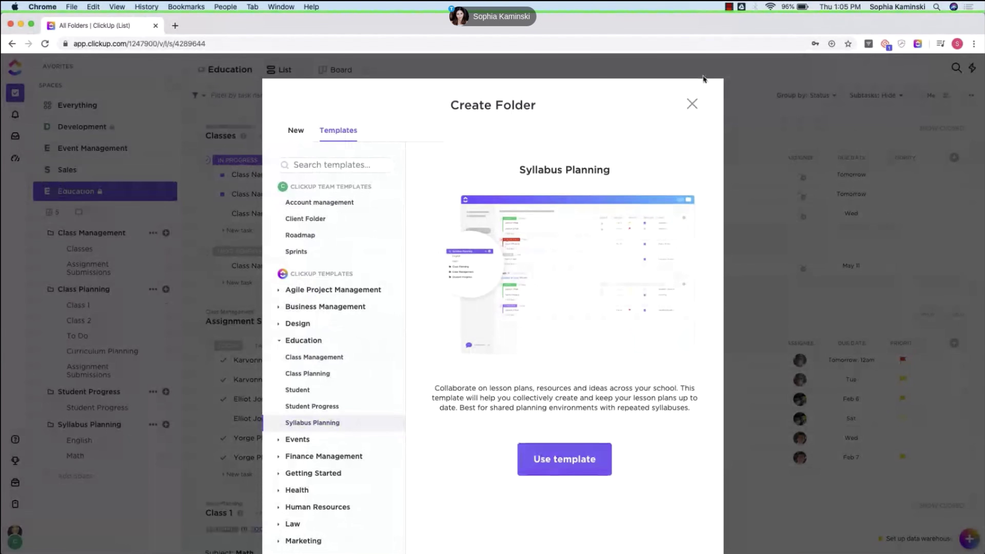
{"action": "left_click", "coordinate": [692, 105]}
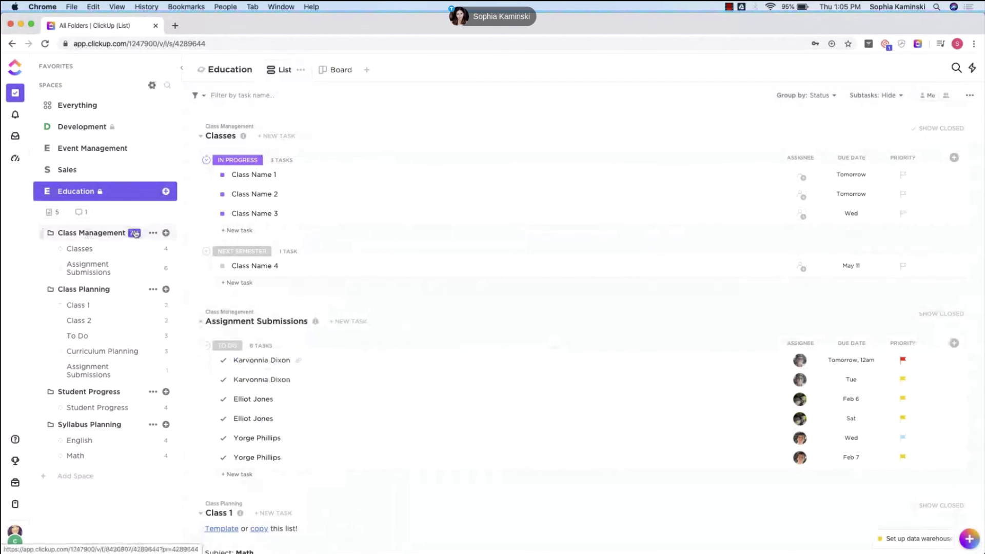
Step: View the Class Management folder and its Assignment Submissions list, and return to the whole folder
{"action": "left_click", "coordinate": [135, 233]}
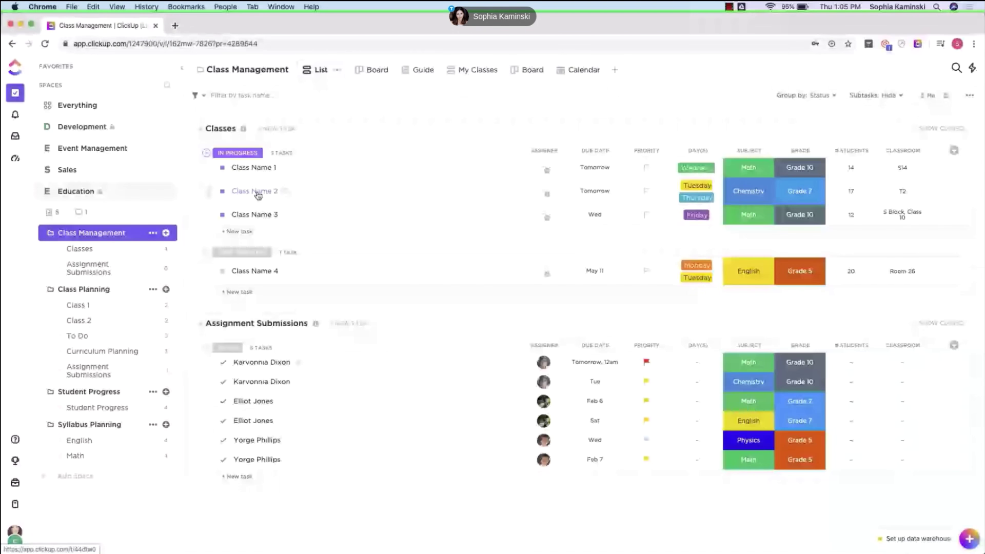
{"action": "left_click", "coordinate": [83, 276]}
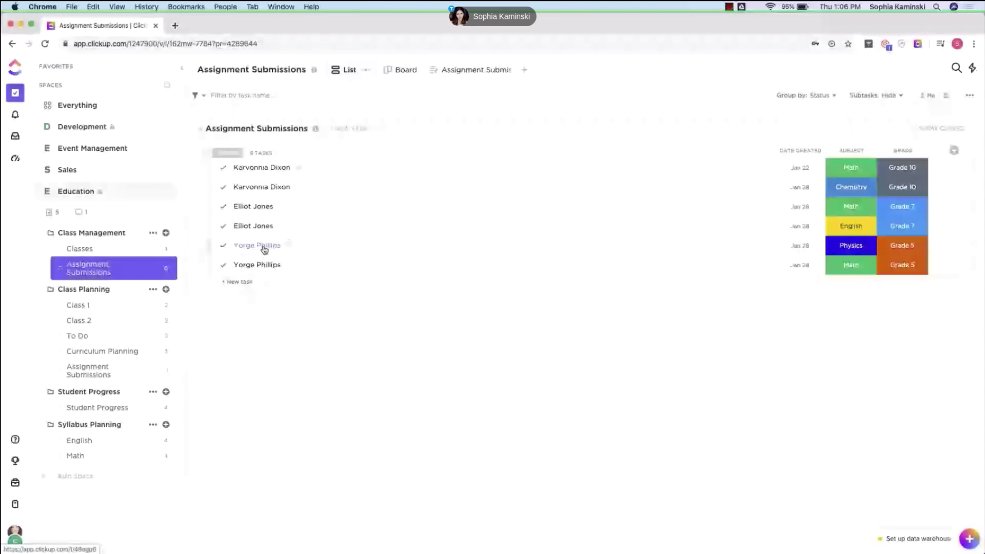
{"action": "left_click", "coordinate": [138, 233]}
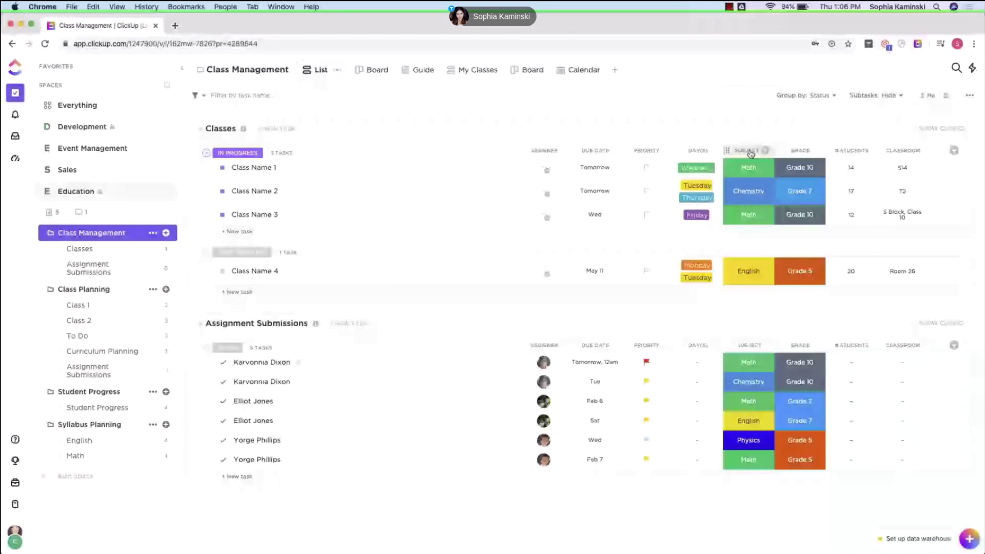
Step: Look at the Subject options of Class Name 3 and the Day(s) options of Class Name 1
{"action": "left_click", "coordinate": [748, 214]}
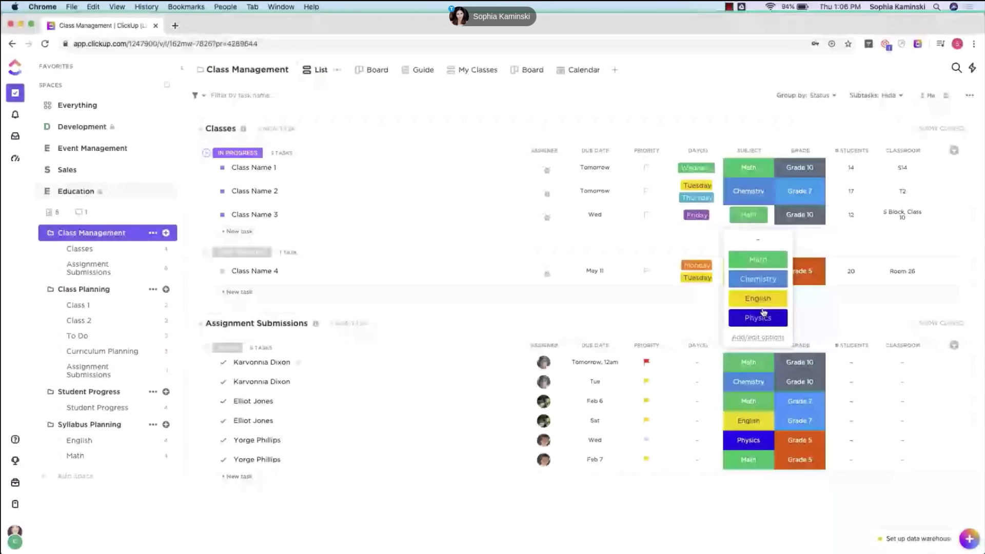
{"action": "left_click", "coordinate": [696, 169]}
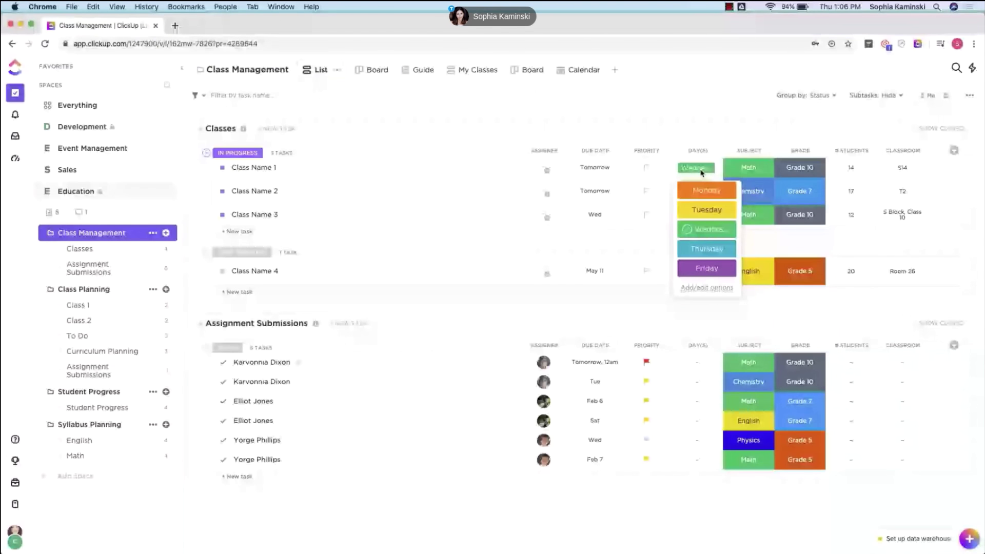
{"action": "left_click", "coordinate": [711, 125]}
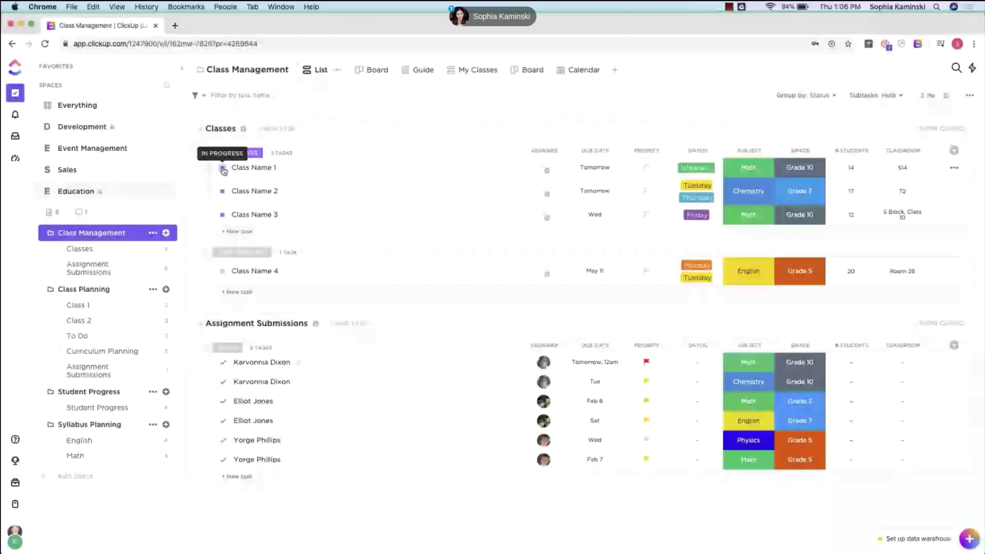
Step: Check the status settings of the Class Management folder and close them without changes
{"action": "left_click", "coordinate": [152, 233]}
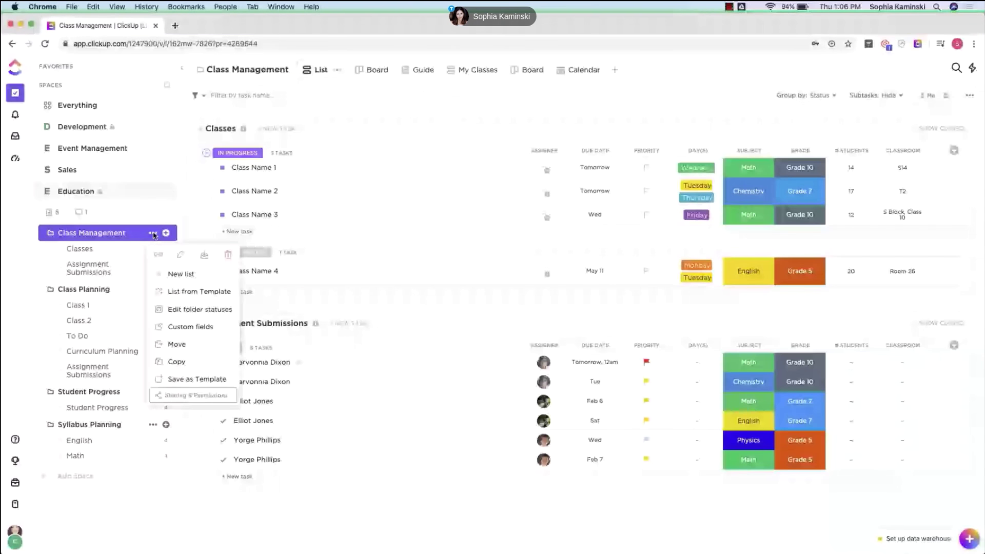
{"action": "left_click", "coordinate": [196, 310]}
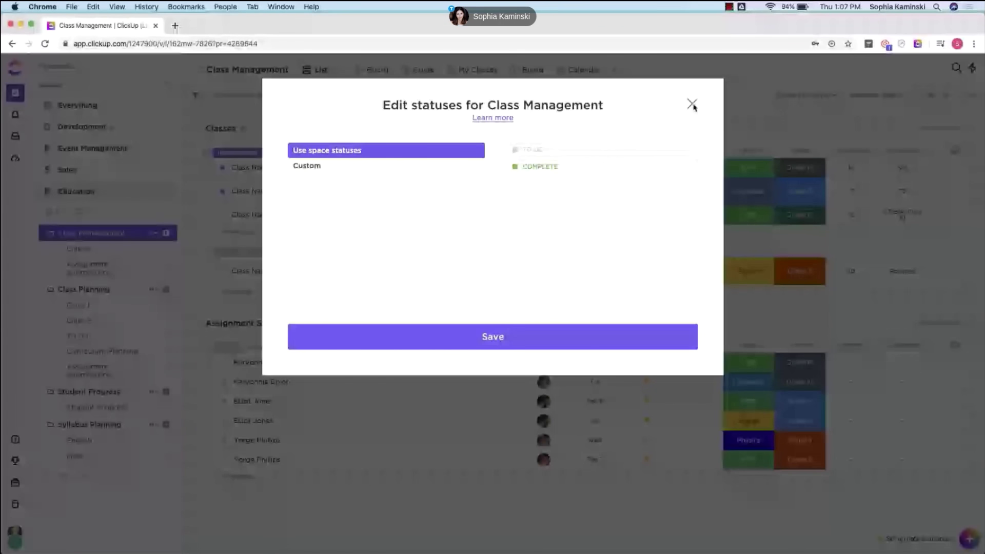
{"action": "left_click", "coordinate": [693, 104]}
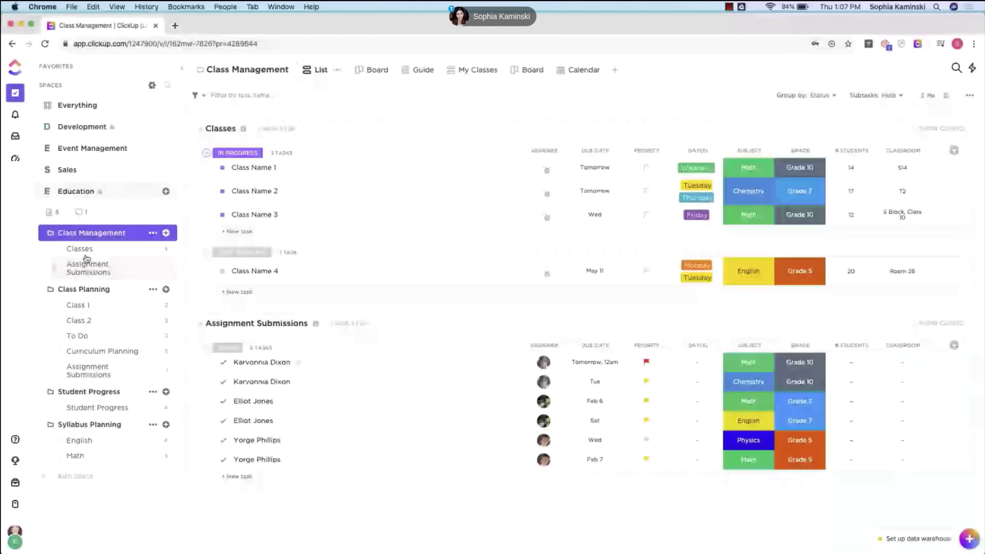
Step: Check the status settings of the Classes list and close them without changes
{"action": "left_click", "coordinate": [80, 249]}
{"action": "left_click", "coordinate": [153, 249]}
{"action": "left_click", "coordinate": [226, 342]}
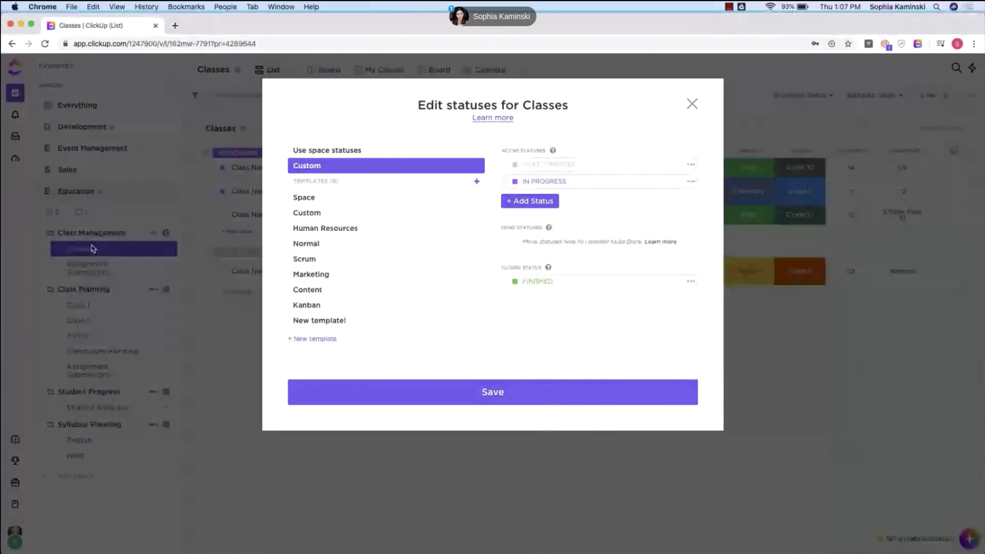
{"action": "left_click", "coordinate": [692, 104]}
Step: Check the status settings of the Assignment Submissions list in Class Management and close them without changes
{"action": "left_click", "coordinate": [159, 269]}
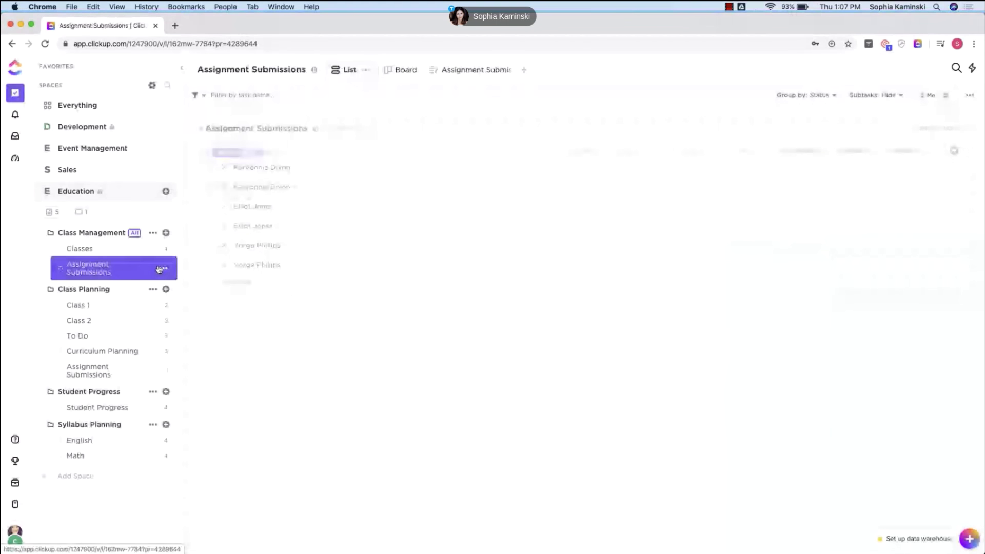
{"action": "left_click", "coordinate": [163, 268]}
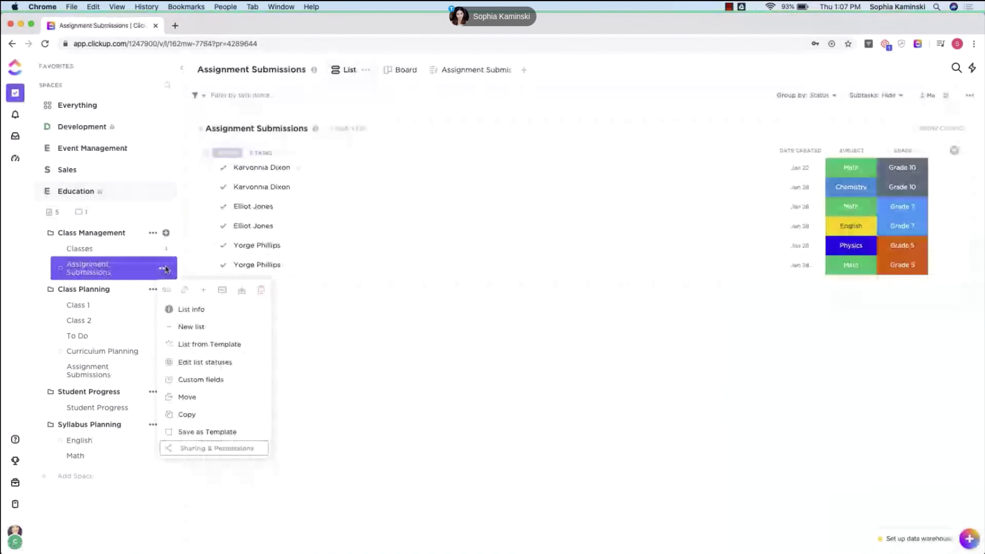
{"action": "left_click", "coordinate": [226, 362]}
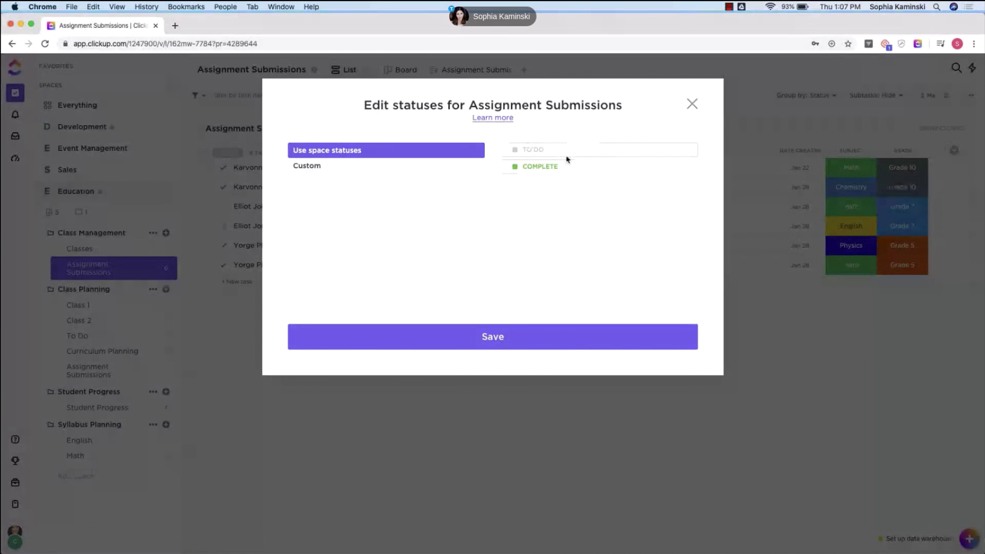
{"action": "left_click", "coordinate": [693, 105]}
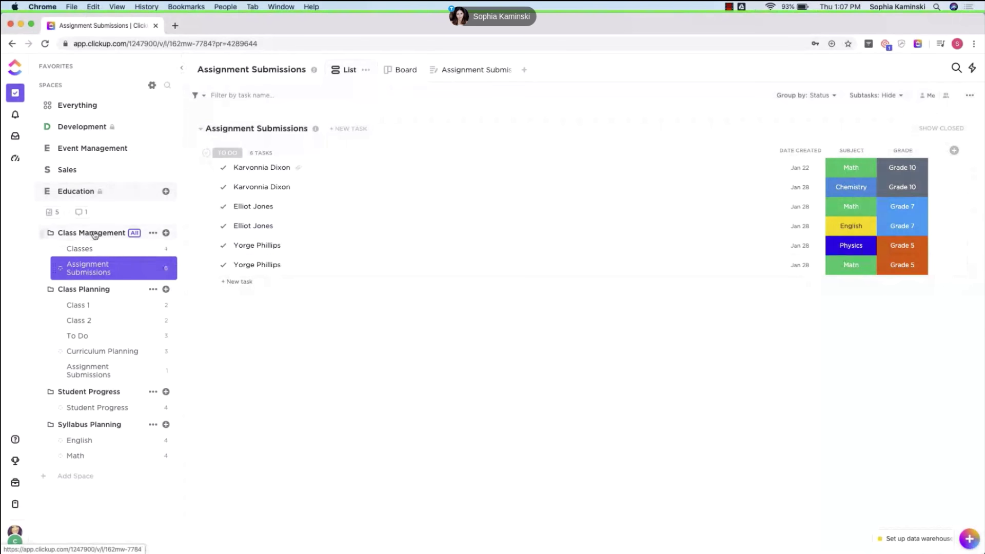
Step: Review the custom fields set up for the Class Management folder and close the overview
{"action": "left_click", "coordinate": [154, 233]}
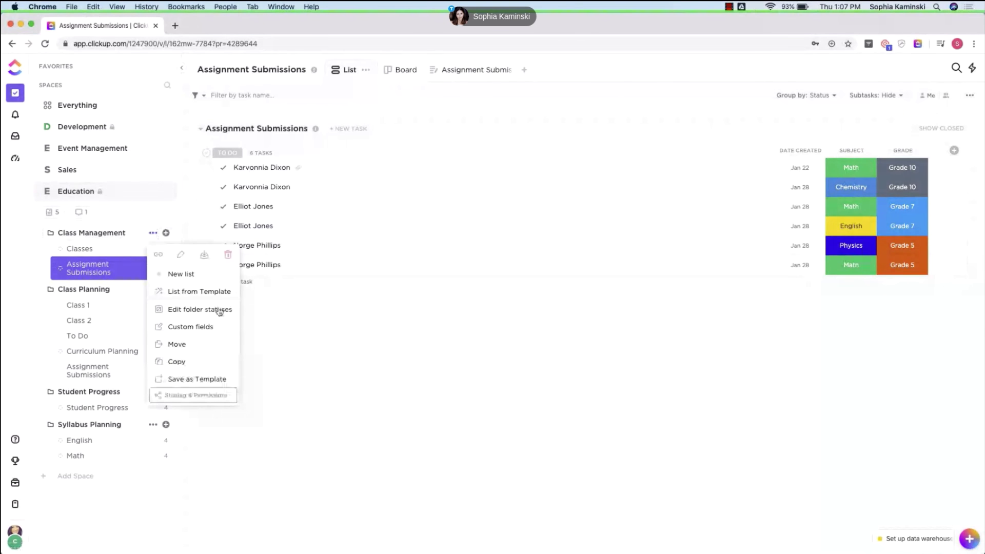
{"action": "left_click", "coordinate": [199, 331]}
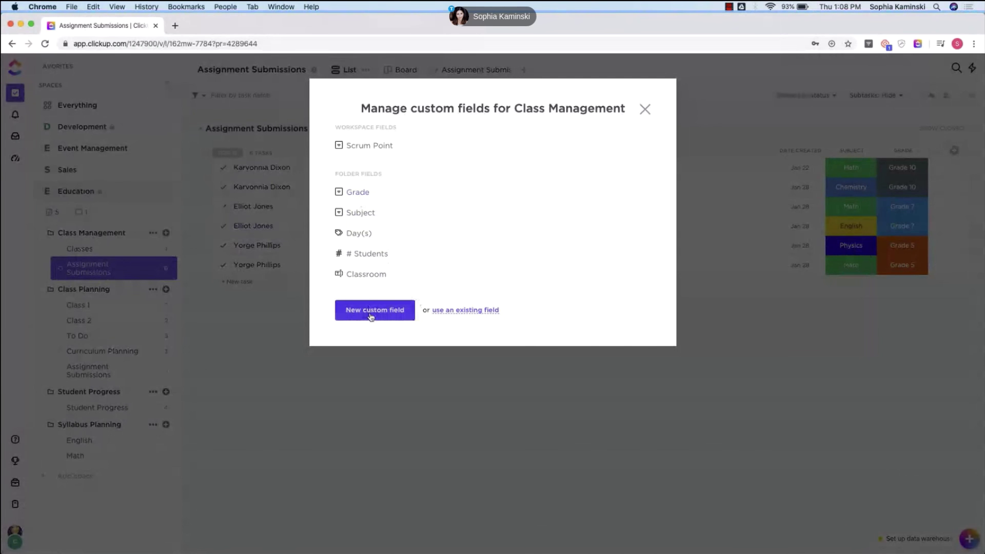
{"action": "left_click", "coordinate": [645, 110]}
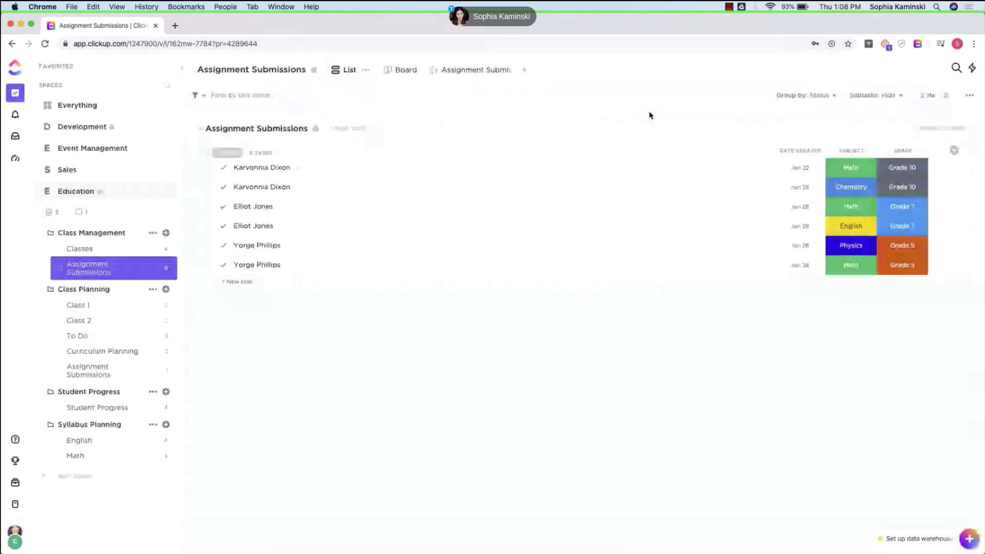
Step: View the Class Planning folder and its Class 1, To Do, Curriculum Planning and Assignment Submissions lists
{"action": "left_click", "coordinate": [104, 291]}
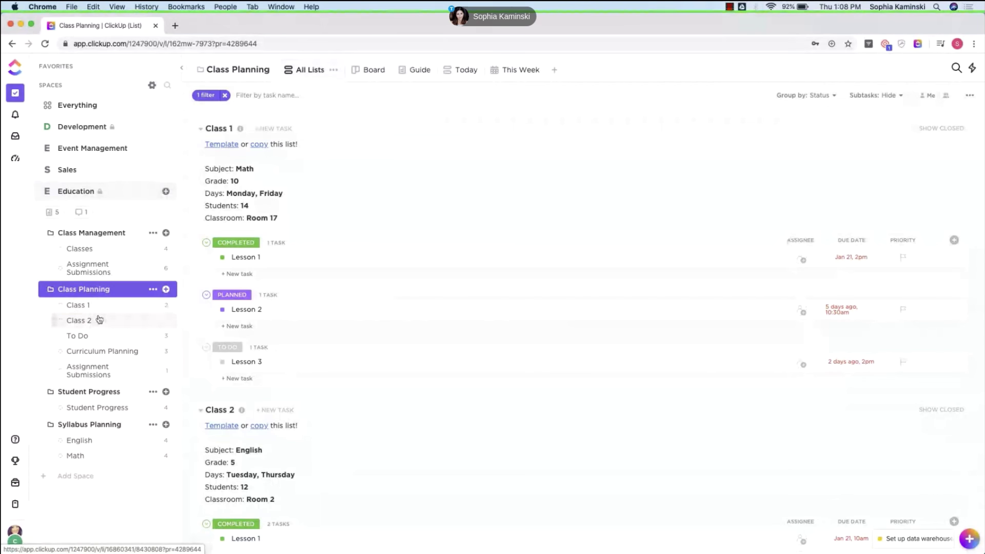
{"action": "left_click", "coordinate": [96, 310]}
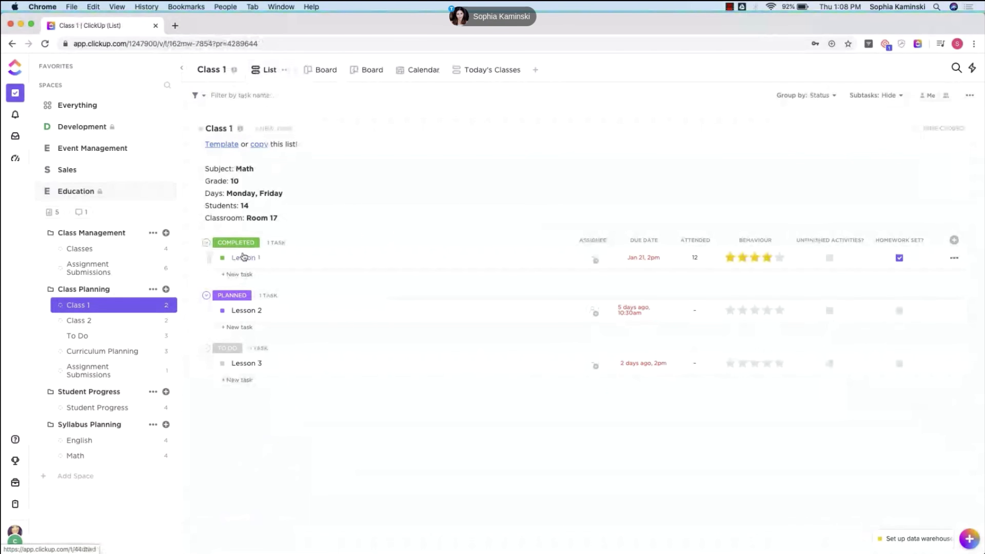
{"action": "left_click", "coordinate": [82, 336]}
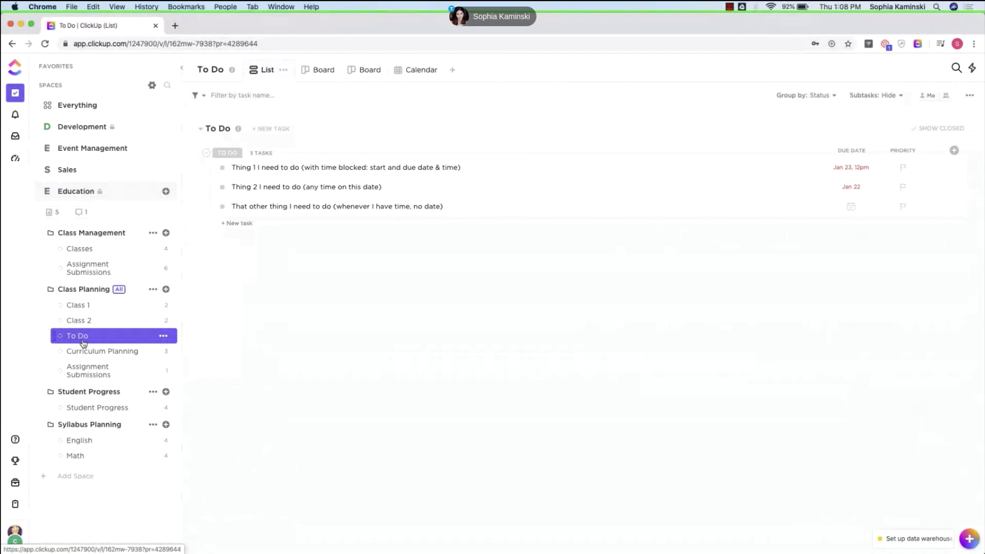
{"action": "left_click", "coordinate": [88, 353]}
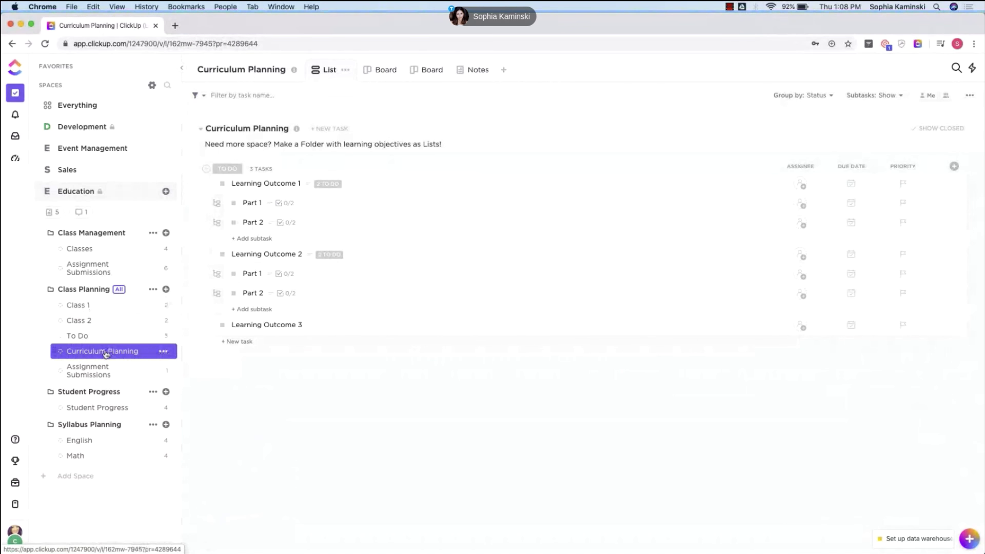
{"action": "left_click", "coordinate": [103, 374]}
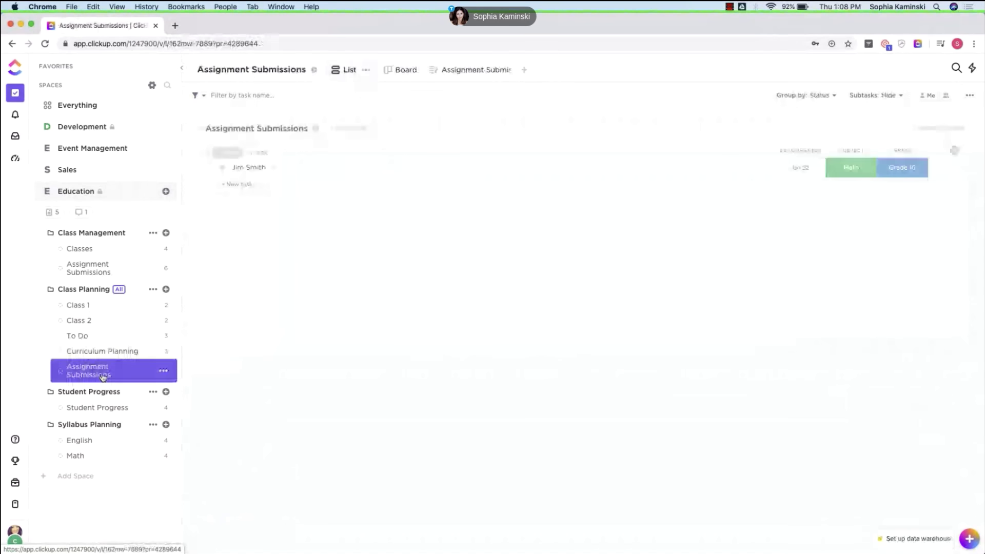
Step: Return to the whole Class Planning folder with its lists expanded, and view the Class 1 list
{"action": "left_click", "coordinate": [100, 290]}
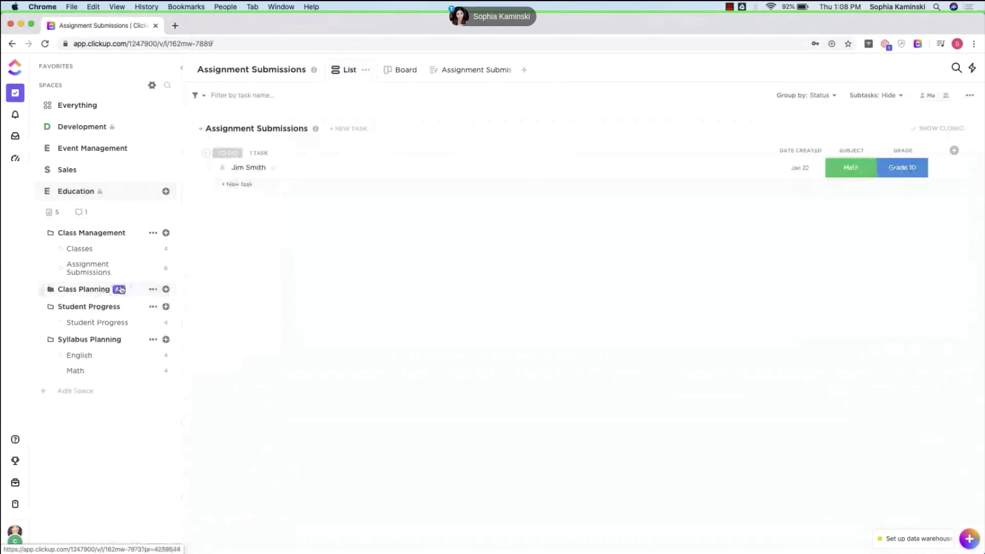
{"action": "left_click", "coordinate": [121, 291]}
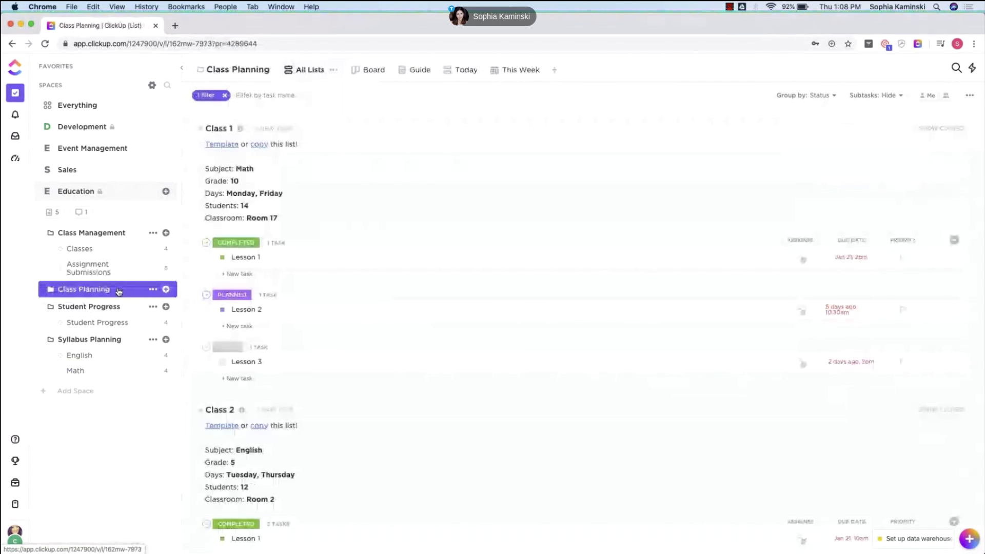
{"action": "left_click", "coordinate": [114, 291]}
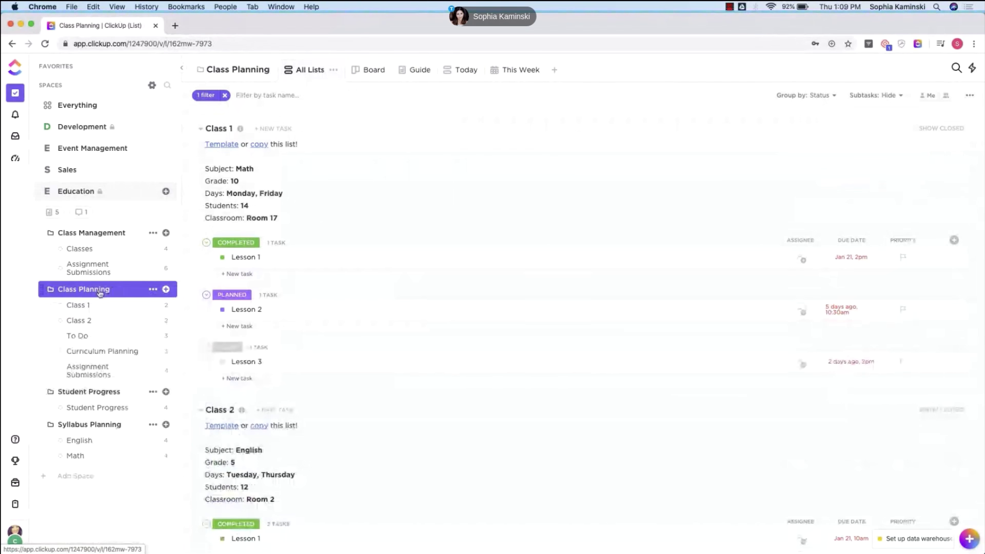
{"action": "left_click", "coordinate": [87, 308]}
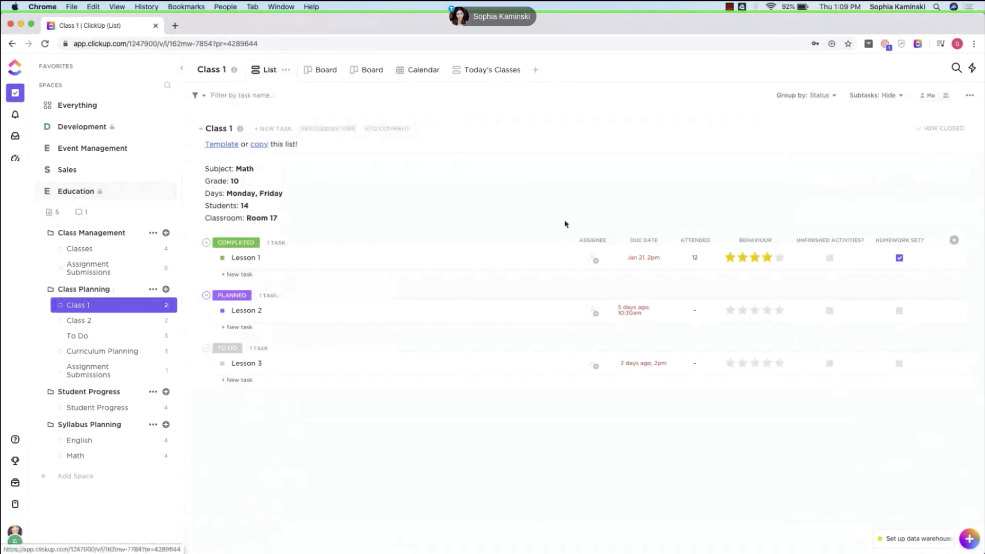
Step: Look through the custom field types that can be added in the Class Planning folder, and leave without adding one
{"action": "left_click", "coordinate": [123, 297]}
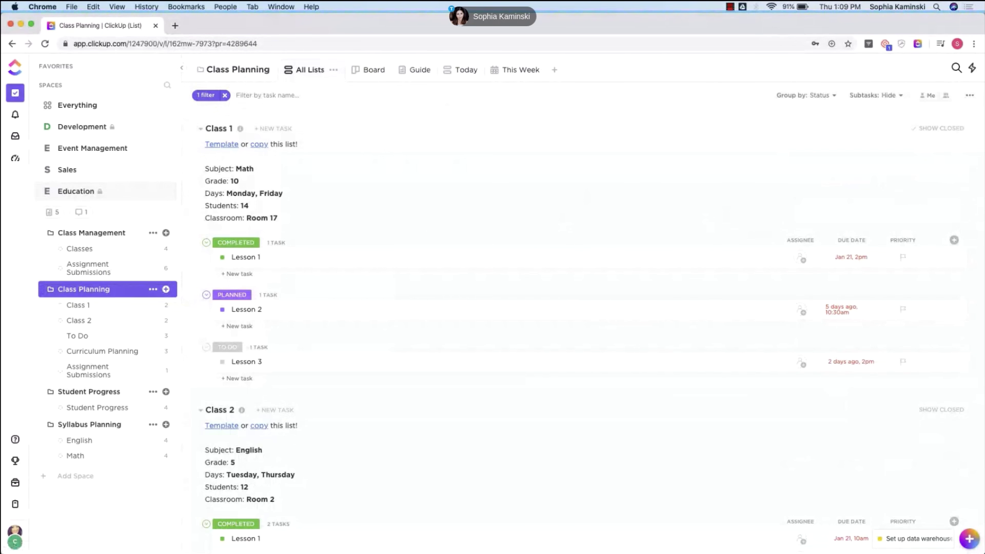
{"action": "left_click", "coordinate": [954, 240]}
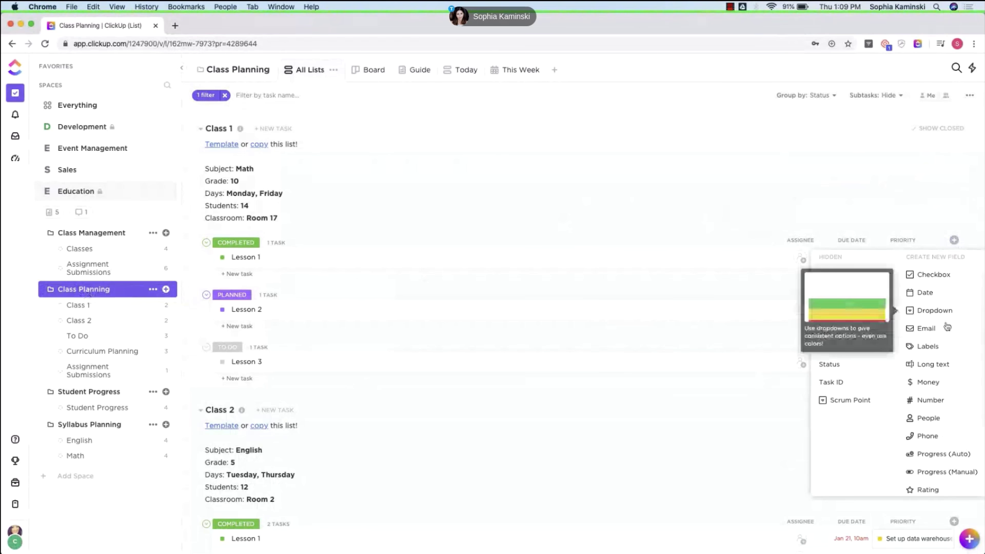
{"action": "scroll", "coordinate": [944, 334], "scroll_direction": "down", "scroll_amount": 3}
{"action": "scroll", "coordinate": [939, 359], "scroll_direction": "up", "scroll_amount": 2}
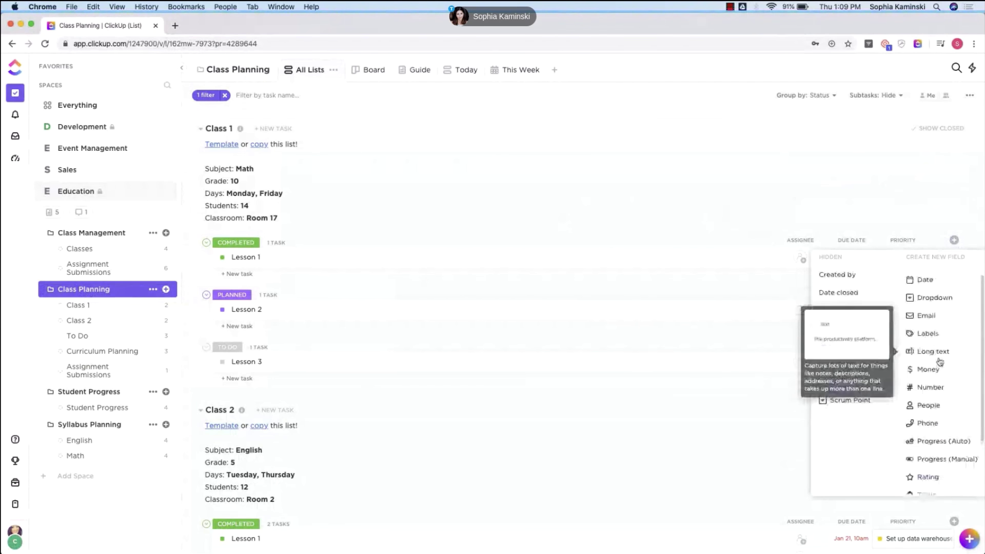
{"action": "scroll", "coordinate": [940, 362], "scroll_direction": "up", "scroll_amount": 1}
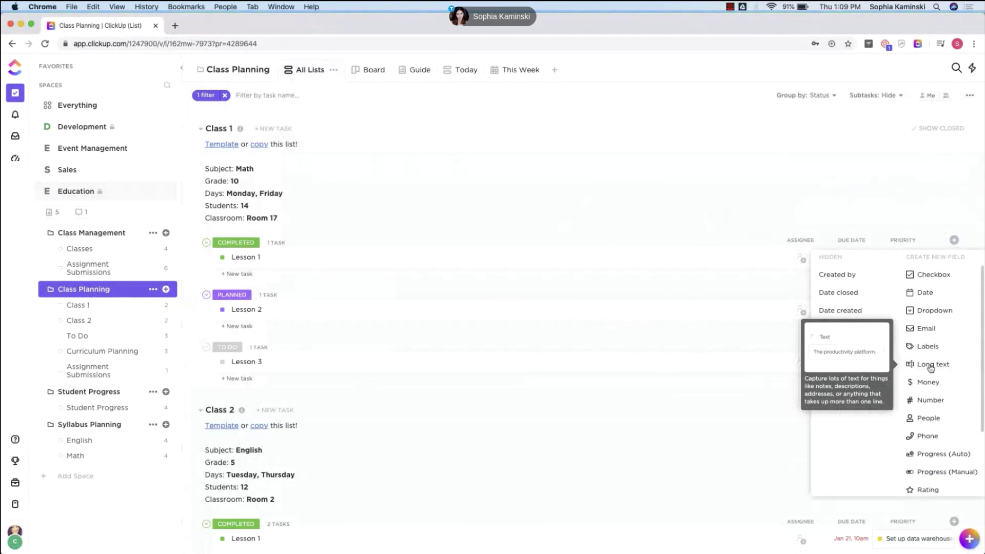
{"action": "scroll", "coordinate": [931, 368], "scroll_direction": "down", "scroll_amount": 3}
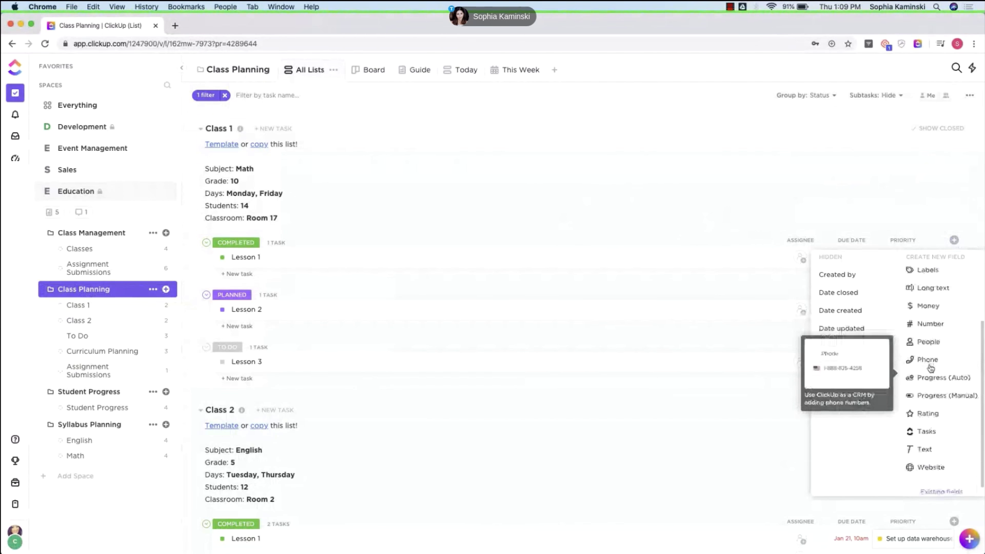
{"action": "scroll", "coordinate": [923, 459], "scroll_direction": "down", "scroll_amount": 1}
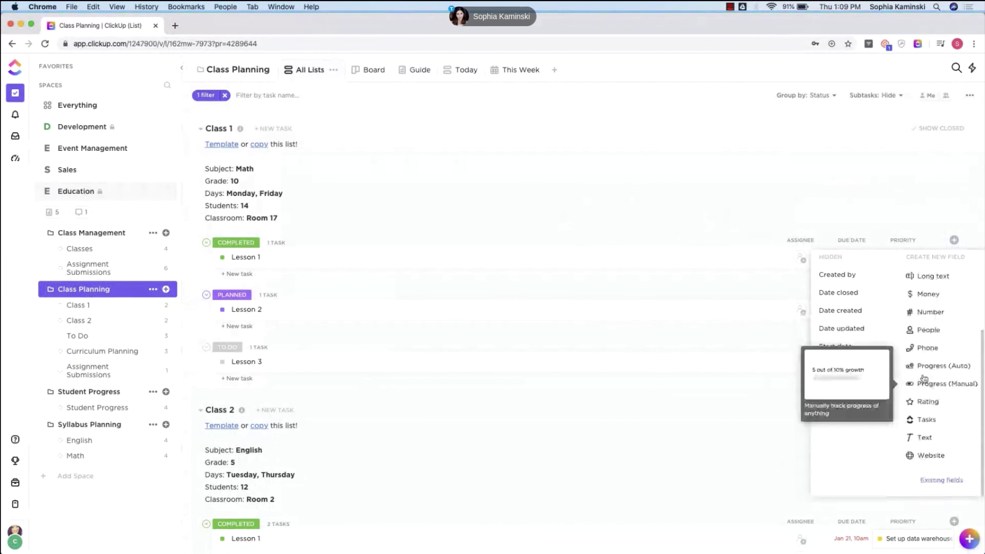
{"action": "left_click", "coordinate": [887, 199]}
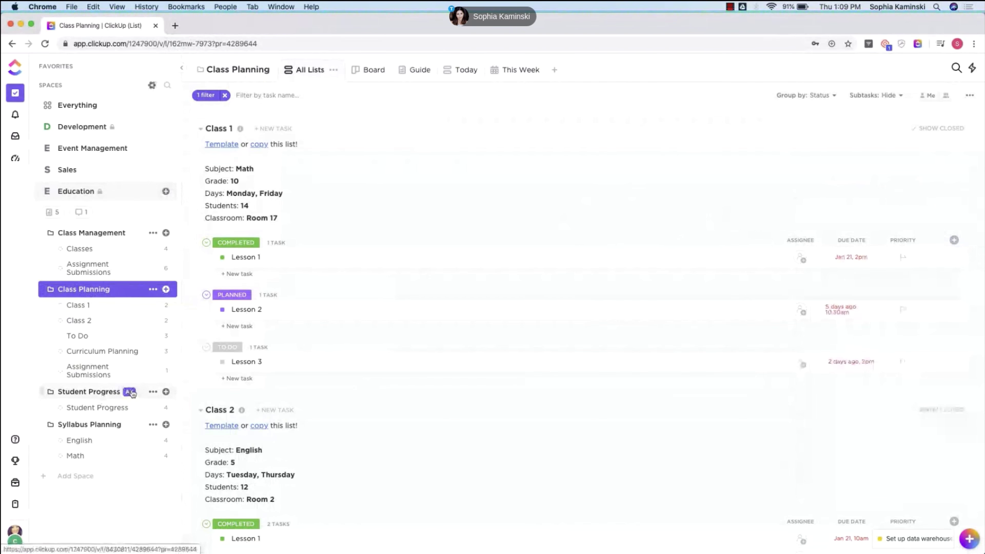
Step: Open the Student Progress folder and look at the Parent's Phone field and Behaviour options of the student needing extension tasks
{"action": "left_click", "coordinate": [131, 393]}
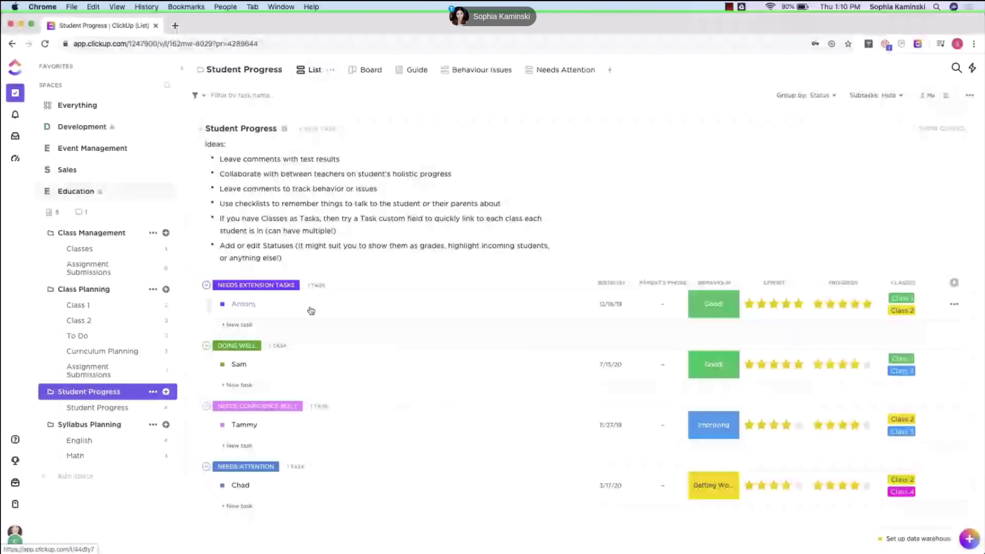
{"action": "left_click", "coordinate": [660, 308]}
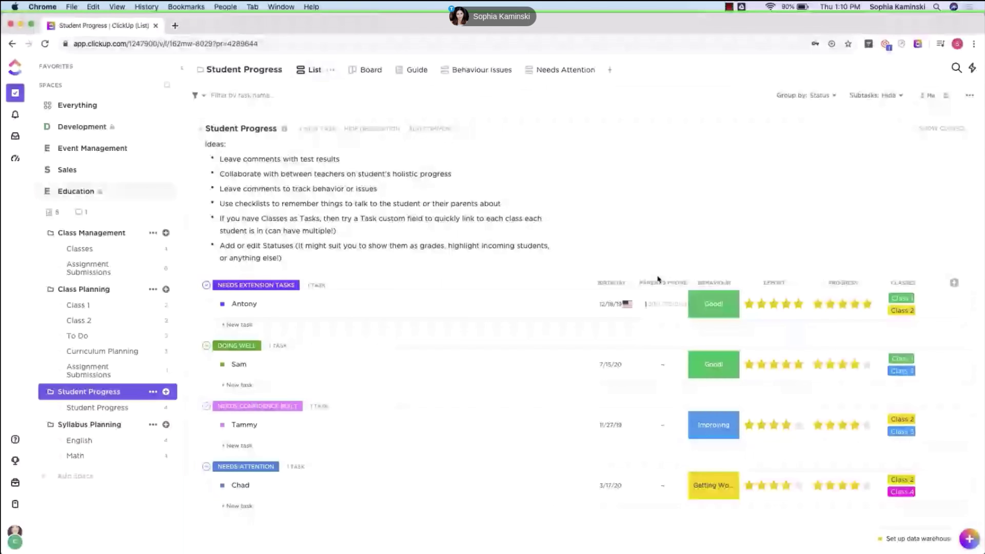
{"action": "left_click", "coordinate": [718, 307]}
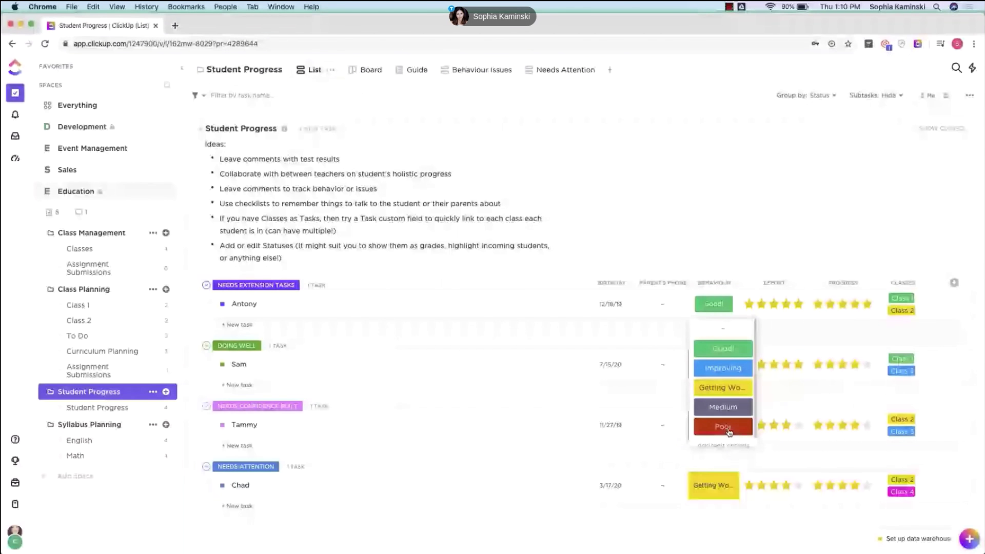
{"action": "left_click", "coordinate": [808, 235]}
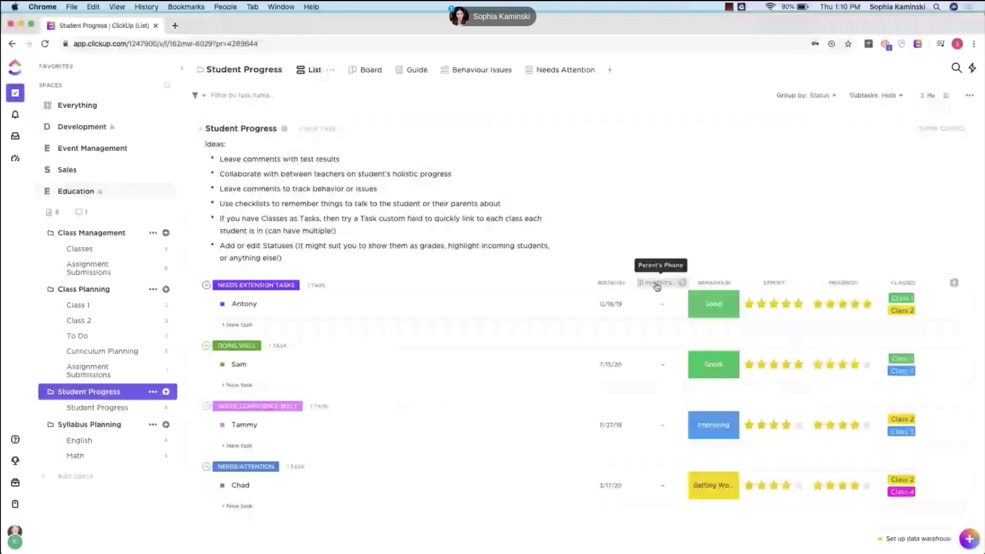
Step: Move the Parent's Phone column between Behaviour and Effort in the Student Progress list
{"action": "left_click_drag", "start_coordinate": [657, 286], "coordinate": [733, 285]}
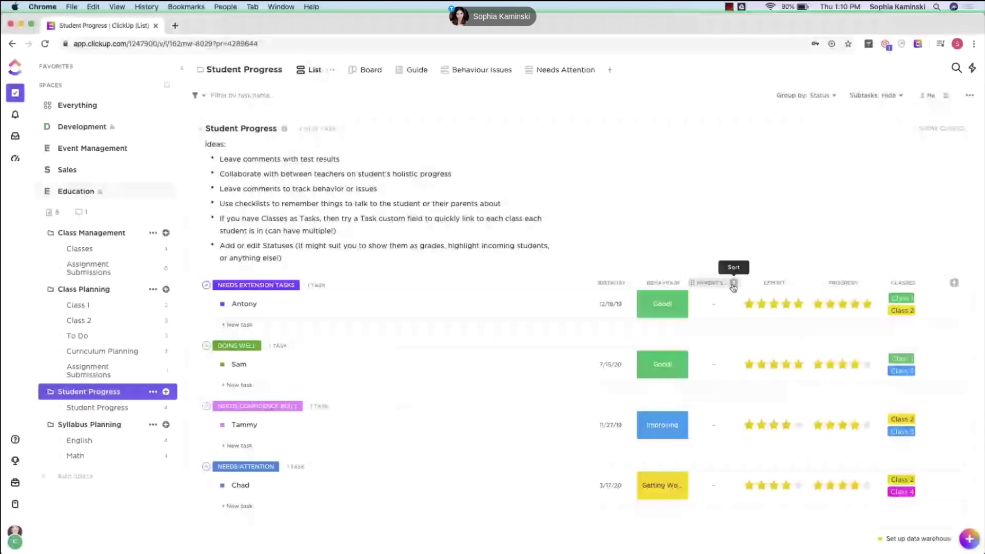
Step: View the Syllabus Planning folder and its English list, and return to the whole folder
{"action": "left_click", "coordinate": [90, 424]}
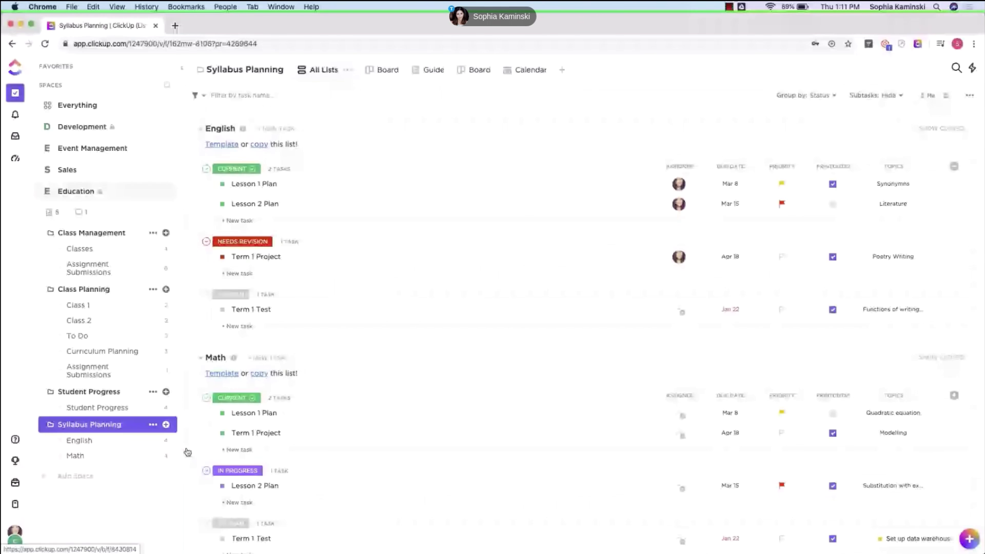
{"action": "left_click", "coordinate": [86, 443]}
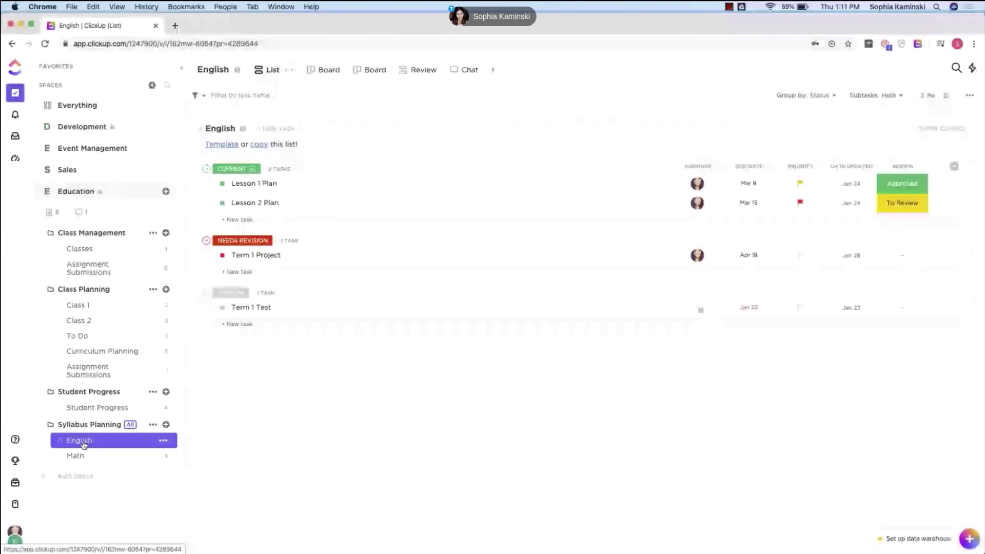
{"action": "left_click", "coordinate": [132, 426]}
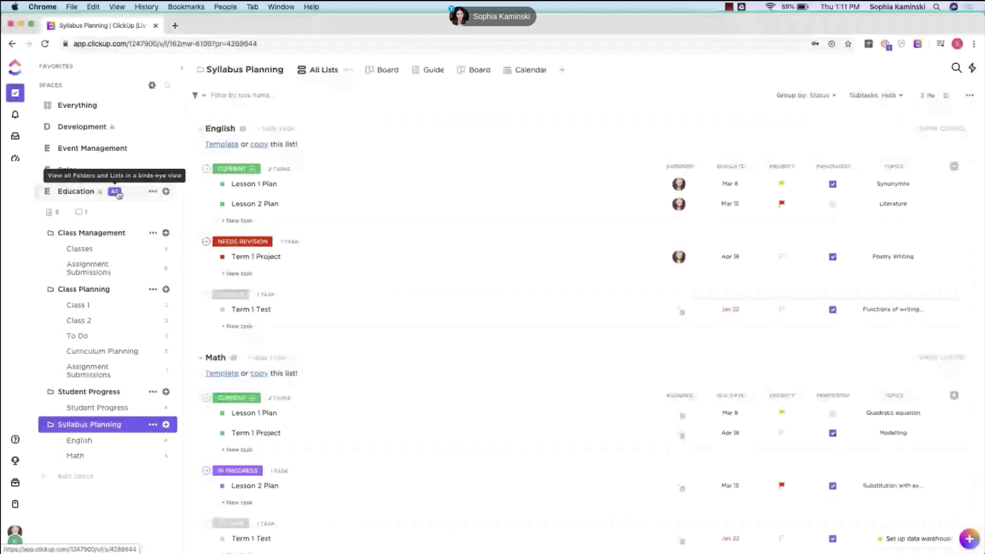
Step: View the whole Education Space list, and look at the Syllabus Planning folder's Board view and All Lists view
{"action": "left_click", "coordinate": [115, 192]}
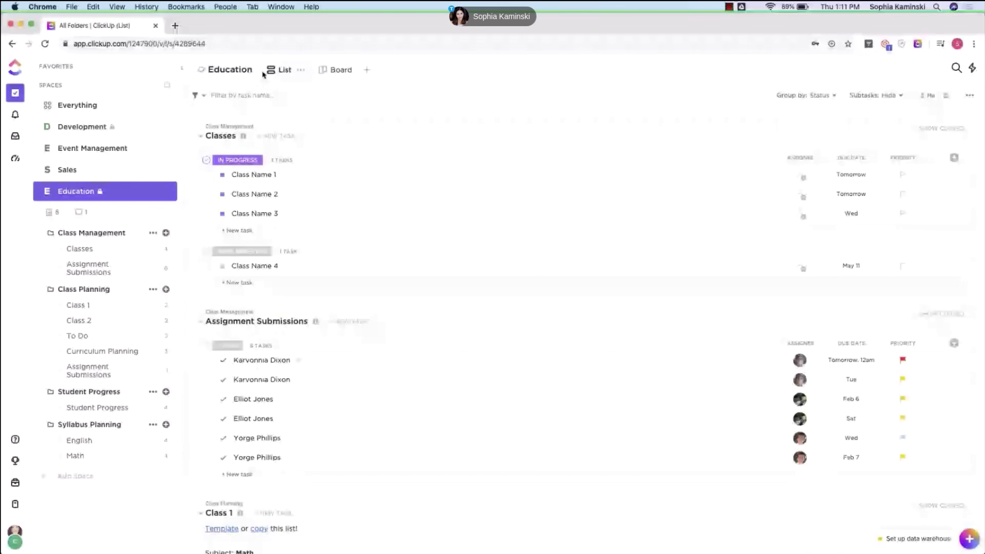
{"action": "left_click", "coordinate": [120, 425]}
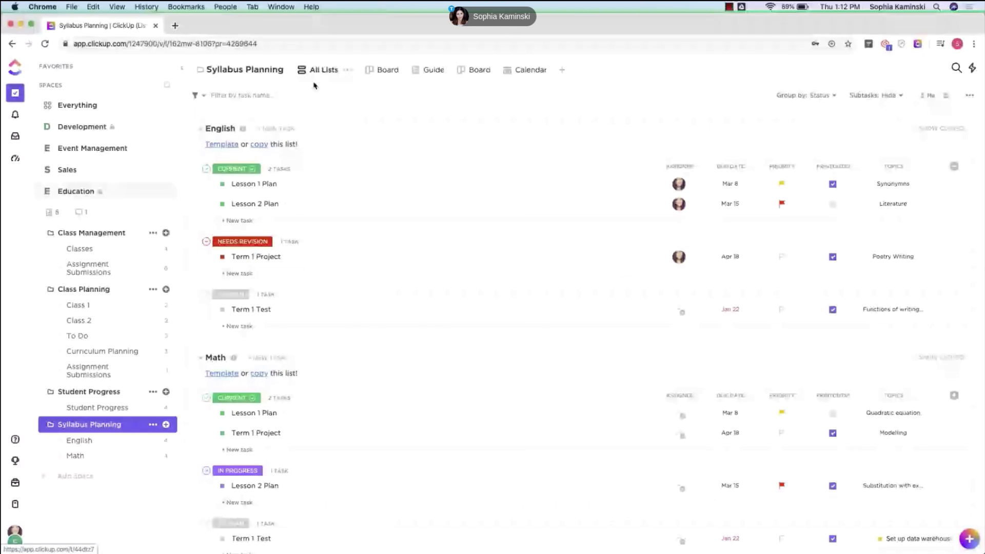
{"action": "left_click", "coordinate": [388, 70]}
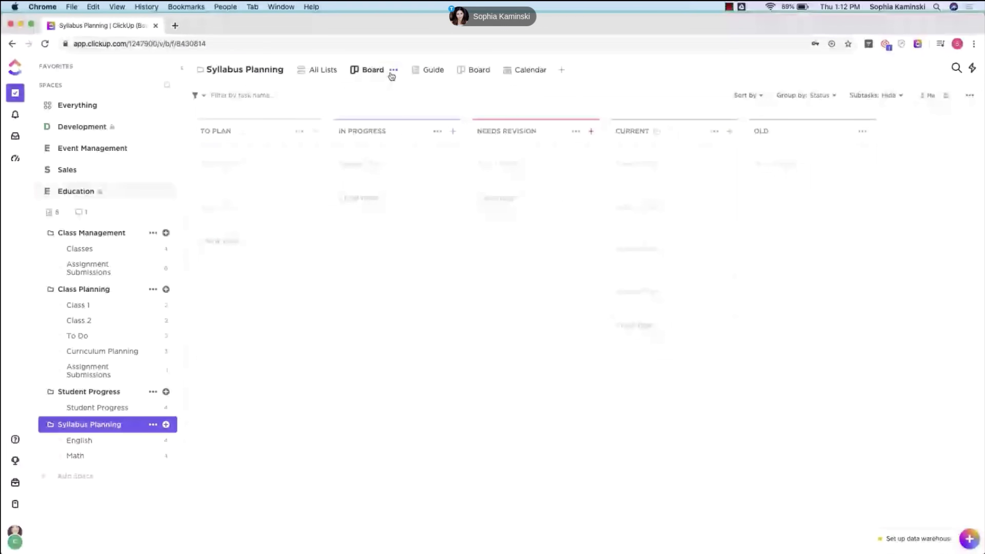
{"action": "left_click", "coordinate": [329, 77]}
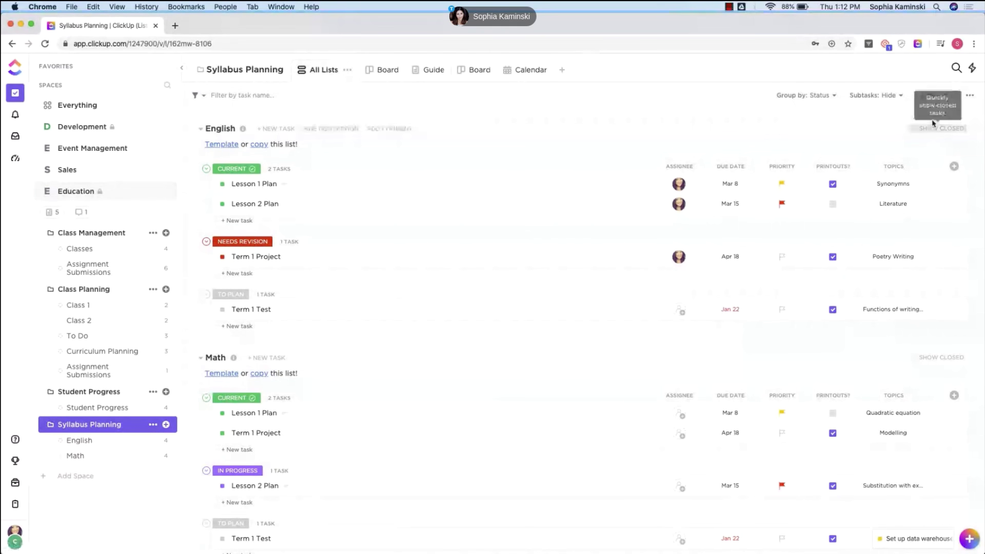
Step: Add a List view named "My urgent tasks" to the Syllabus Planning folder
{"action": "left_click", "coordinate": [564, 71]}
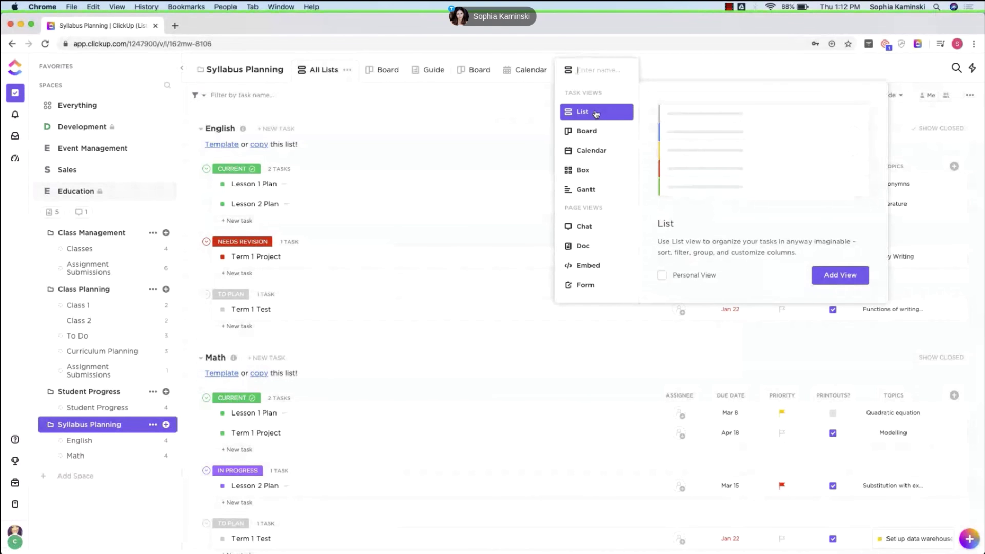
{"action": "type", "text": "Mrs"}
{"action": "key", "text": "BackSpace"}
{"action": "key", "text": "BackSpace"}
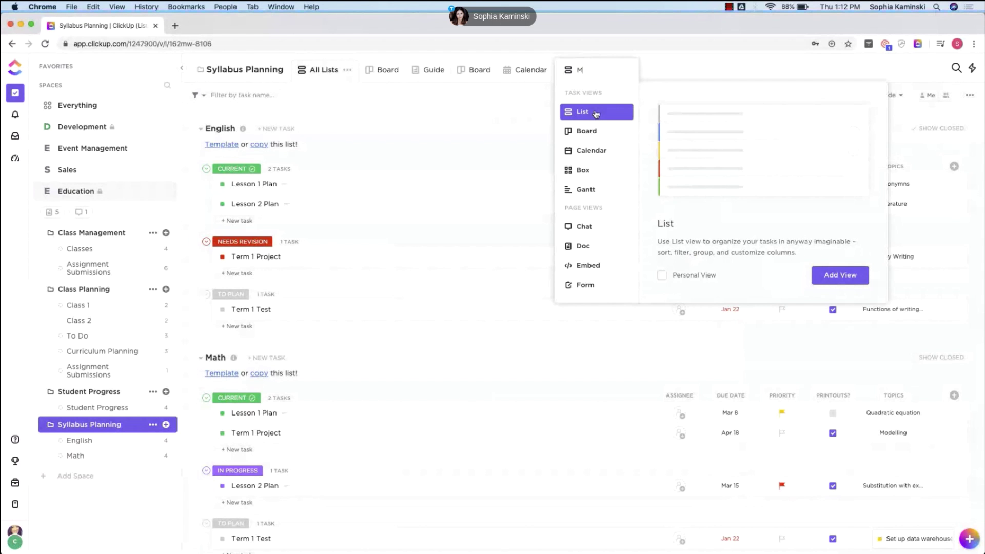
{"action": "type", "text": "y urgent tasks"}
{"action": "left_click", "coordinate": [840, 275]}
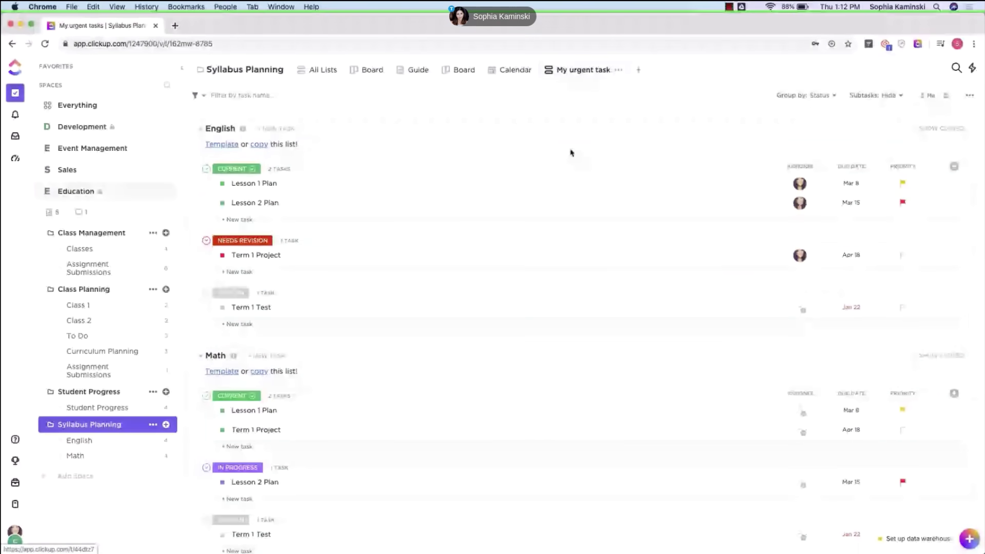
Step: Turn on Me mode in the My urgent tasks view and filter it to tasks whose Priority is Urgent
{"action": "left_click", "coordinate": [927, 98]}
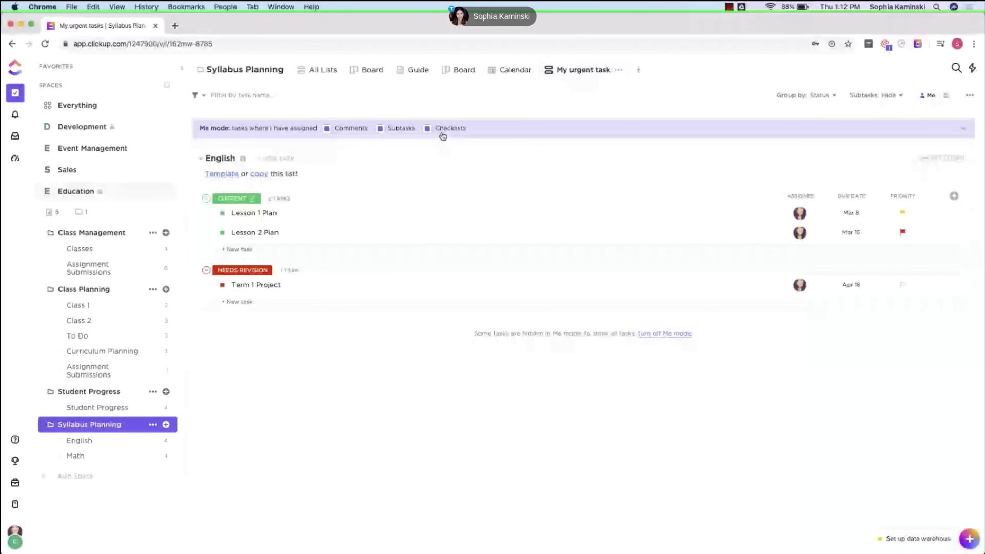
{"action": "left_click", "coordinate": [195, 96]}
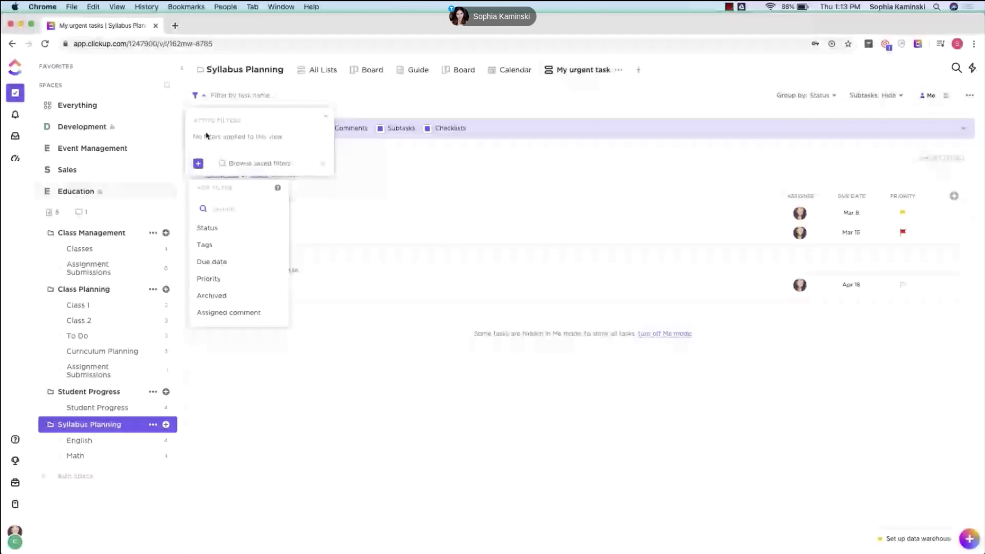
{"action": "left_click", "coordinate": [212, 278]}
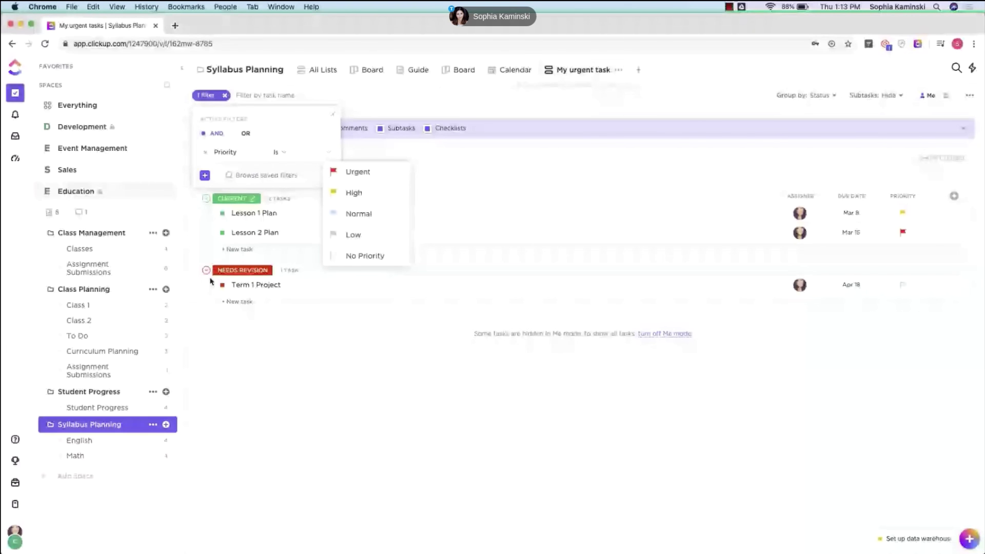
{"action": "left_click", "coordinate": [346, 171]}
{"action": "left_click", "coordinate": [333, 116]}
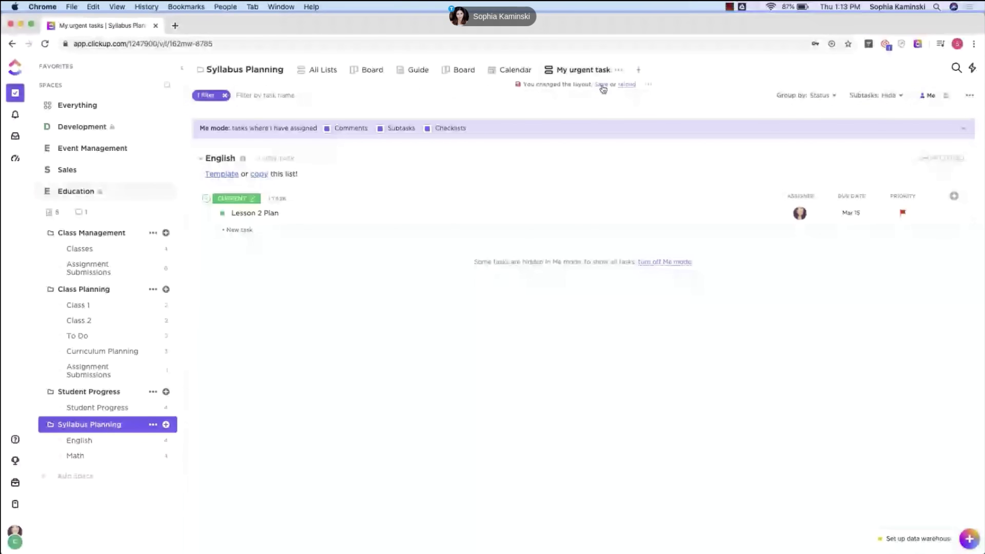
Step: Turn on autosave for the My urgent tasks view and convert it to a personal view
{"action": "left_click", "coordinate": [649, 86]}
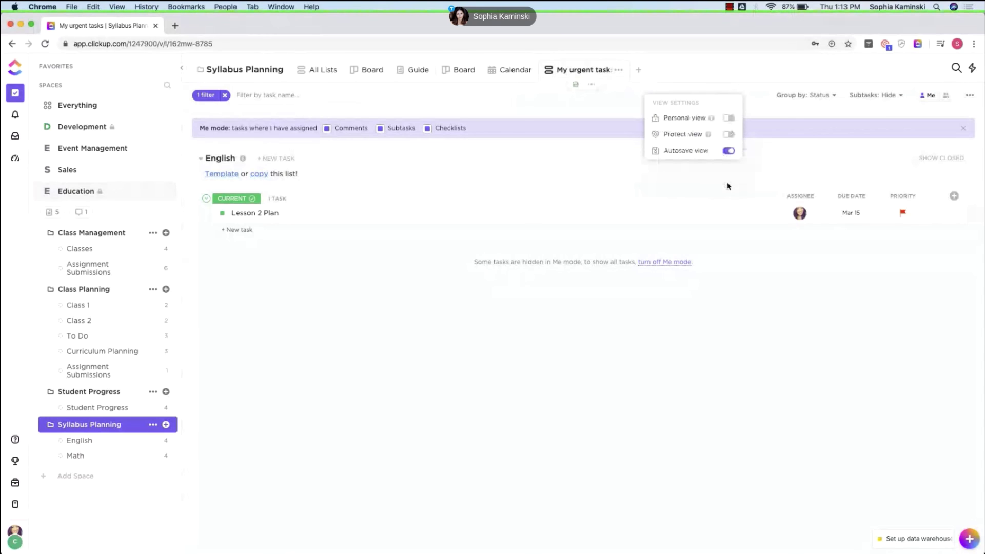
{"action": "left_click", "coordinate": [728, 187]}
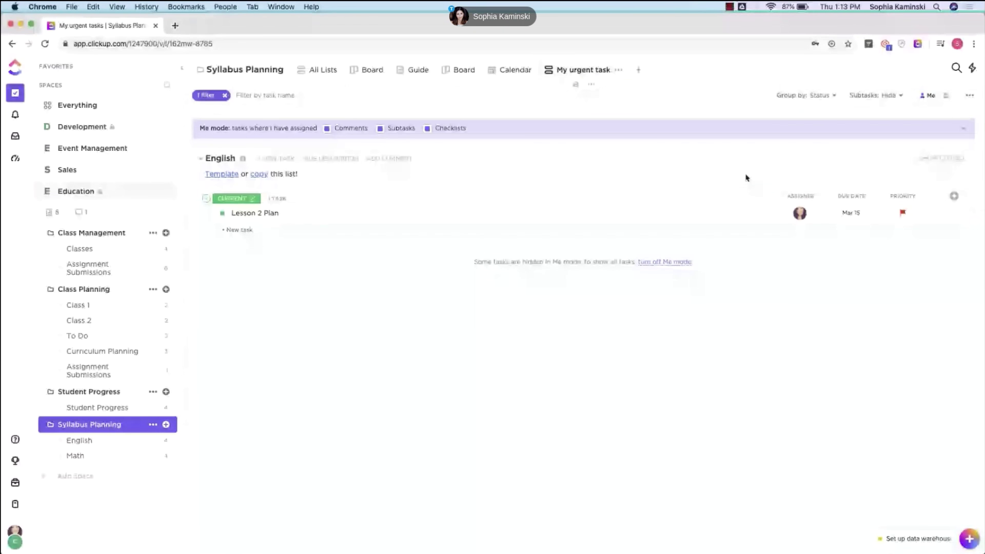
{"action": "left_click", "coordinate": [619, 71]}
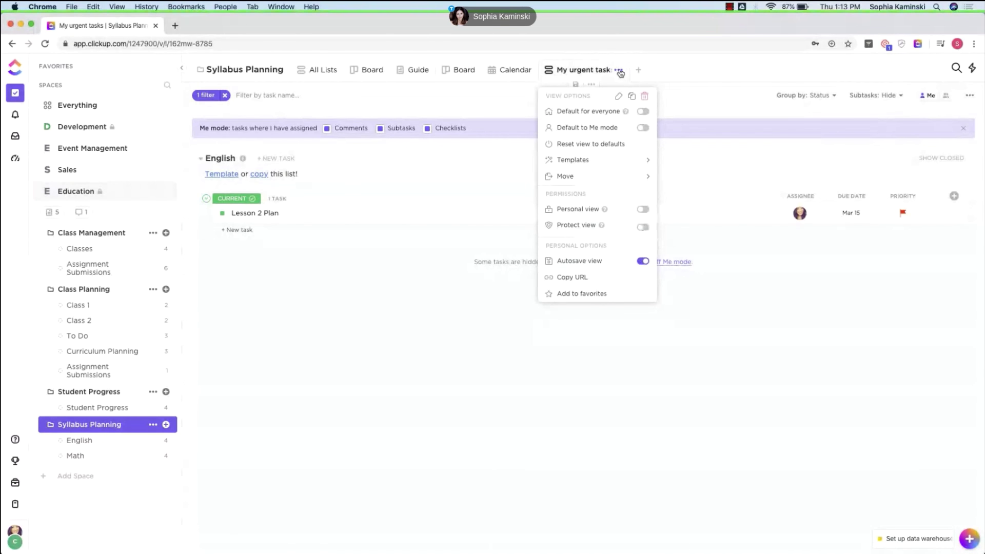
{"action": "left_click", "coordinate": [642, 209]}
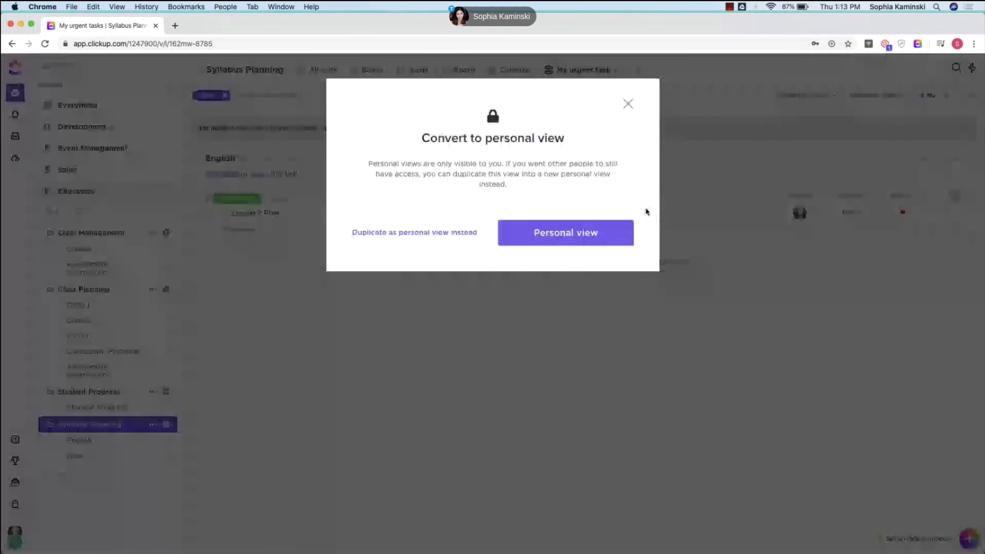
{"action": "left_click", "coordinate": [598, 232]}
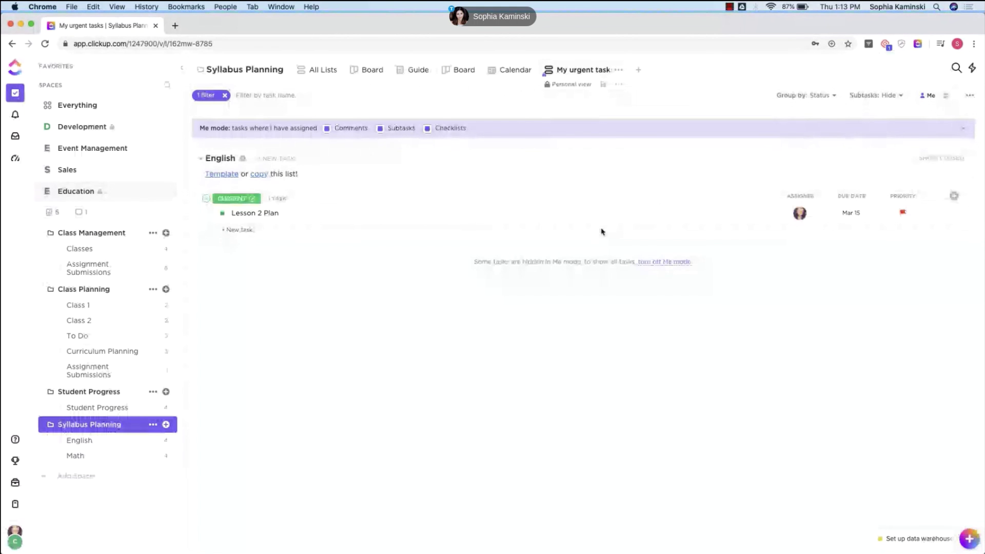
Step: Add the My urgent tasks view to favorites under its existing name
{"action": "left_click", "coordinate": [619, 72]}
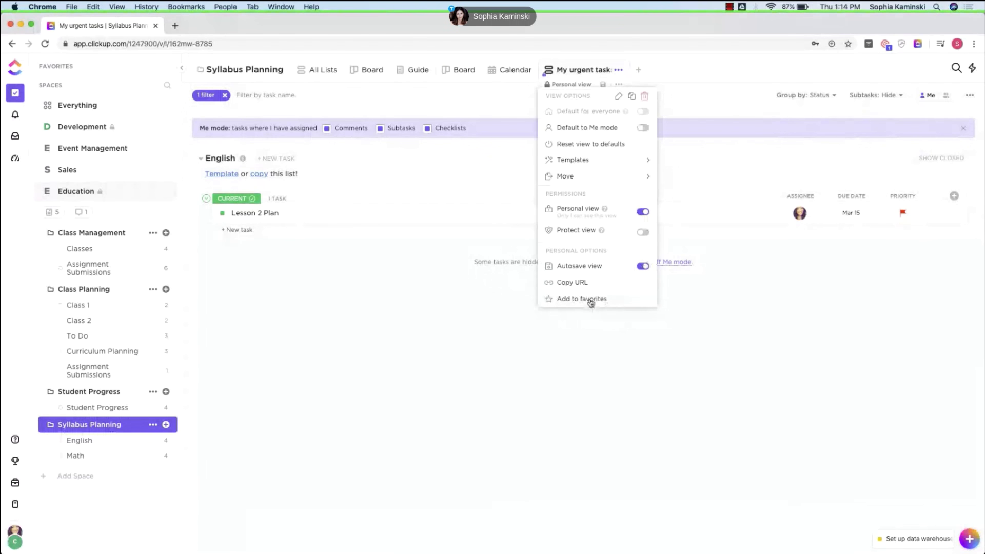
{"action": "left_click", "coordinate": [593, 300]}
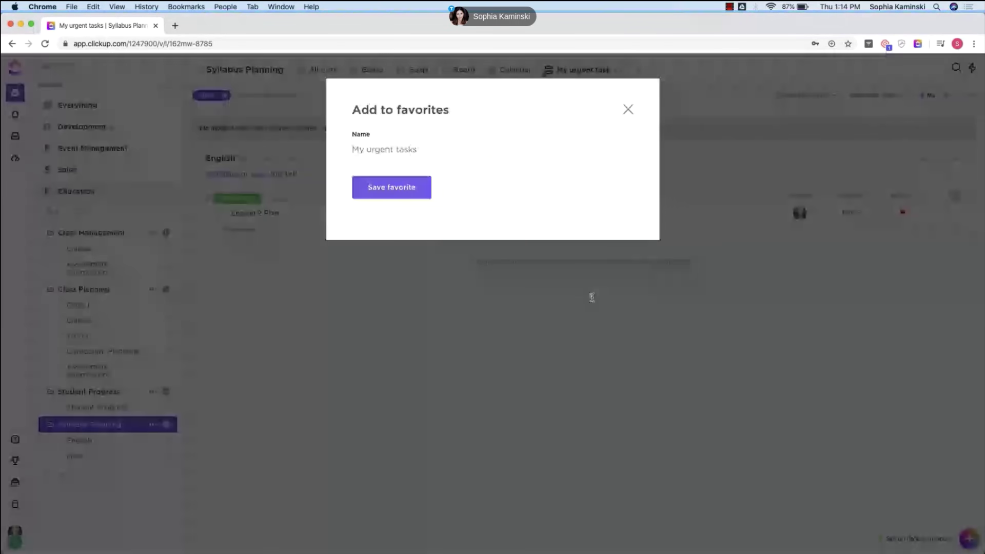
{"action": "left_click", "coordinate": [383, 185]}
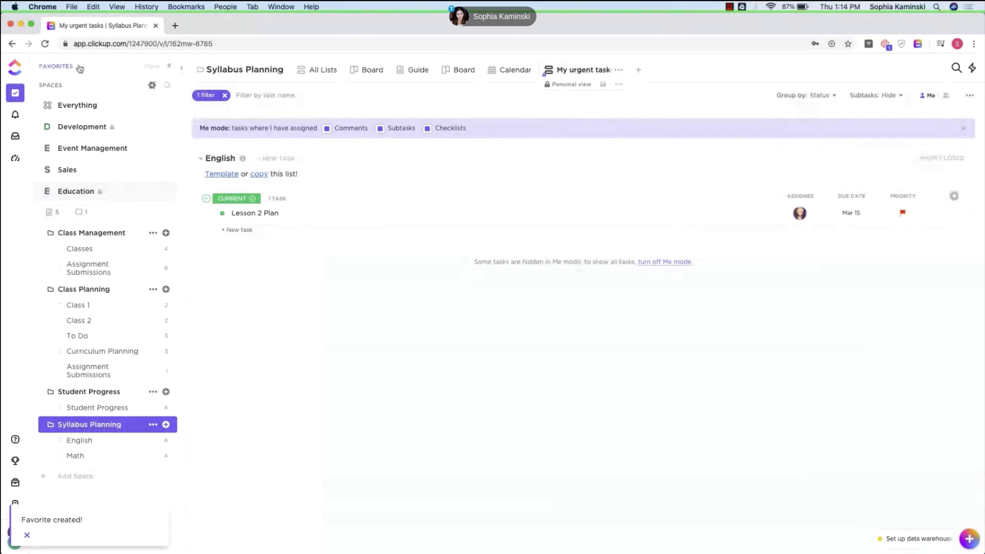
Step: Pin the favorites bar, try returning from the Board view to My urgent tasks through its favorite, and unpin the bar
{"action": "left_click", "coordinate": [170, 70]}
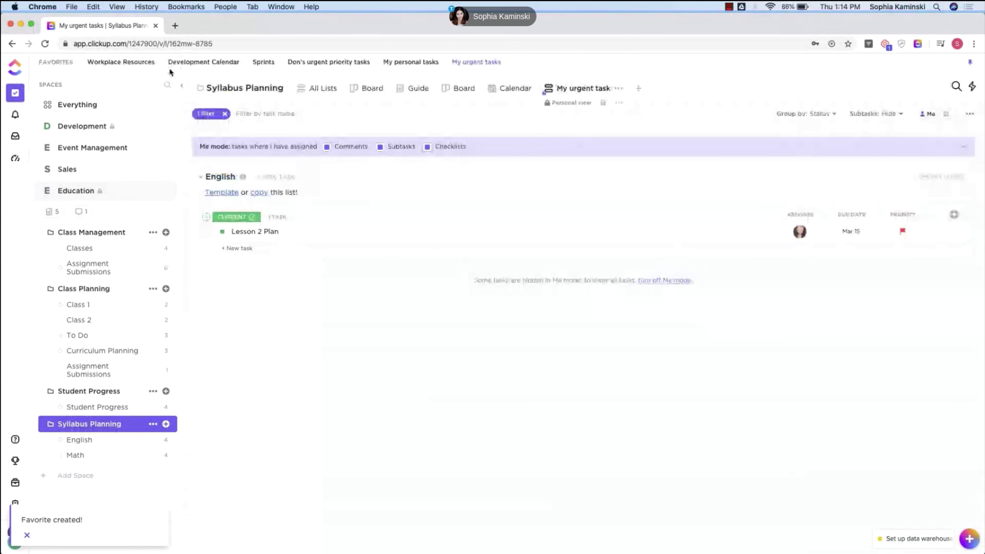
{"action": "left_click", "coordinate": [356, 92]}
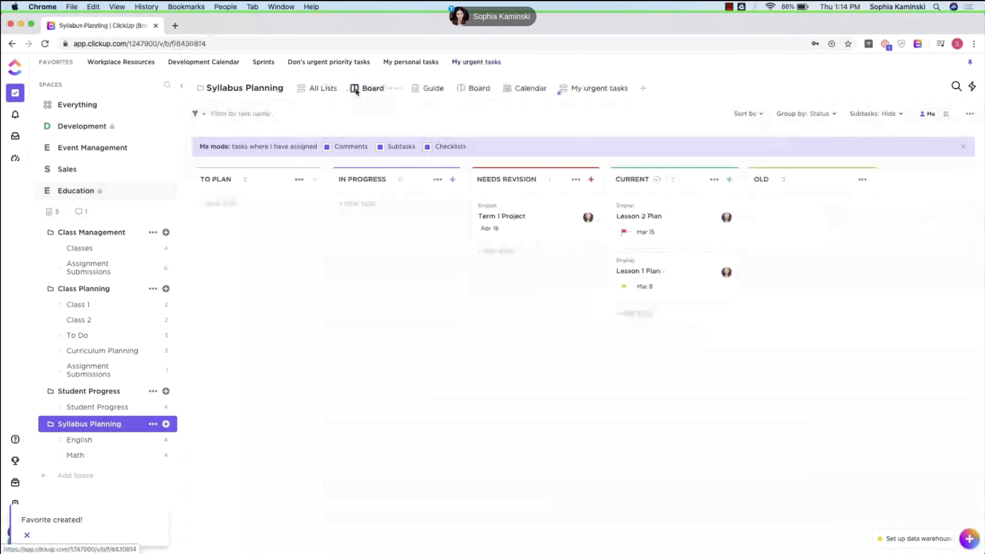
{"action": "left_click", "coordinate": [493, 66]}
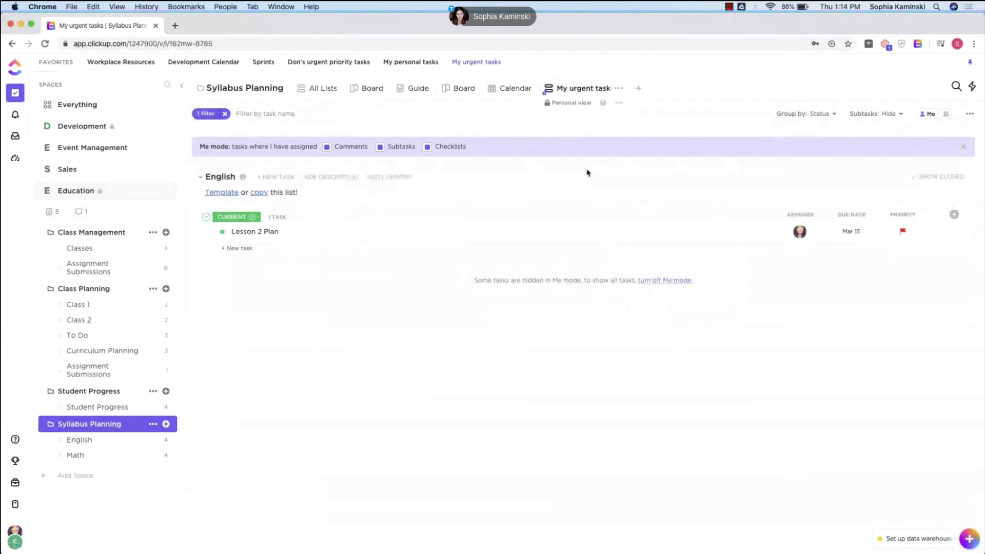
{"action": "left_click", "coordinate": [971, 63]}
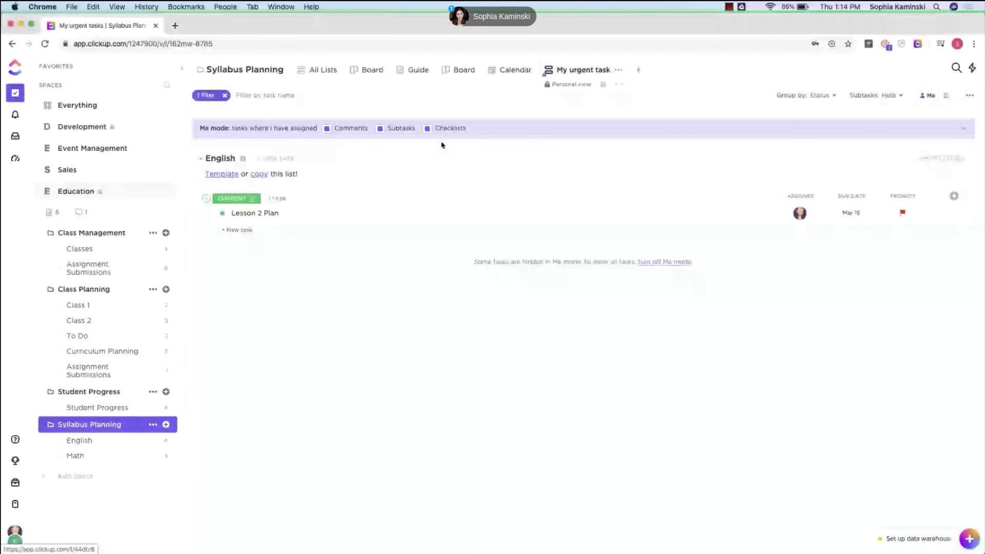
Step: View the Syllabus Planning calendar with all assignees instead of Me mode, and open the Class Management folder's calendar
{"action": "left_click", "coordinate": [498, 72]}
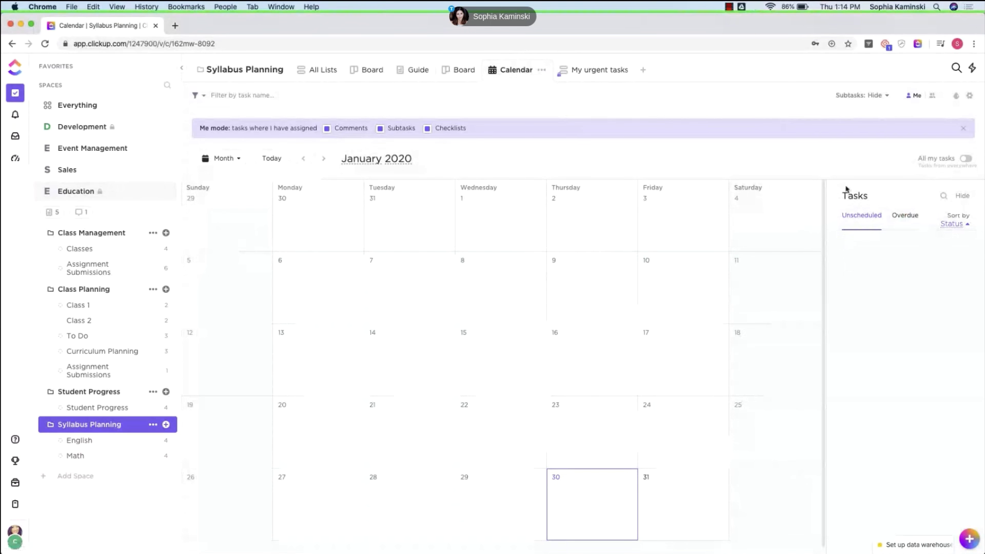
{"action": "left_click", "coordinate": [932, 96]}
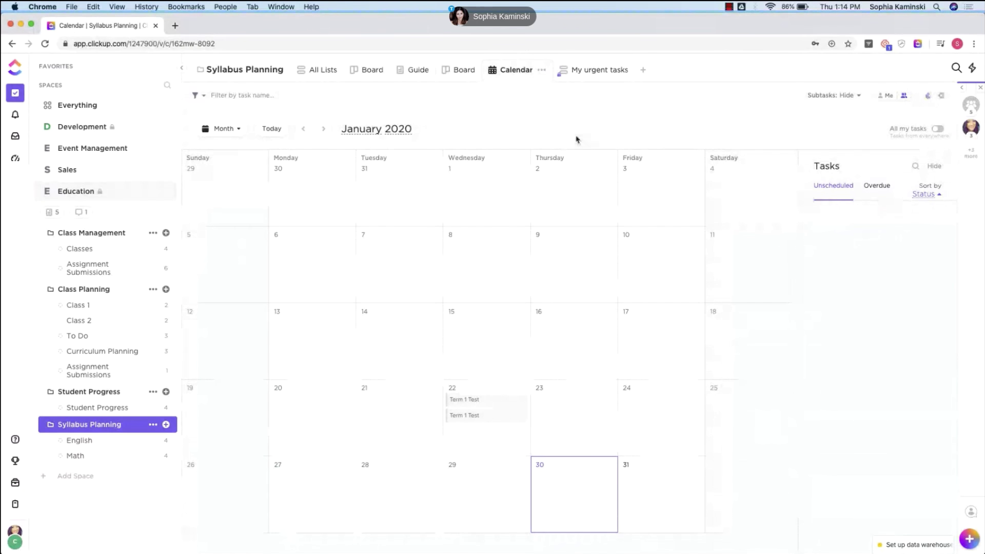
{"action": "left_click", "coordinate": [90, 234]}
{"action": "left_click", "coordinate": [134, 233]}
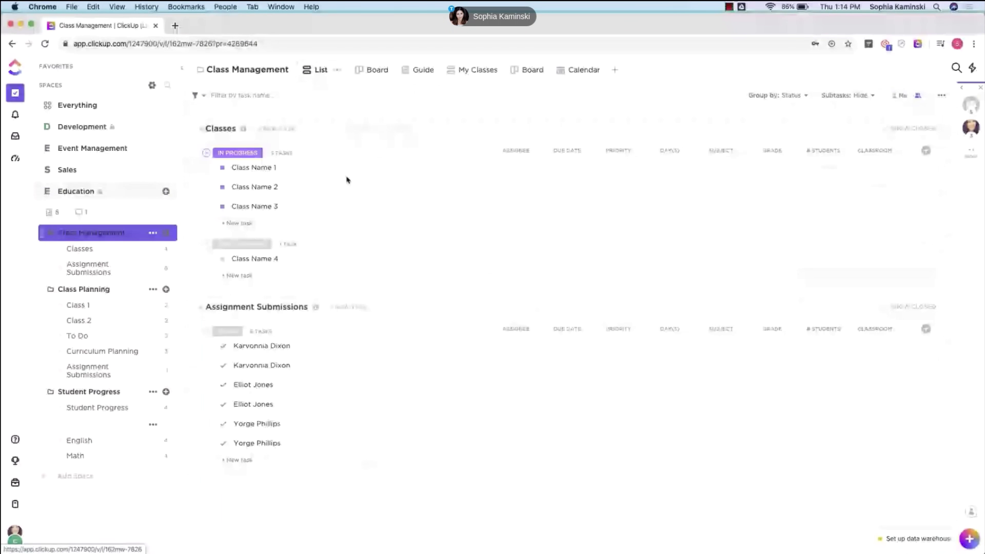
{"action": "left_click", "coordinate": [584, 70]}
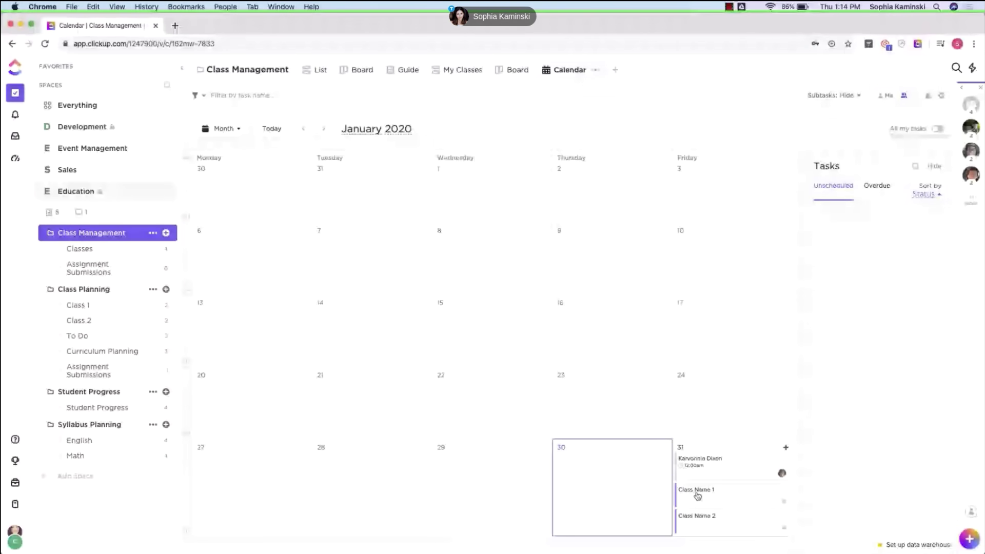
Step: Unschedule the student submission due January 31 in the Class Management calendar and reschedule it to February 11
{"action": "left_click_drag", "start_coordinate": [710, 463], "coordinate": [874, 323]}
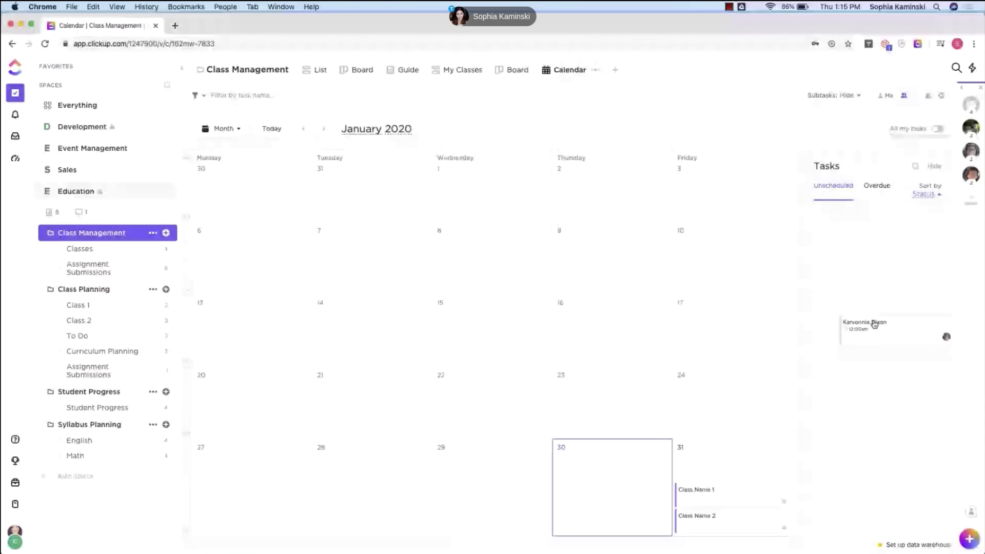
{"action": "left_click_drag", "start_coordinate": [875, 324], "coordinate": [877, 211]}
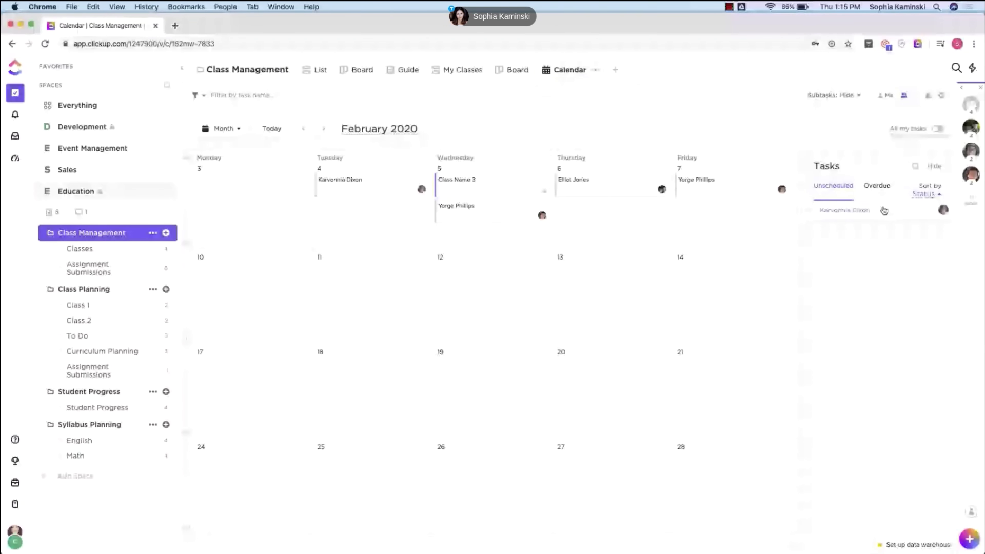
{"action": "left_click_drag", "start_coordinate": [884, 210], "coordinate": [362, 301]}
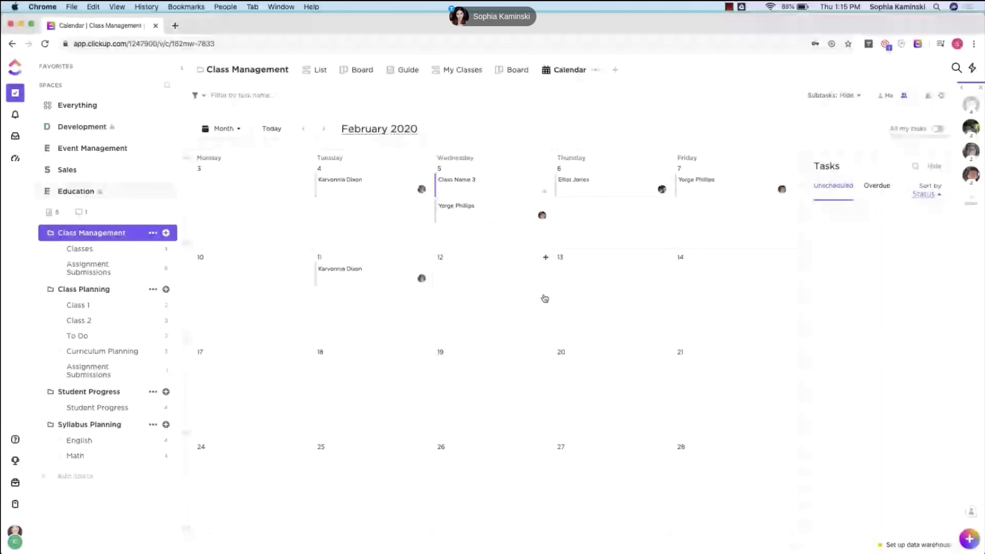
Step: Move the student submission on February 5 to February 12, and reschedule it to span February 13 to 14
{"action": "left_click_drag", "start_coordinate": [545, 299], "coordinate": [528, 289]}
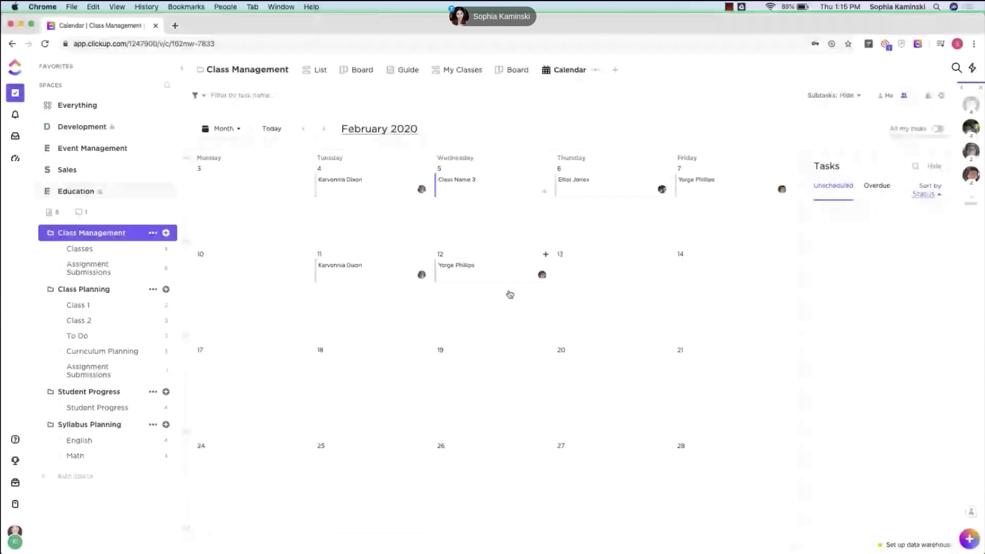
{"action": "left_click_drag", "start_coordinate": [548, 272], "coordinate": [698, 269]}
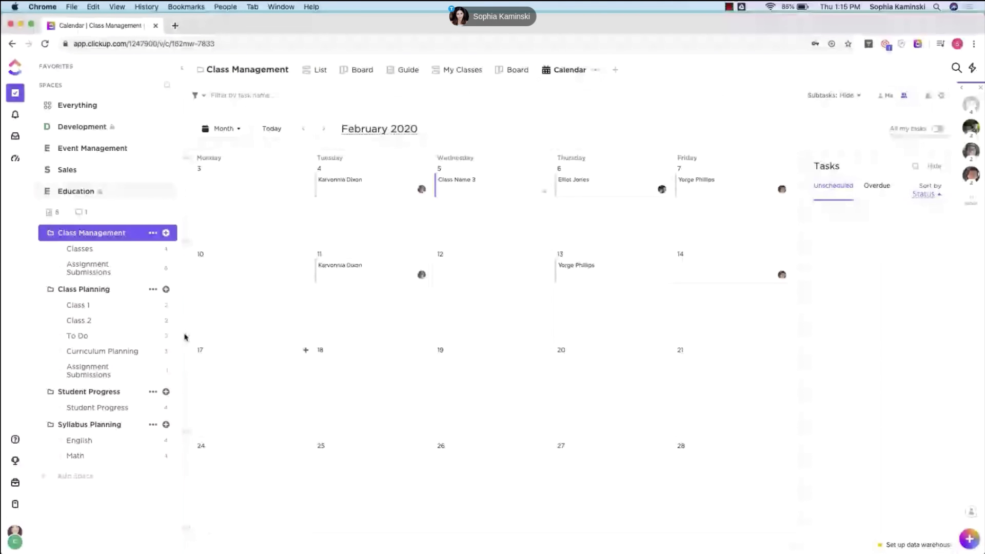
Step: Add a Box view to the Class Management folder to show each assignee's workload
{"action": "left_click", "coordinate": [616, 71]}
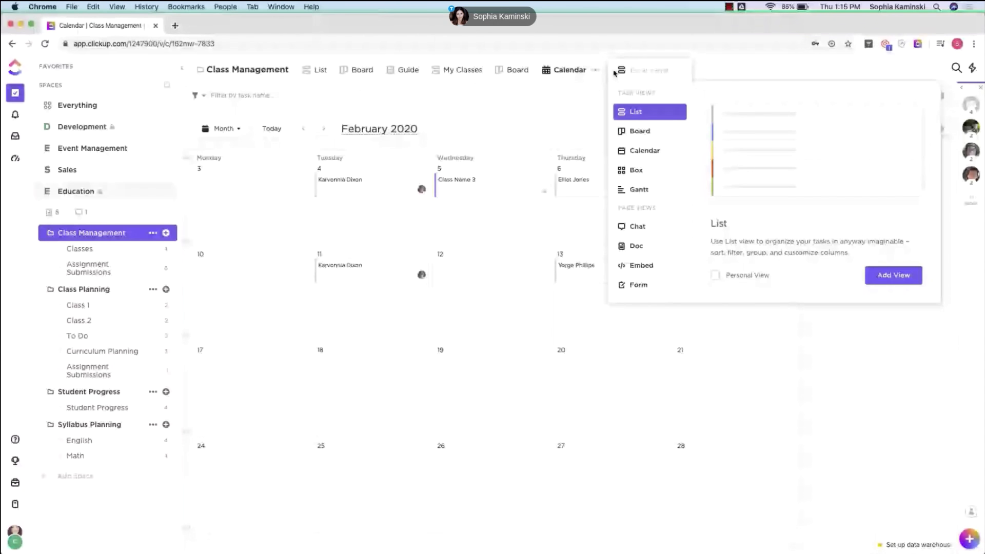
{"action": "left_click", "coordinate": [638, 176]}
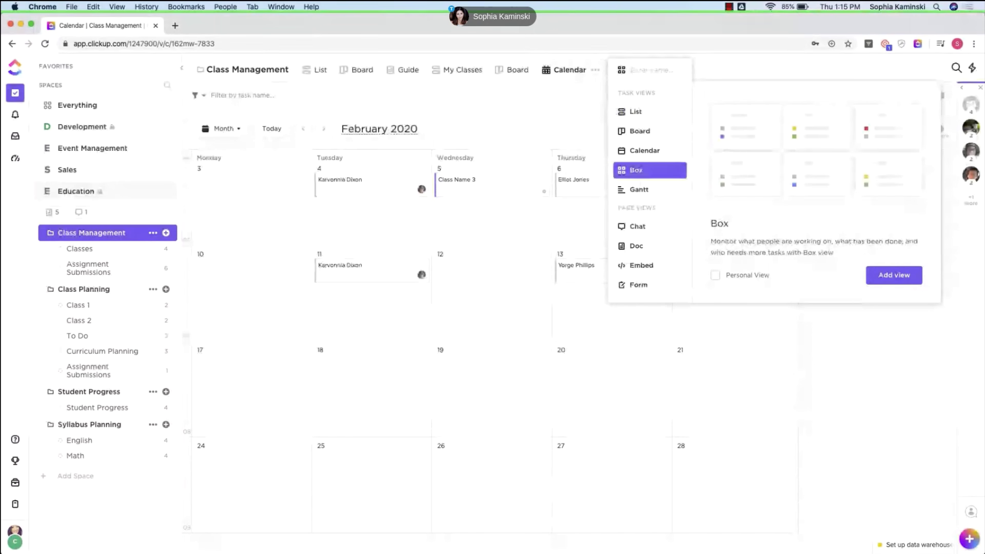
{"action": "left_click", "coordinate": [894, 276]}
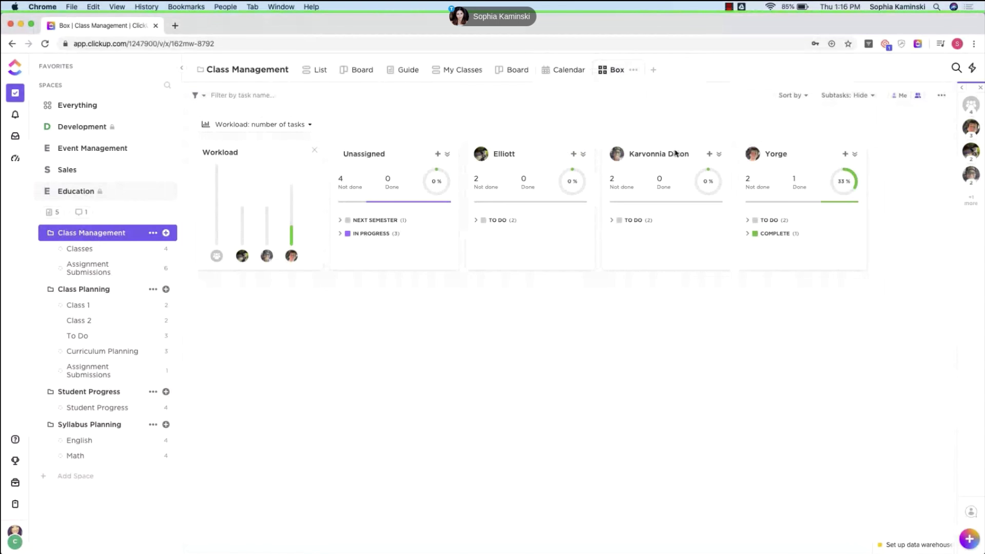
Step: Expand the To Do tasks of the third and fourth assignees in the Box view and reassign the fourth assignee's first task to the second
{"action": "left_click", "coordinate": [611, 220]}
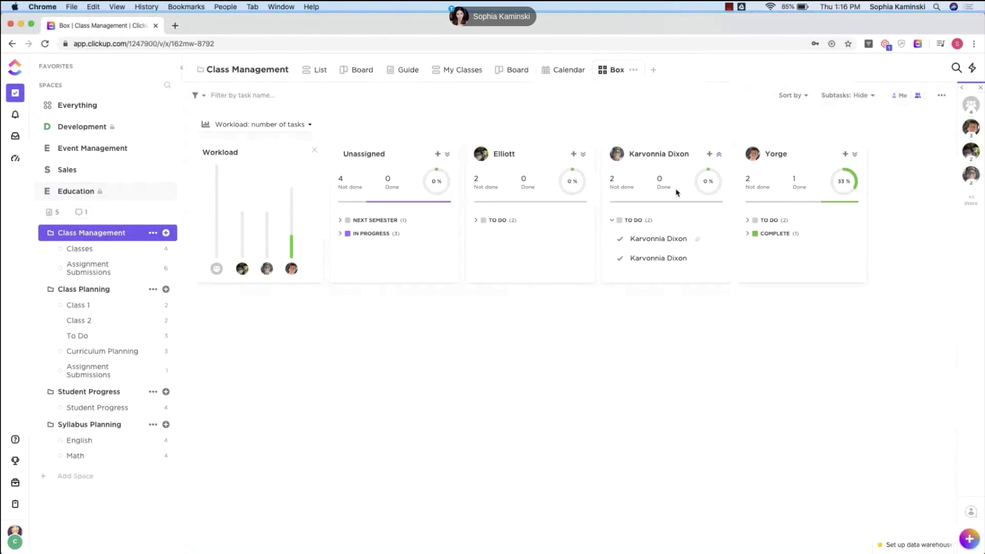
{"action": "left_click", "coordinate": [748, 221]}
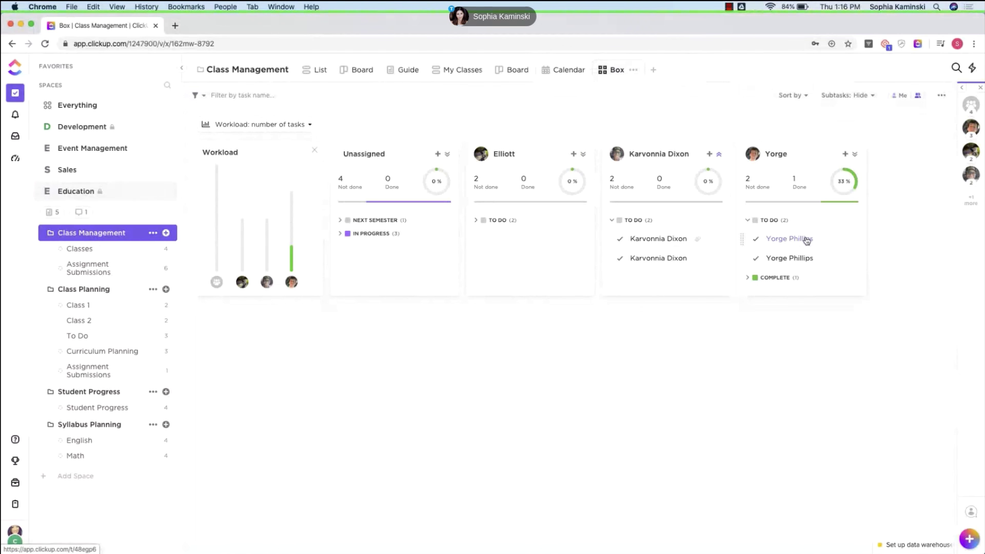
{"action": "left_click_drag", "start_coordinate": [807, 240], "coordinate": [472, 252]}
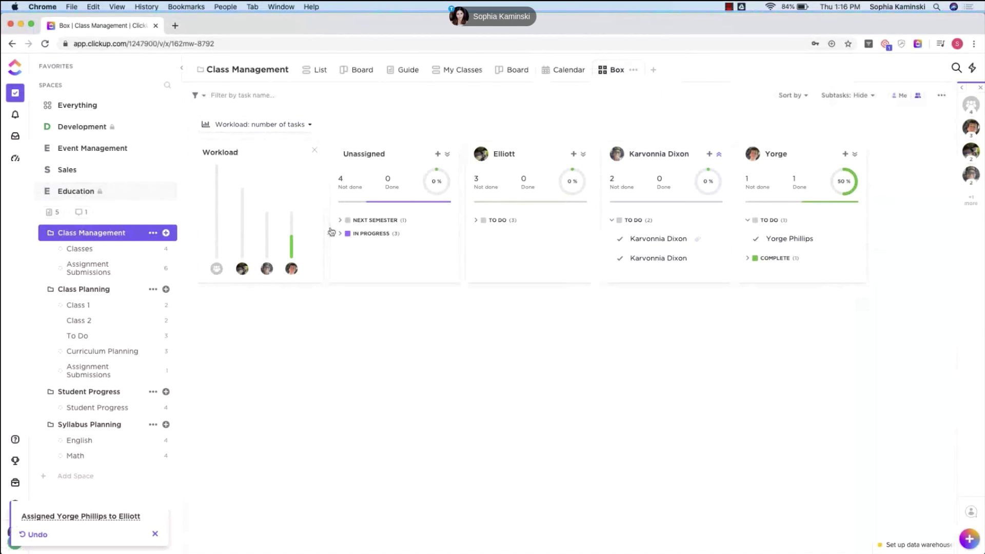
{"action": "mouse_move", "coordinate": [292, 253]}
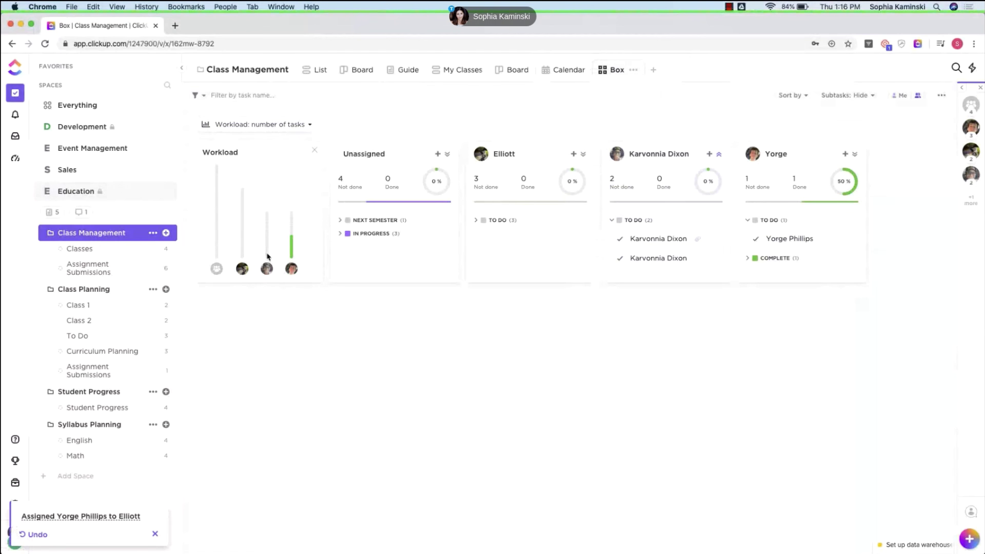
Step: Open the Syllabus Planning folder's Guide doc and read its Intro page, including how to find the guide again
{"action": "left_click", "coordinate": [653, 70]}
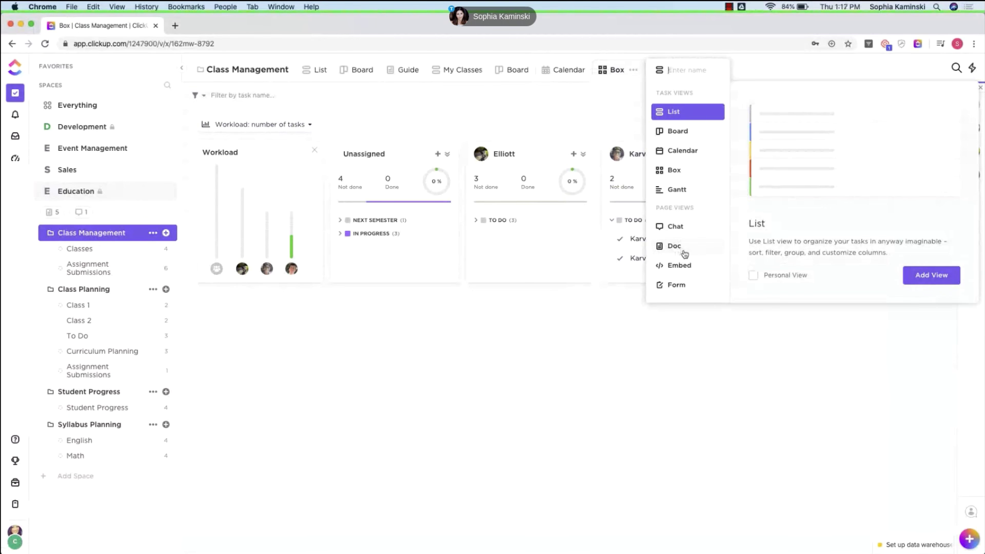
{"action": "left_click", "coordinate": [550, 325]}
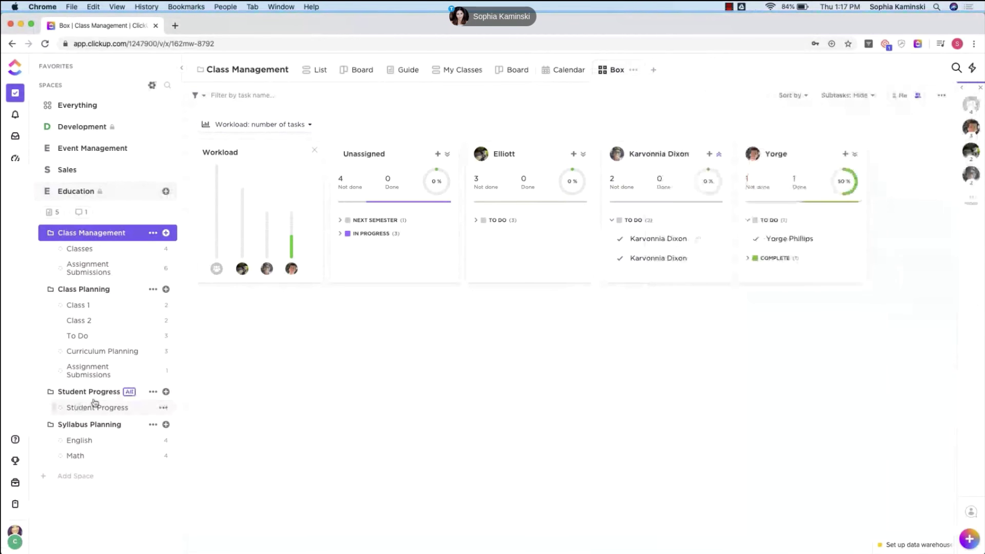
{"action": "left_click", "coordinate": [132, 424]}
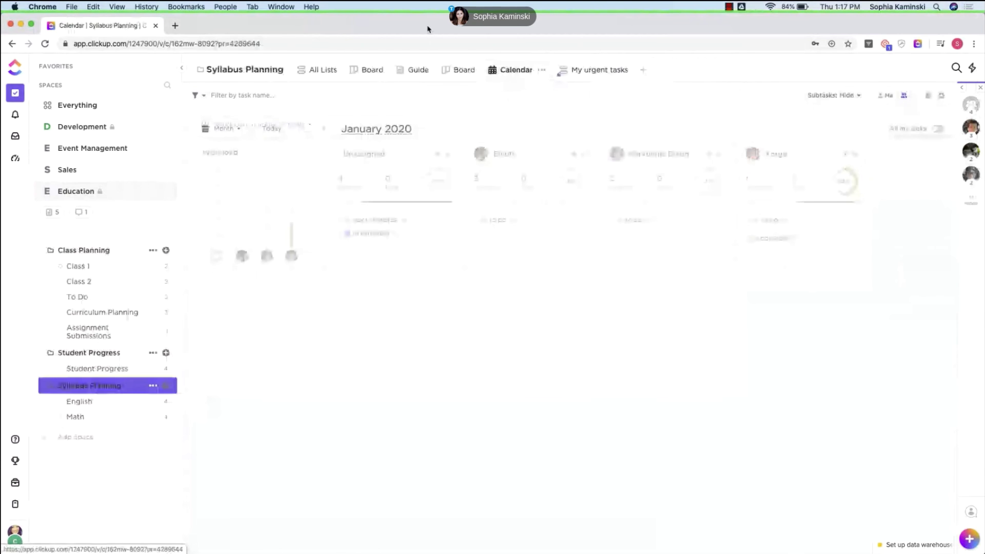
{"action": "left_click", "coordinate": [413, 69]}
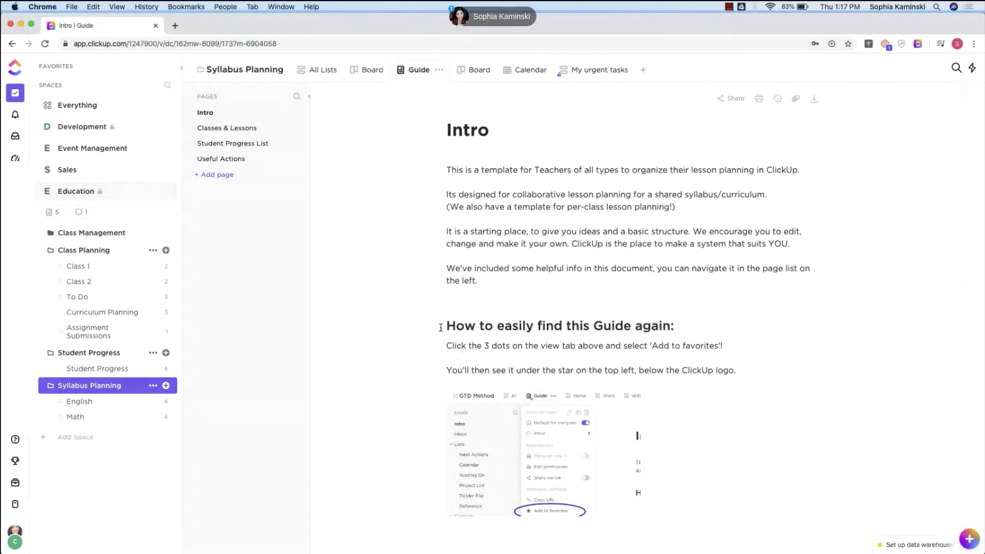
{"action": "left_click_drag", "start_coordinate": [442, 326], "coordinate": [606, 329]}
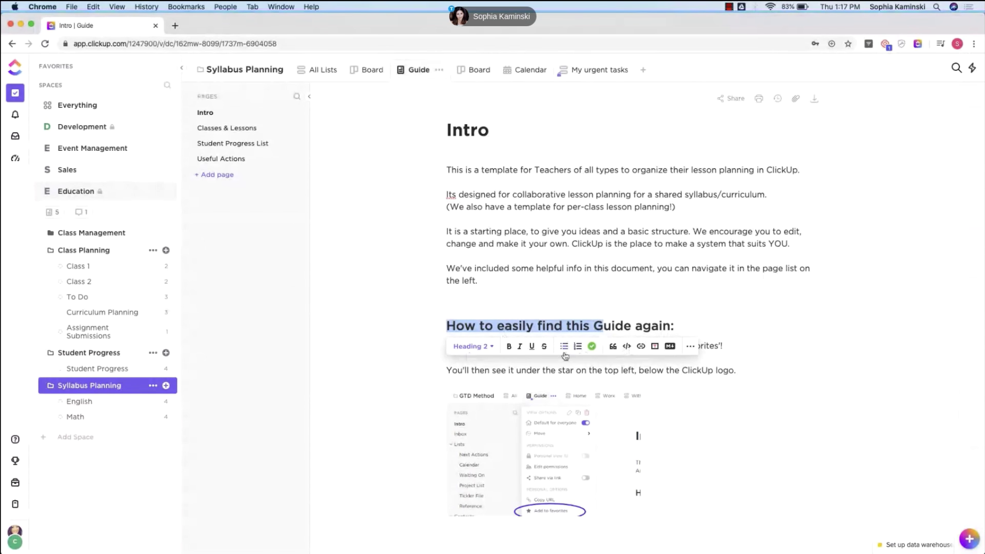
{"action": "left_click", "coordinate": [641, 287]}
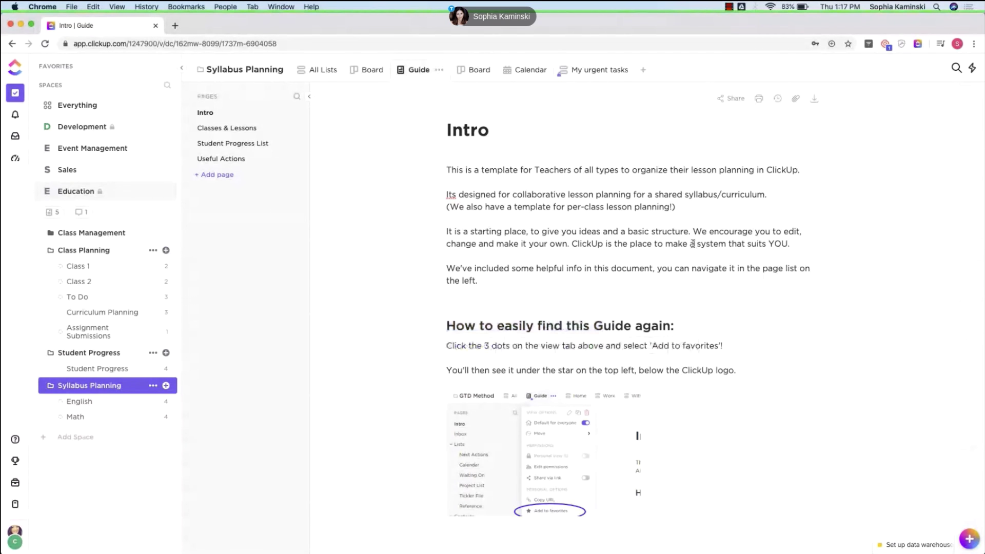
{"action": "scroll", "coordinate": [692, 243], "scroll_direction": "down", "scroll_amount": 1}
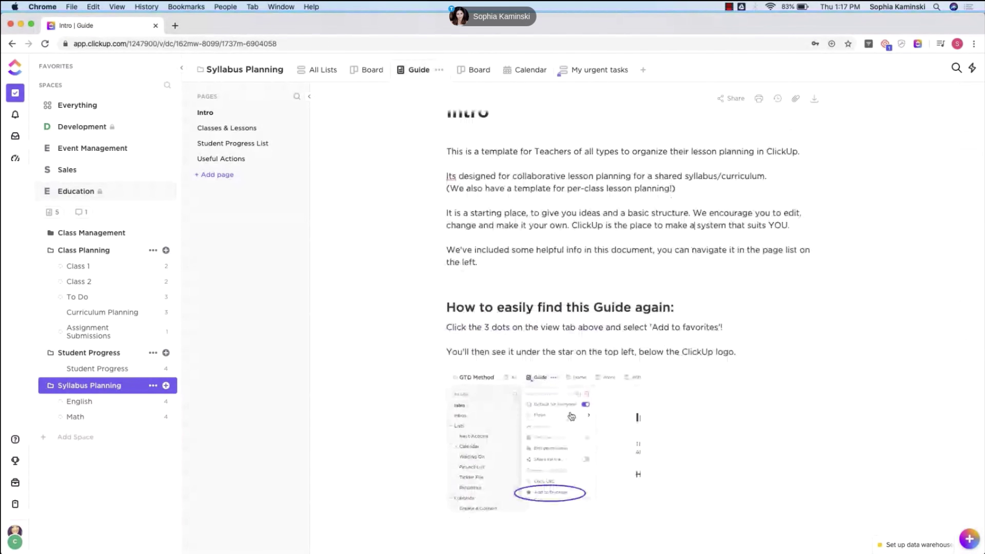
{"action": "scroll", "coordinate": [636, 220], "scroll_direction": "up", "scroll_amount": 1}
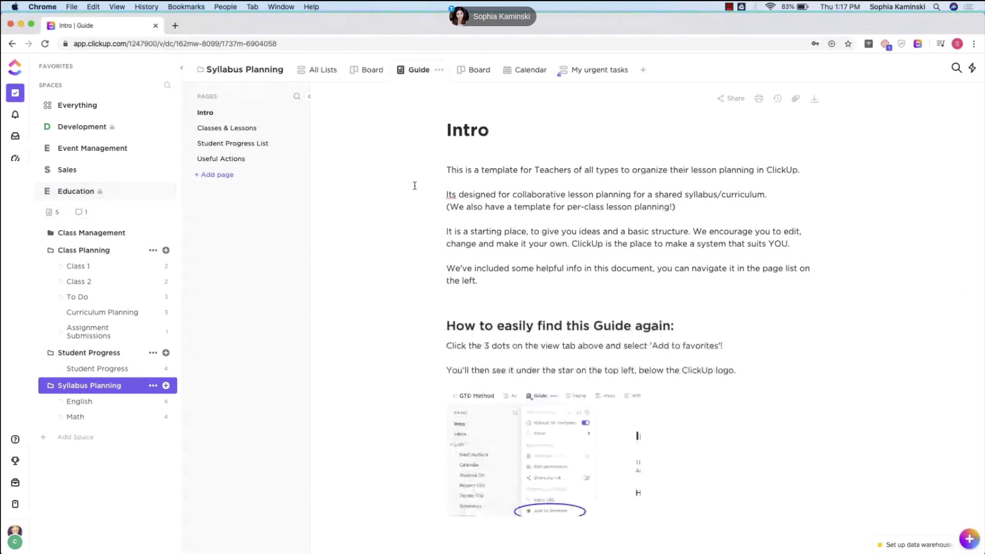
Step: View the guide's Classes & Lessons page and add a blank page inside Student Progress List
{"action": "left_click", "coordinate": [238, 128]}
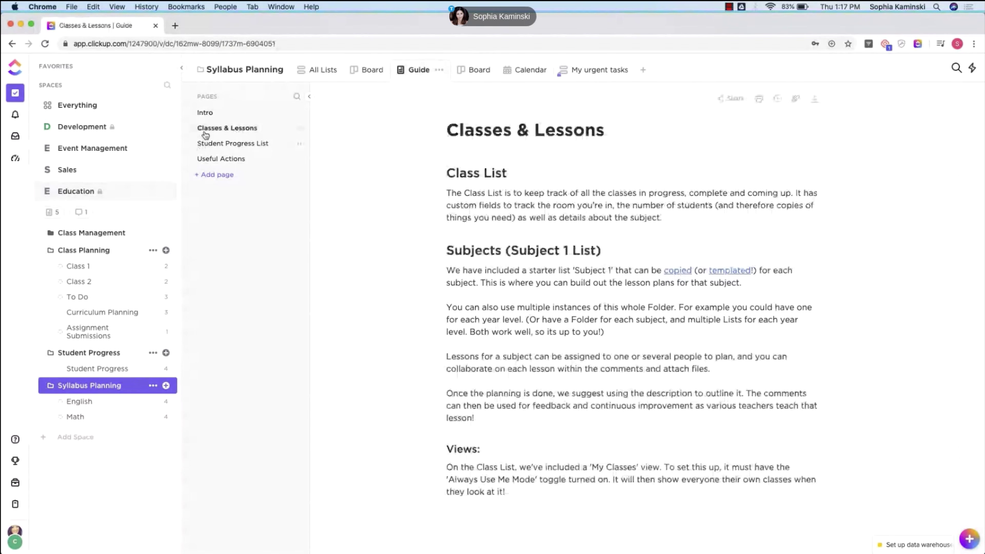
{"action": "left_click", "coordinate": [298, 144]}
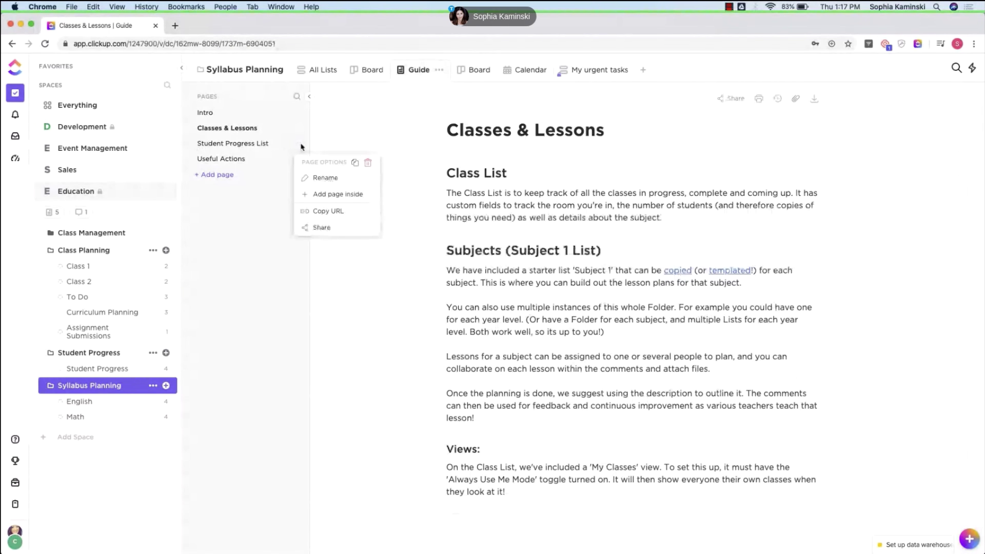
{"action": "left_click", "coordinate": [323, 195]}
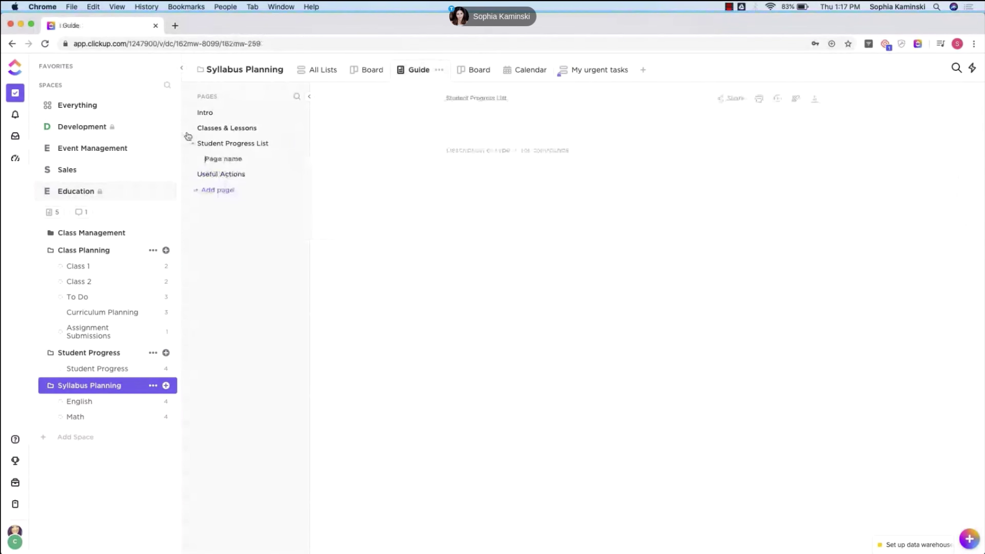
{"action": "left_click", "coordinate": [247, 227]}
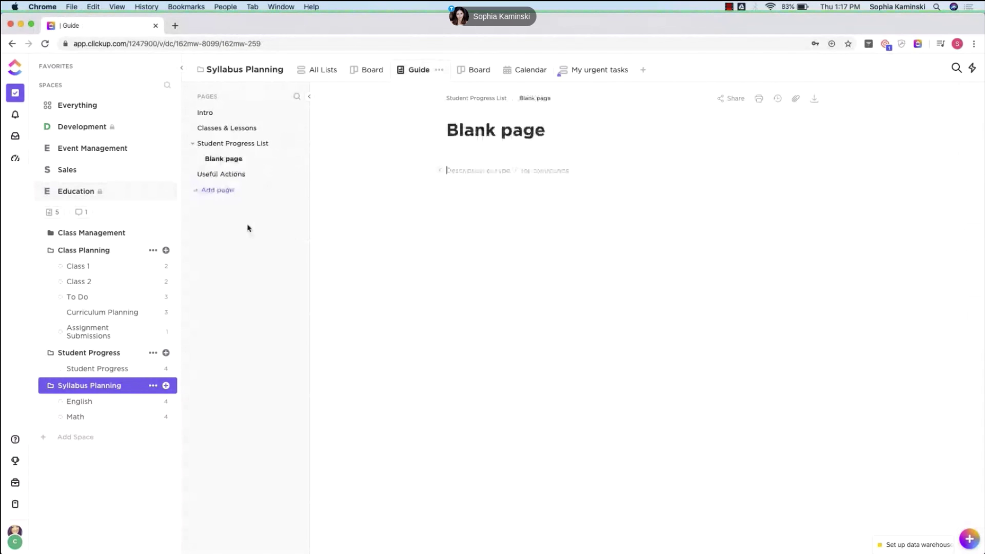
Step: Try out public link sharing for the guide's Intro page, check its access options, and switch the link off again
{"action": "left_click", "coordinate": [210, 114]}
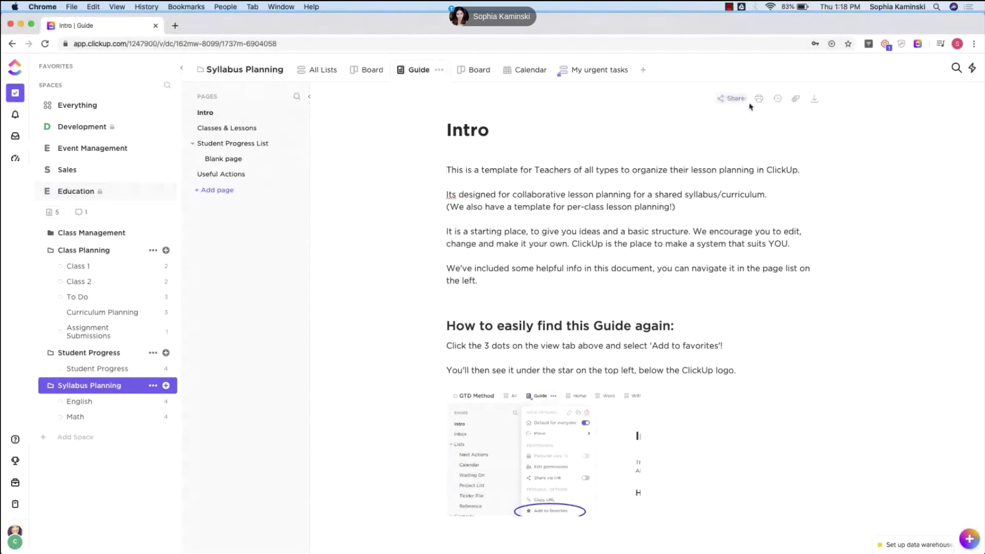
{"action": "left_click", "coordinate": [733, 99]}
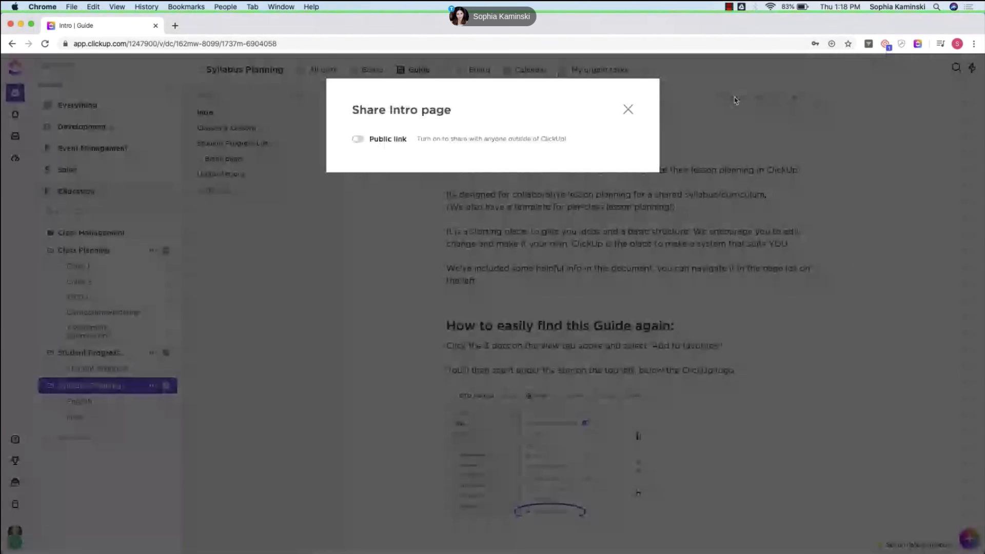
{"action": "left_click", "coordinate": [355, 142]}
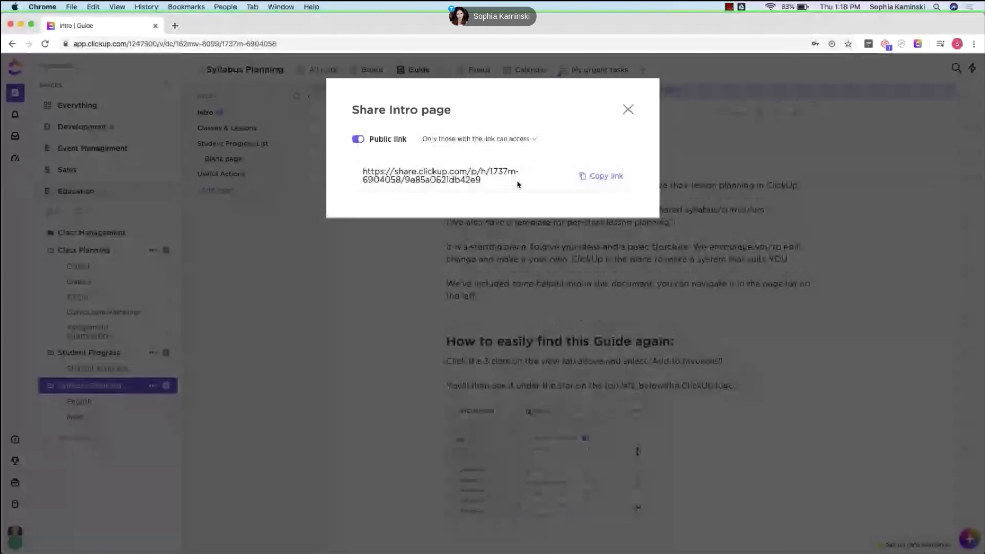
{"action": "left_click", "coordinate": [504, 139]}
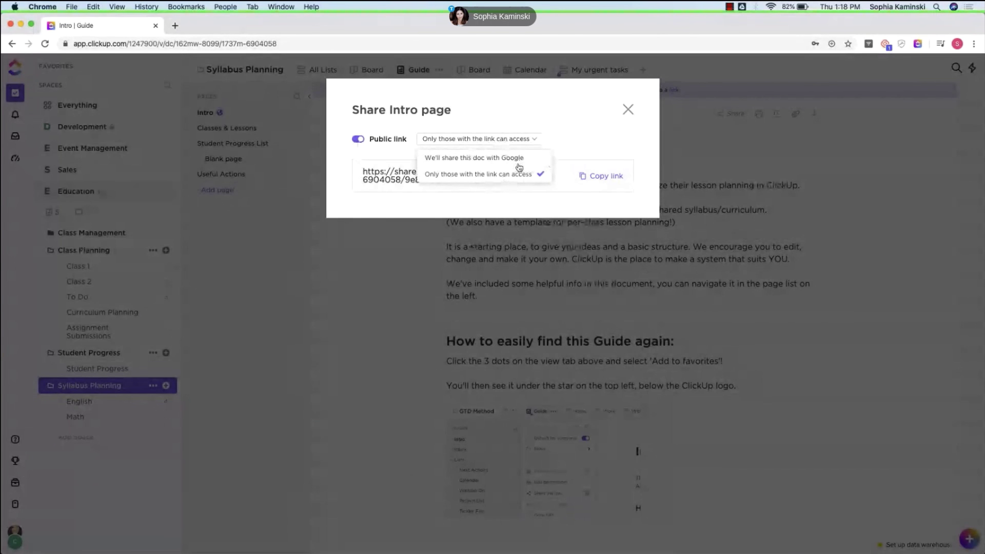
{"action": "left_click", "coordinate": [347, 150]}
{"action": "left_click", "coordinate": [359, 139]}
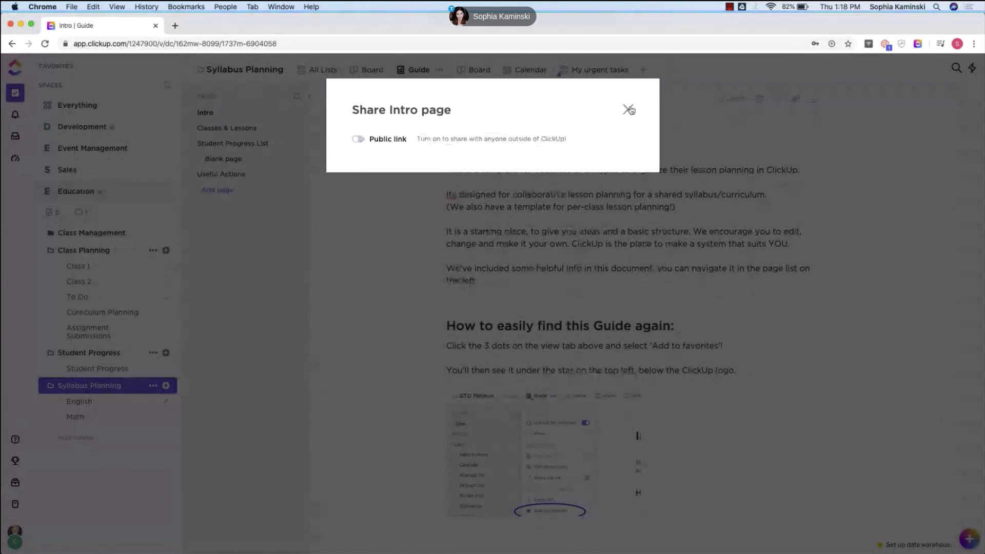
{"action": "left_click", "coordinate": [629, 109]}
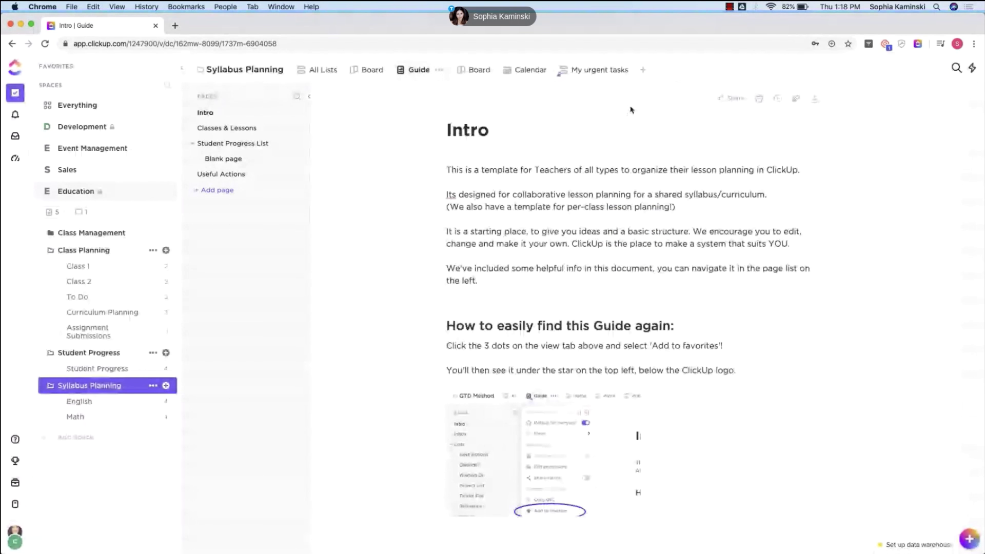
{"action": "scroll", "coordinate": [631, 109], "scroll_direction": "down", "scroll_amount": 1}
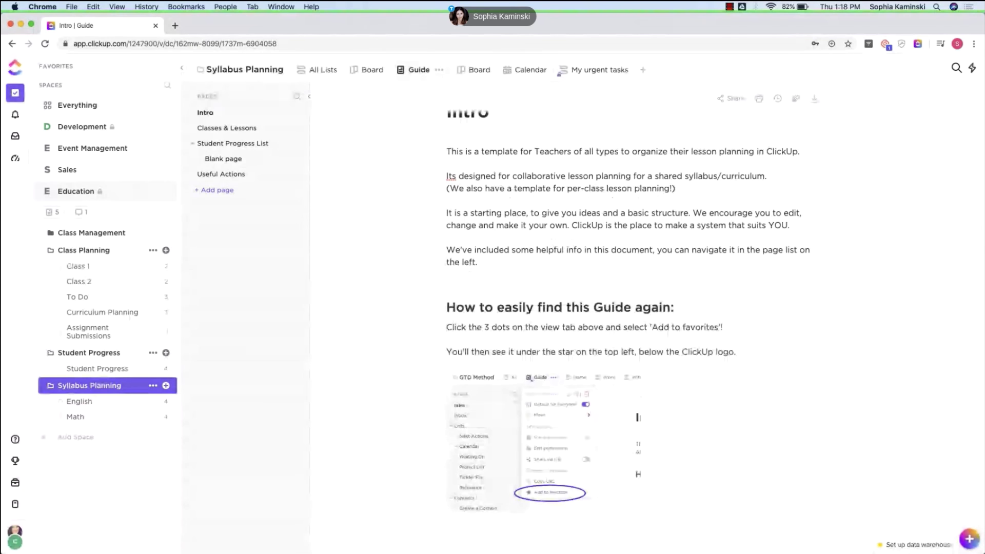
{"action": "scroll", "coordinate": [415, 313], "scroll_direction": "up", "scroll_amount": 1}
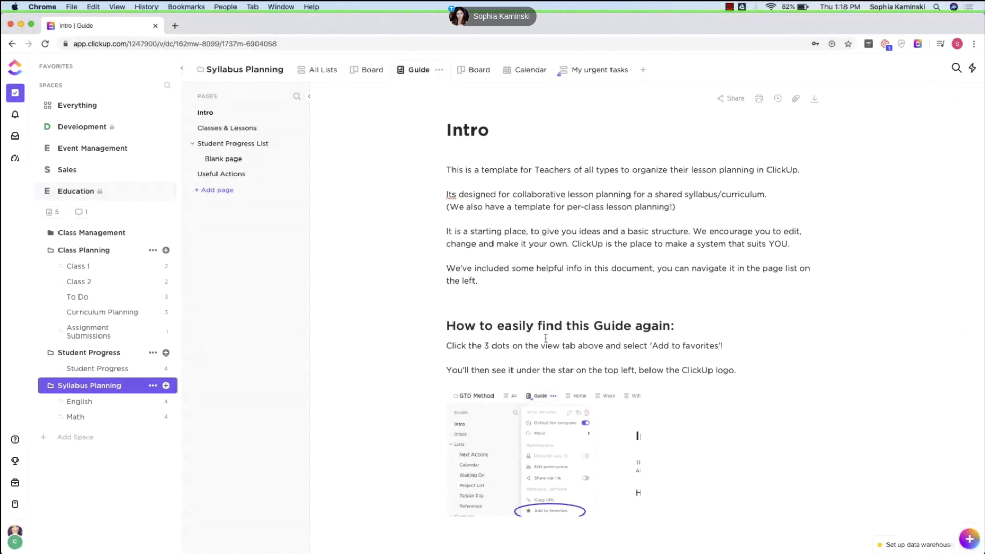
Step: Open the goal "Successfully complete English course this semester" and view the progress of its "Give 25 pop quizzes" target
{"action": "left_click", "coordinate": [16, 461]}
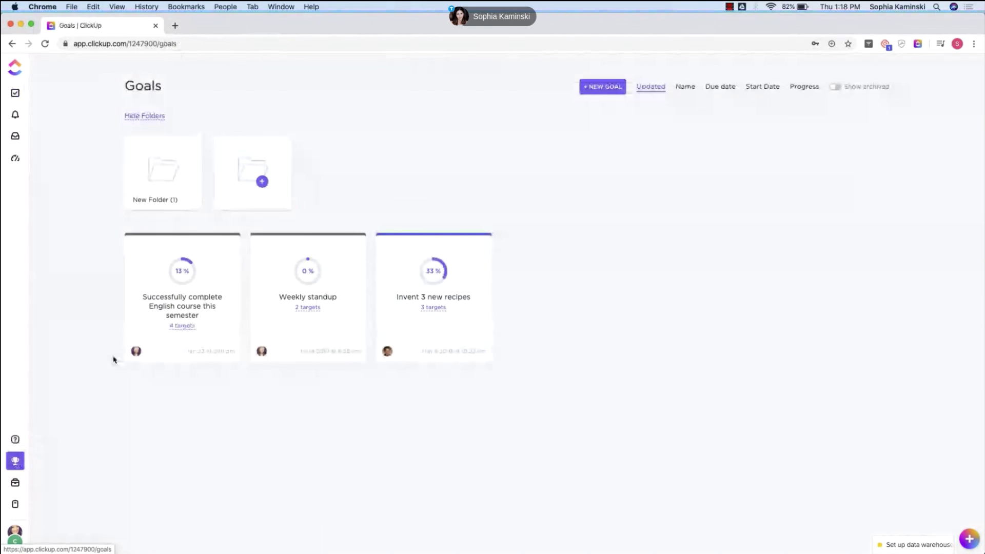
{"action": "left_click", "coordinate": [137, 323]}
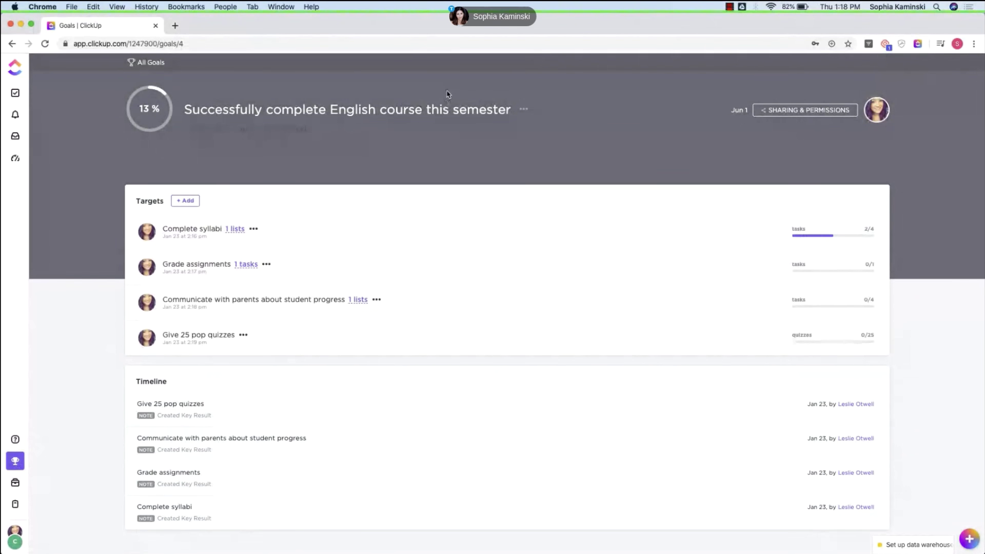
{"action": "left_click", "coordinate": [736, 351]}
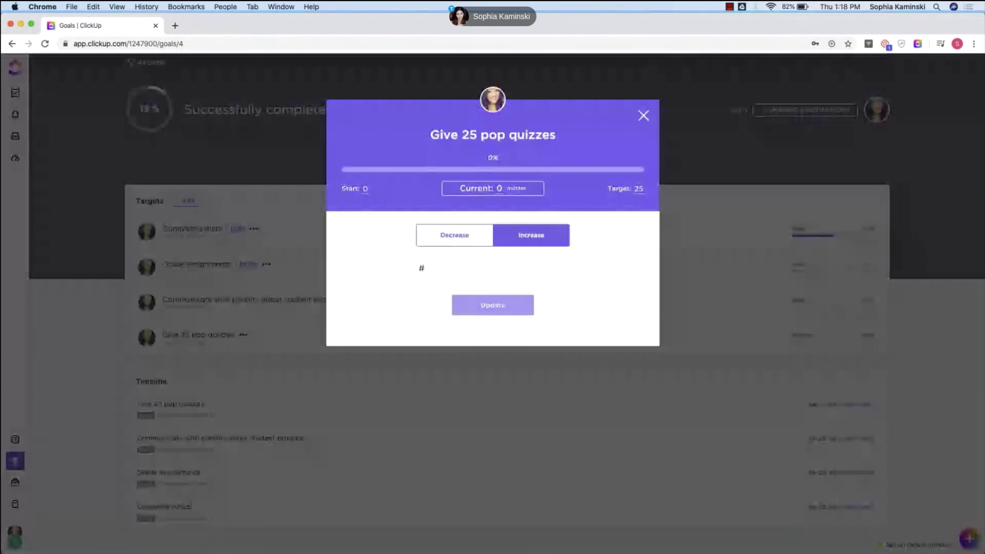
{"action": "left_click", "coordinate": [642, 116]}
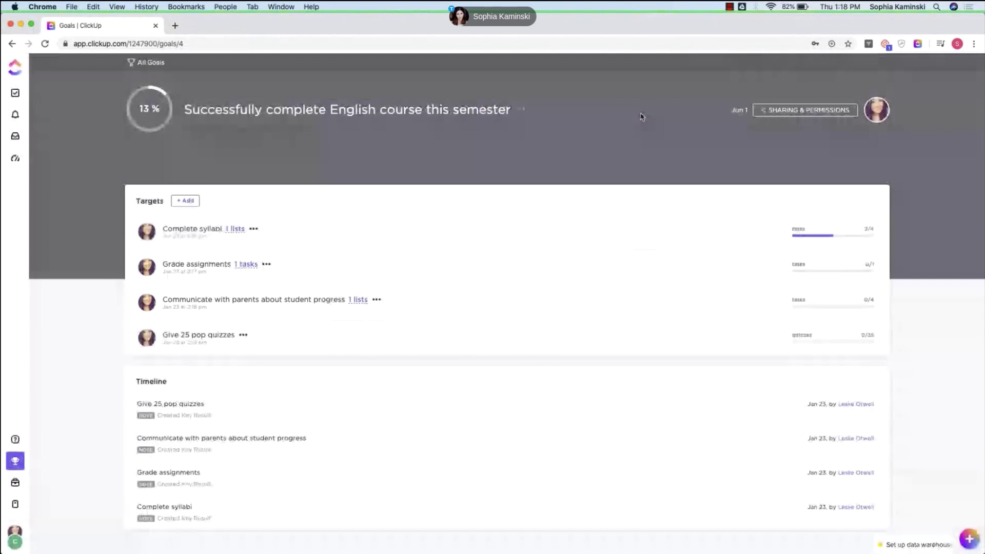
Step: Start a new target for the English course goal named "Hire a TA" with yourself as the owner
{"action": "left_click", "coordinate": [186, 203]}
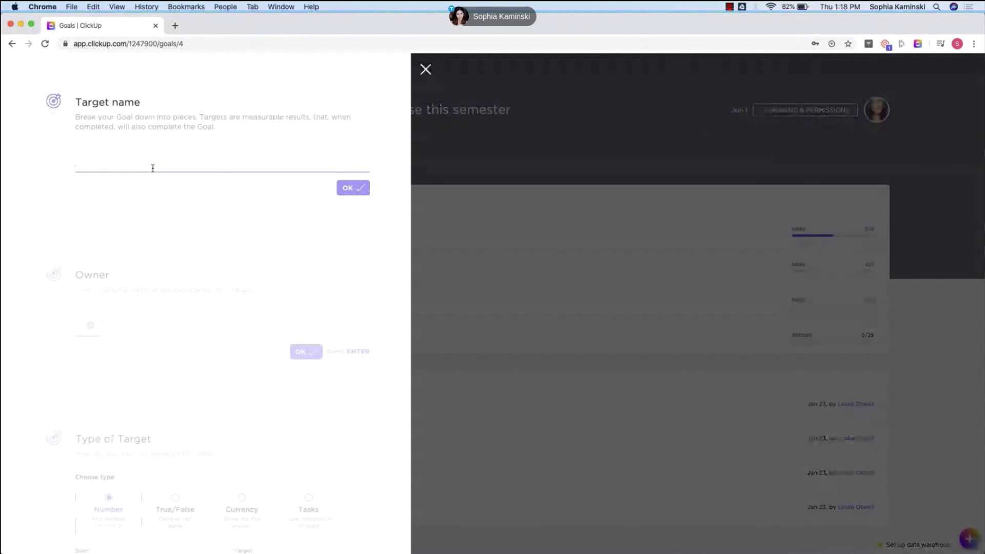
{"action": "type", "text": "Hire a TA"}
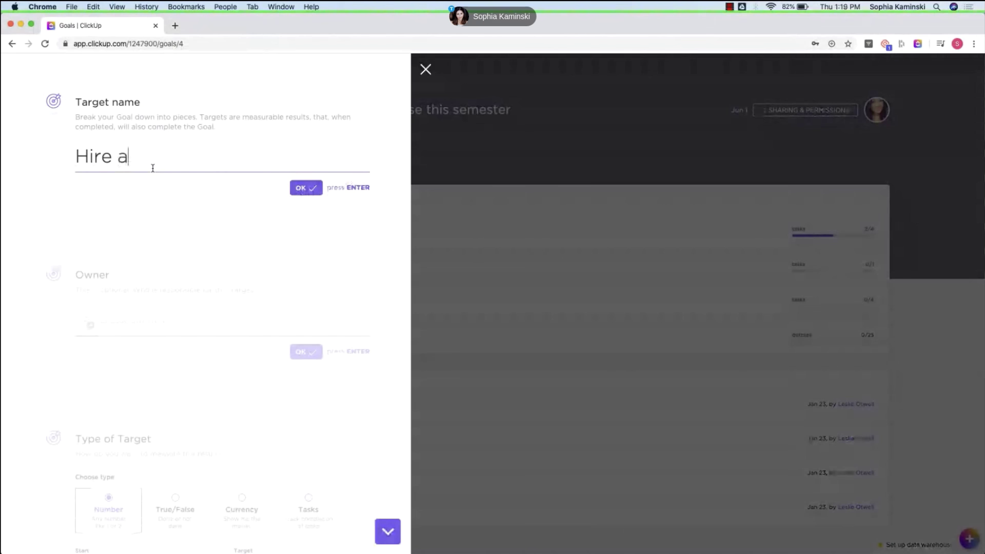
{"action": "left_click", "coordinate": [304, 187]}
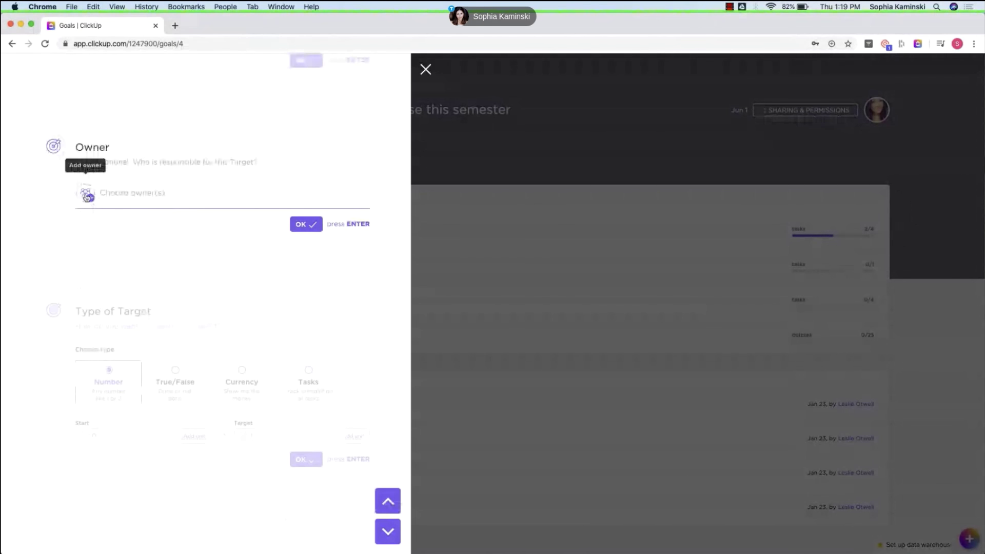
{"action": "left_click", "coordinate": [87, 196]}
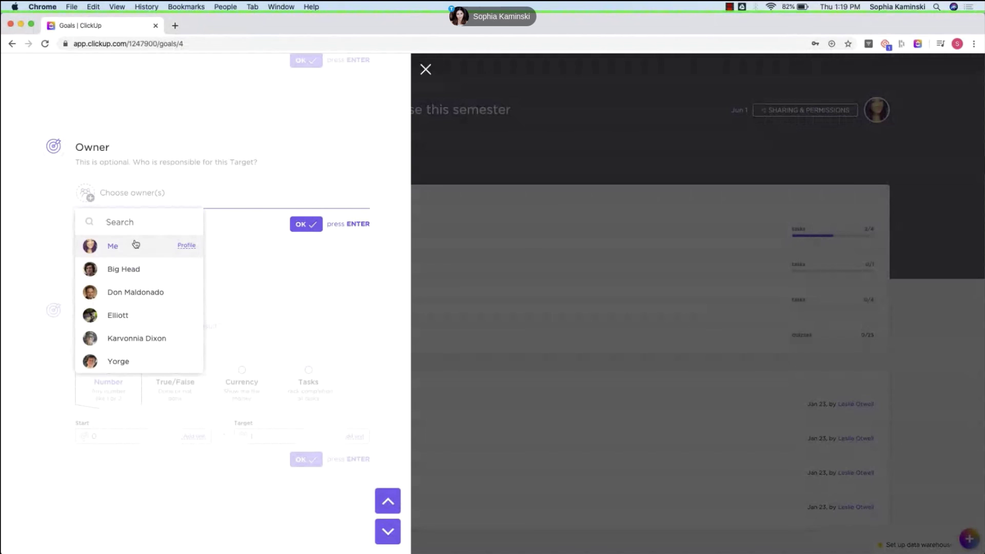
{"action": "left_click", "coordinate": [136, 244]}
{"action": "left_click", "coordinate": [303, 224]}
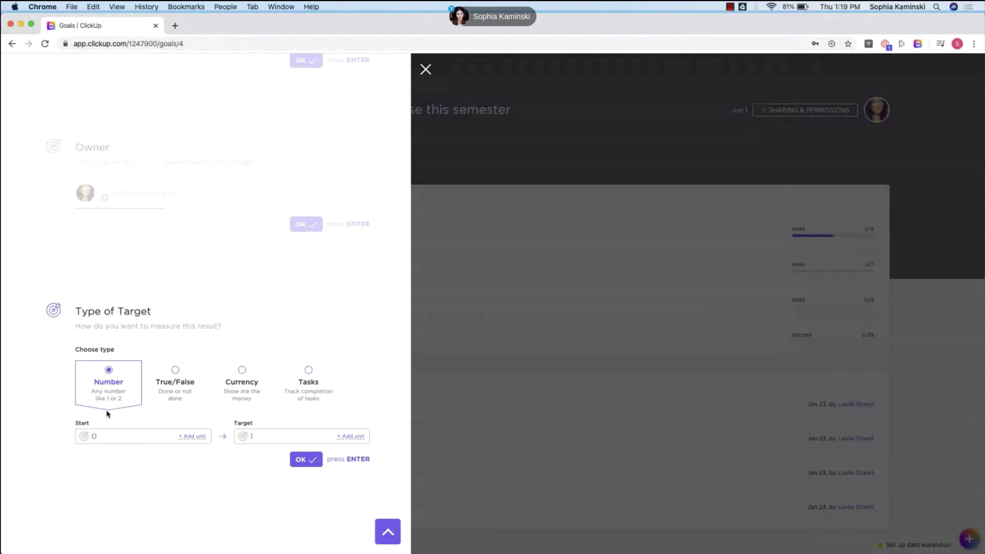
Step: Try a Number type for the new target, with quizzes as the unit and 25 as the target value
{"action": "left_click", "coordinate": [193, 437]}
{"action": "type", "text": "quizzes"}
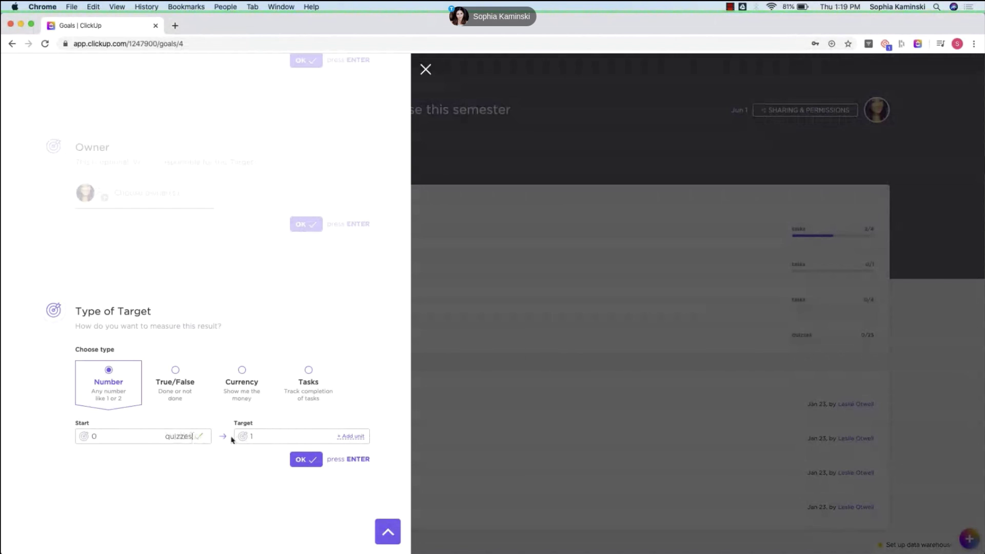
{"action": "left_click", "coordinate": [260, 437]}
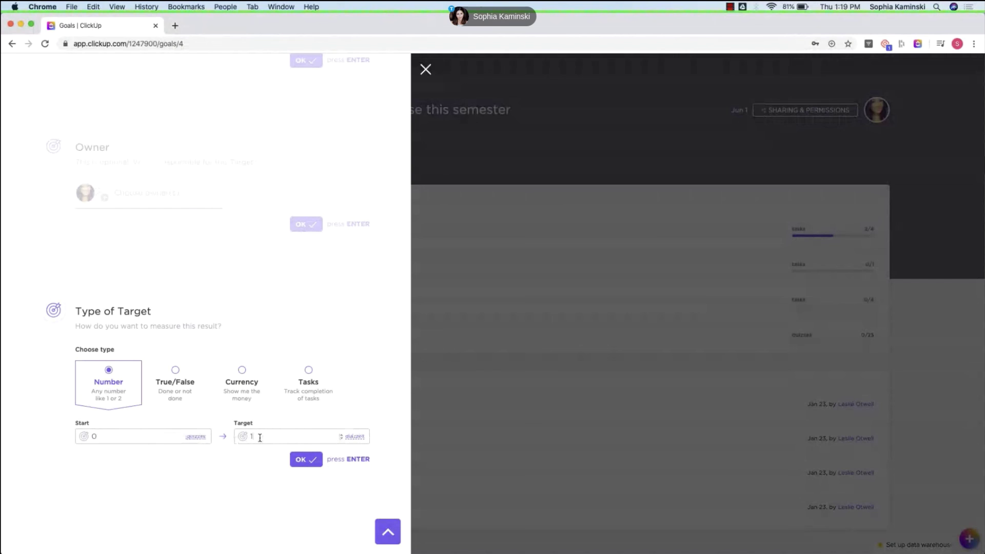
{"action": "type", "text": "25"}
Step: Try the True/False, Currency and Tasks target types, browse the Syllabus Planning lists for the Tasks type, and abandon the new target
{"action": "left_click", "coordinate": [175, 384]}
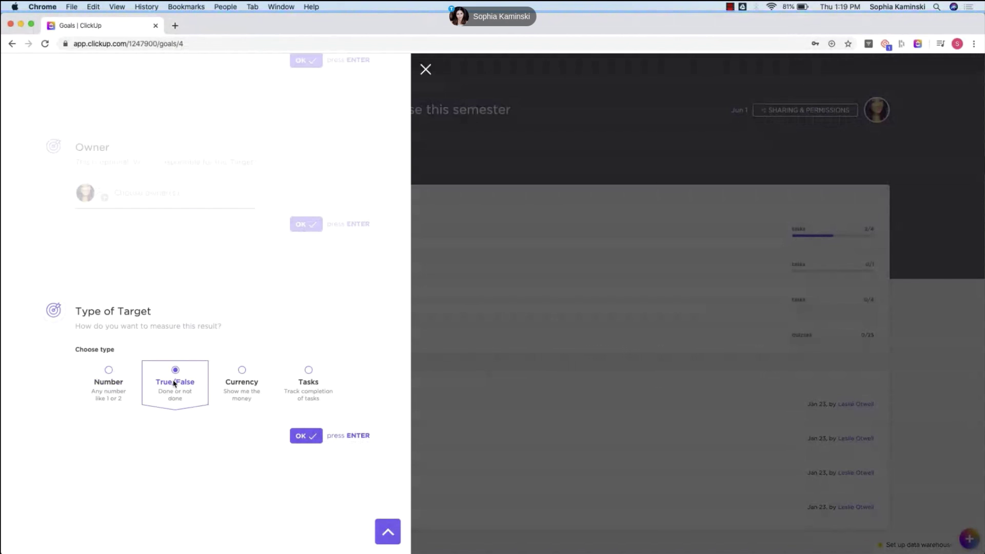
{"action": "left_click", "coordinate": [240, 384]}
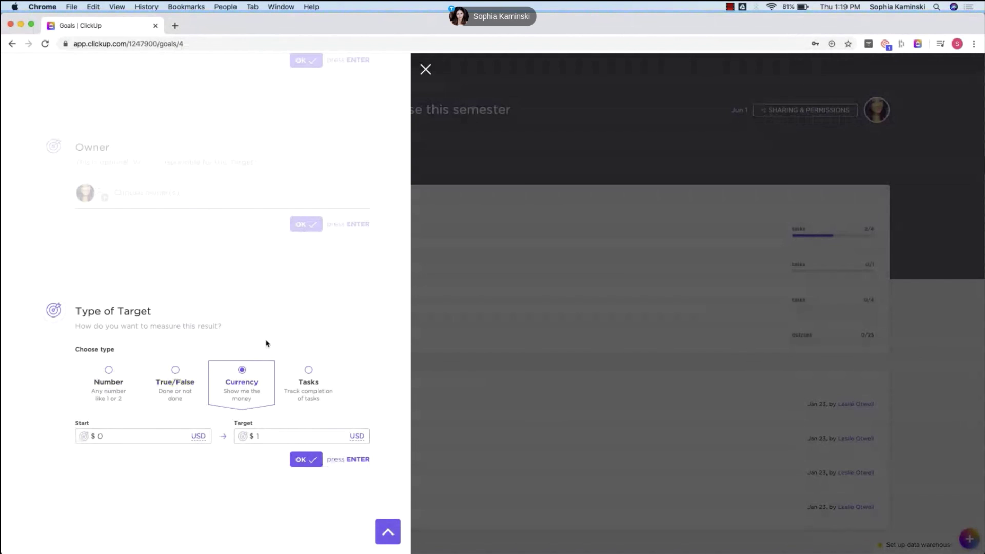
{"action": "left_click", "coordinate": [307, 370]}
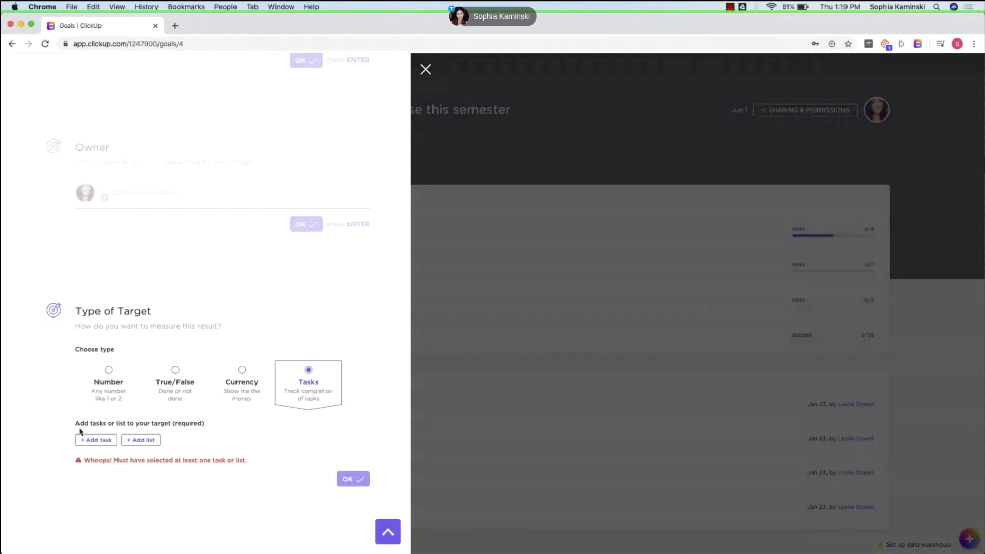
{"action": "left_click", "coordinate": [135, 441]}
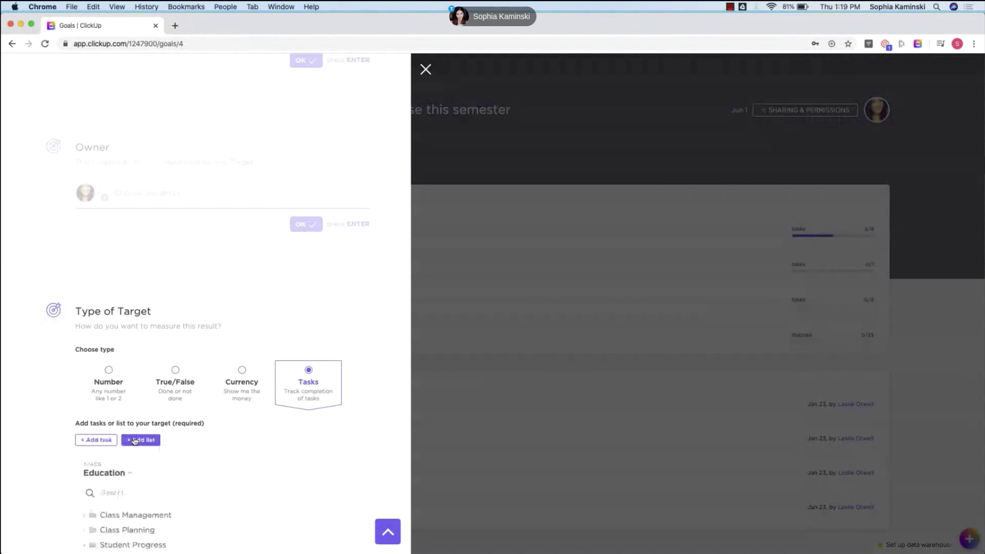
{"action": "scroll", "coordinate": [158, 468], "scroll_direction": "down", "scroll_amount": 1}
{"action": "scroll", "coordinate": [158, 467], "scroll_direction": "down", "scroll_amount": 4}
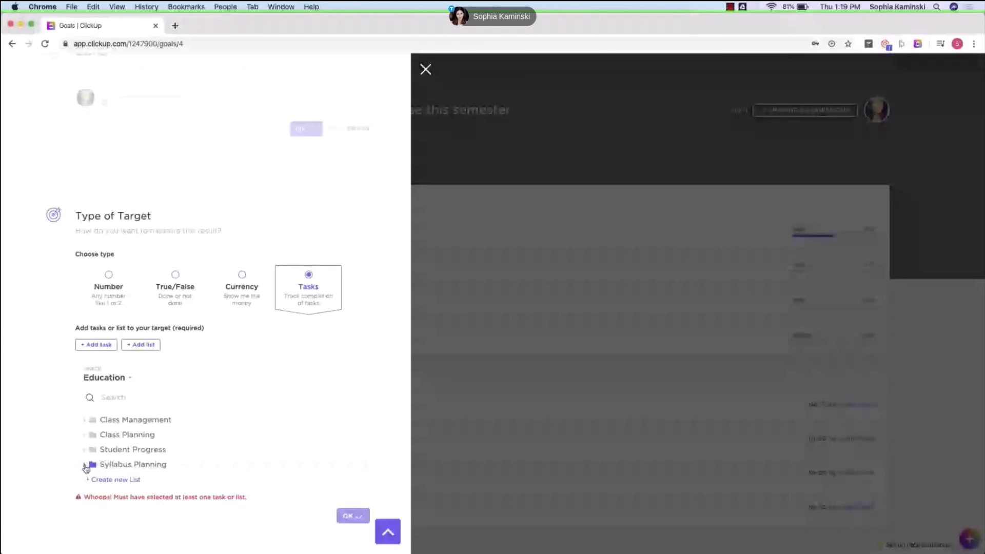
{"action": "left_click", "coordinate": [86, 466]}
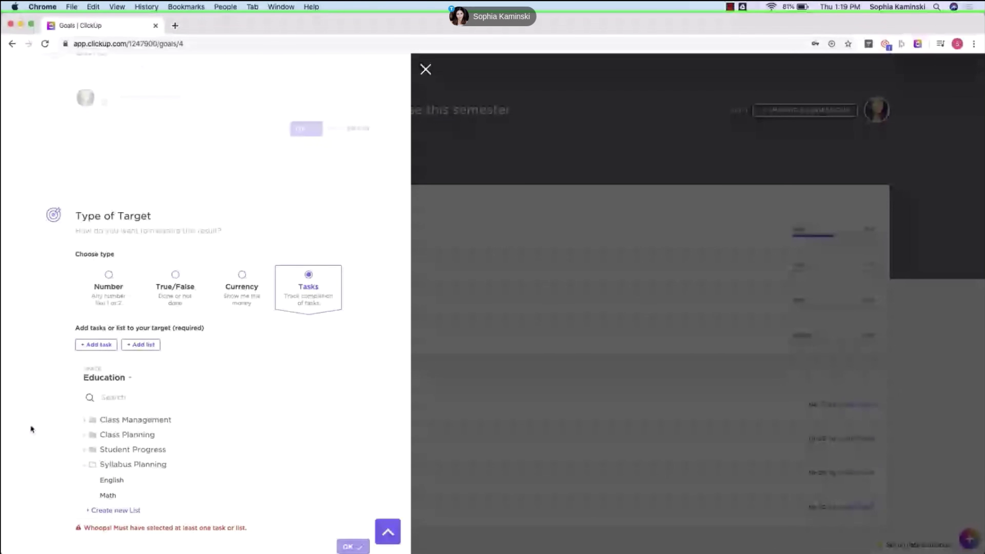
{"action": "key", "text": "Escape"}
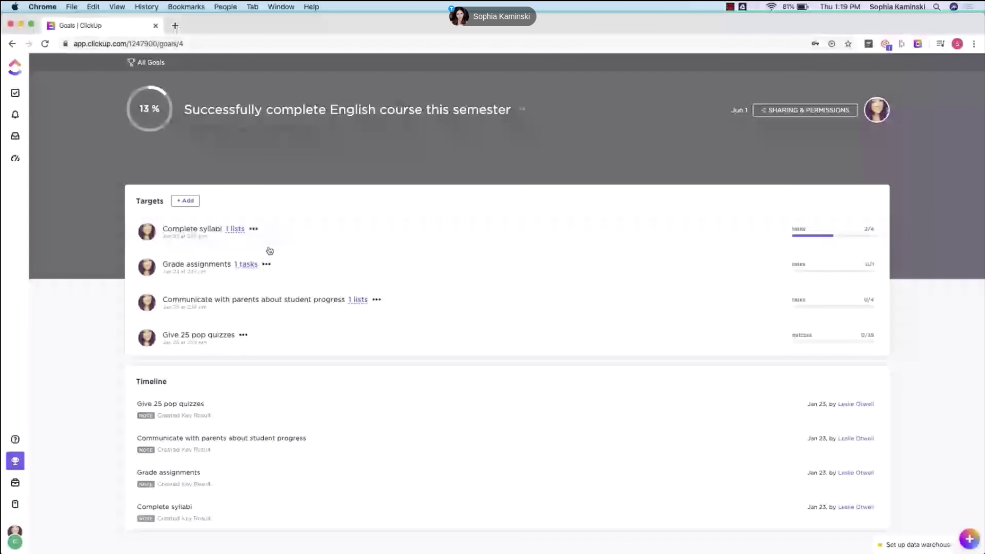
Step: Open the student task linked to the Grade assignments target and mark it complete
{"action": "left_click", "coordinate": [247, 266]}
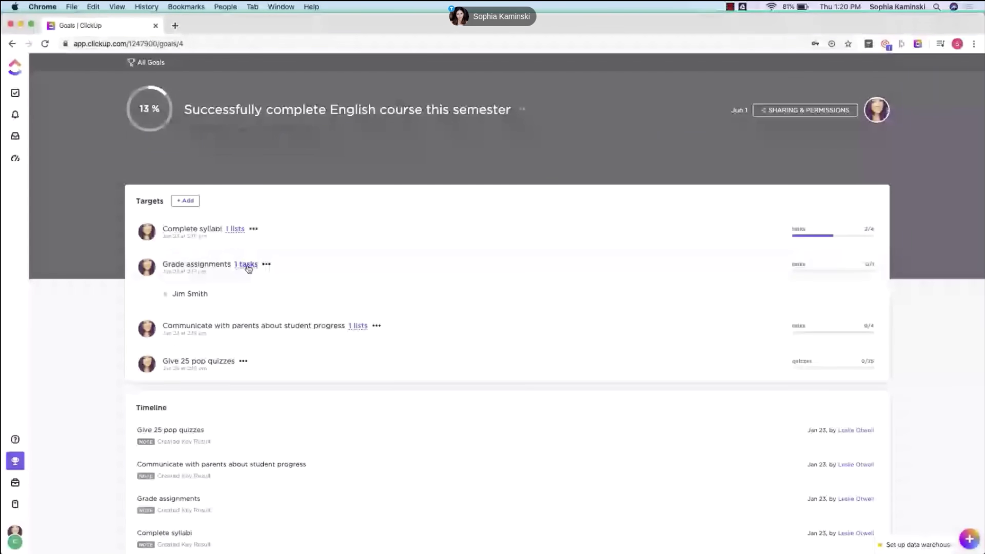
{"action": "left_click", "coordinate": [190, 296]}
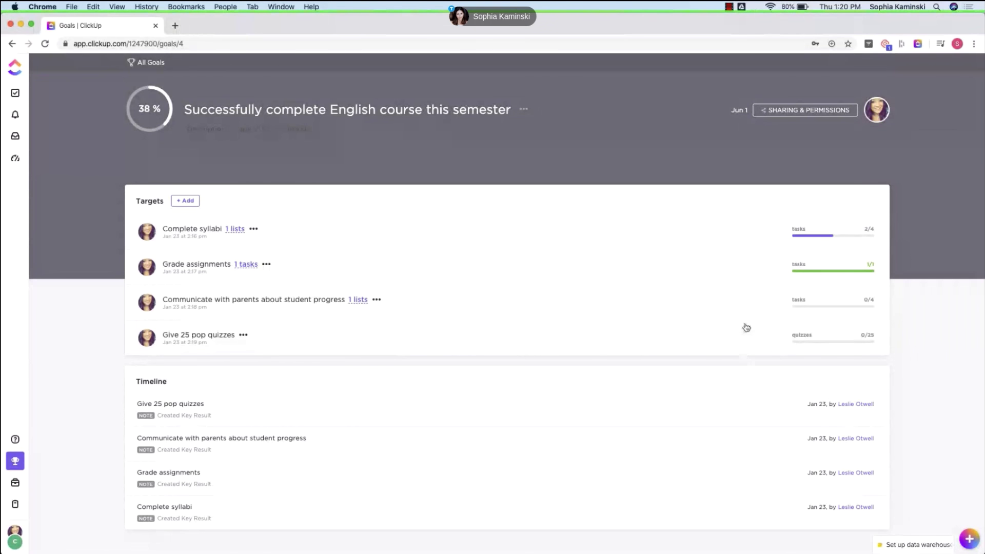
Step: View the ClickUp browser extension's bookmark form and its description field, and close the extension without saving
{"action": "left_click", "coordinate": [918, 45]}
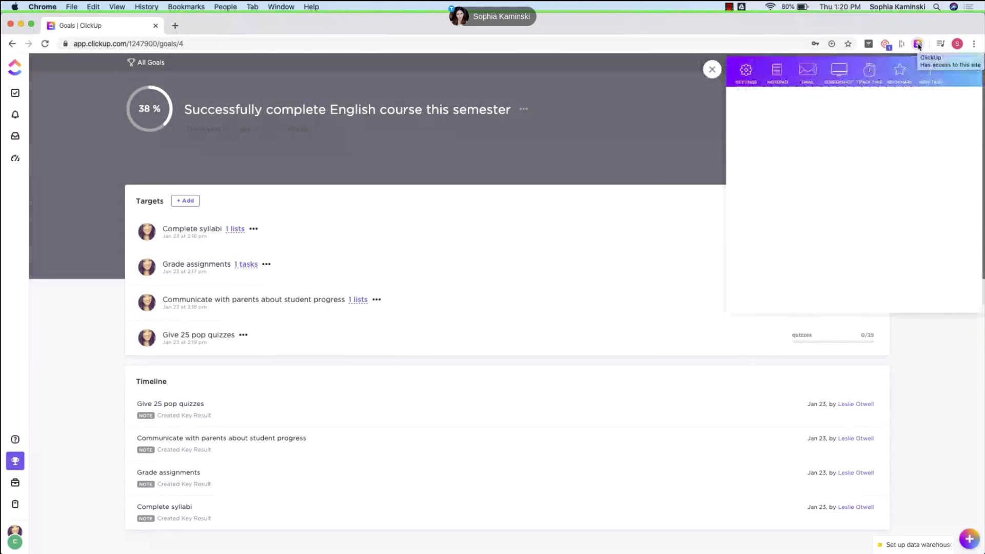
{"action": "left_click", "coordinate": [935, 72]}
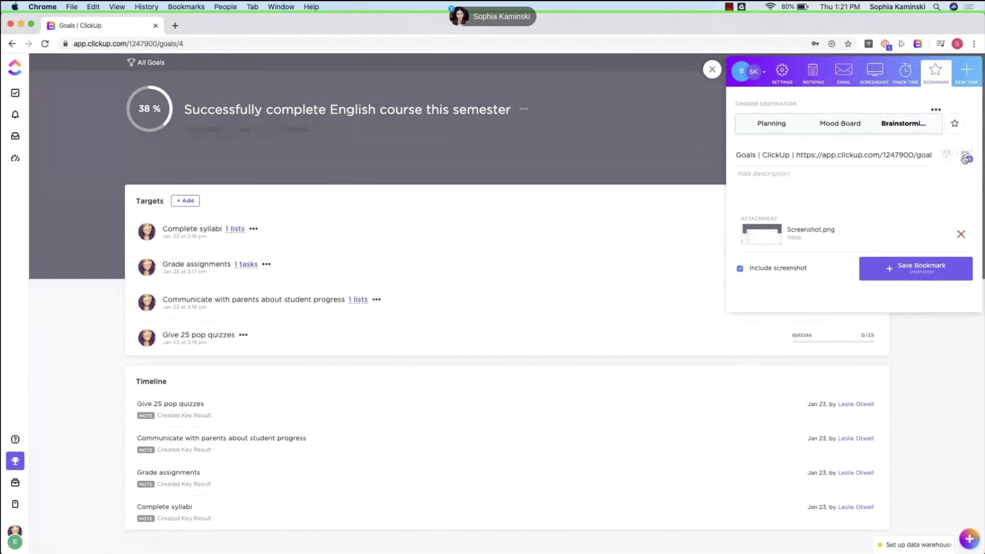
{"action": "left_click", "coordinate": [804, 188]}
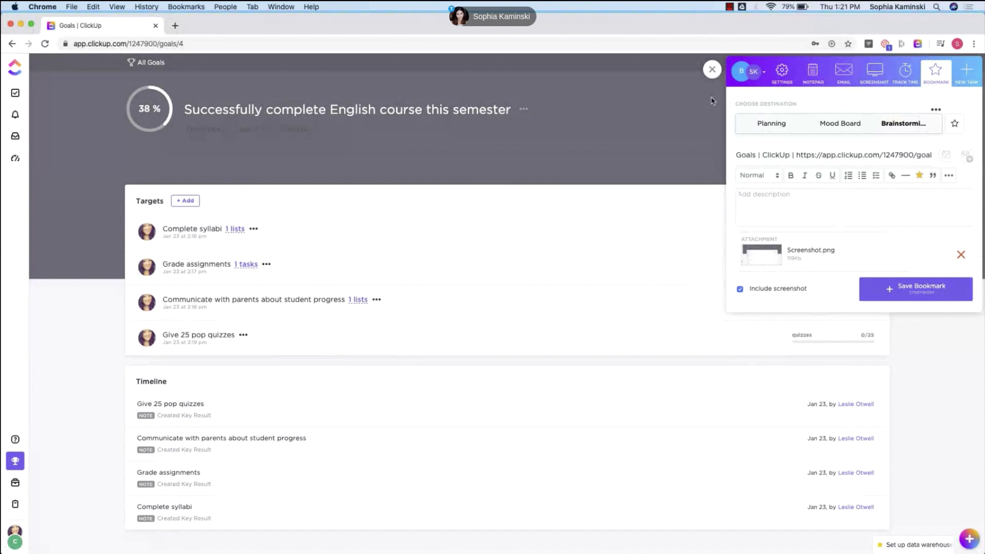
{"action": "left_click", "coordinate": [712, 69]}
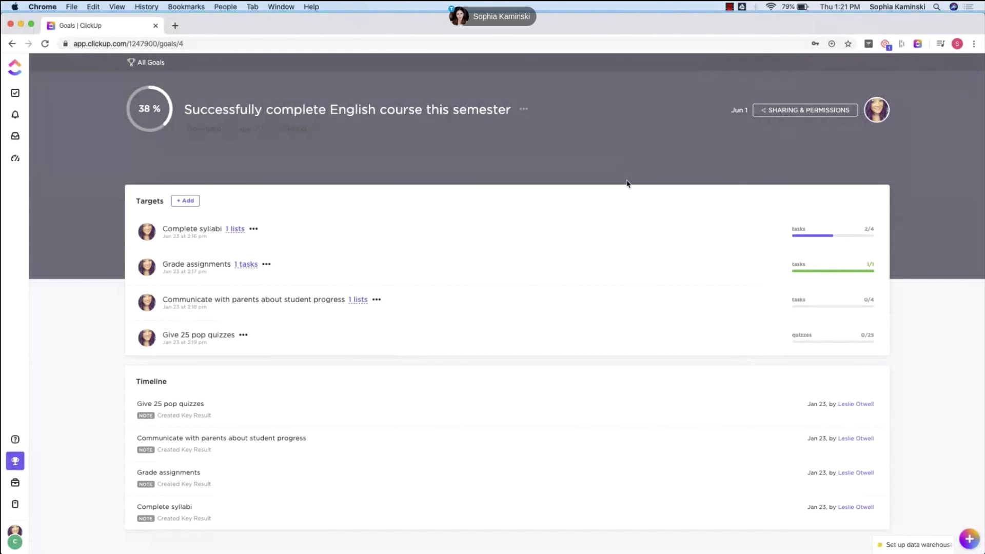
Step: Open the Education Space Progress dashboard and examine the student active task workload and one student's completed tasks
{"action": "left_click", "coordinate": [15, 159]}
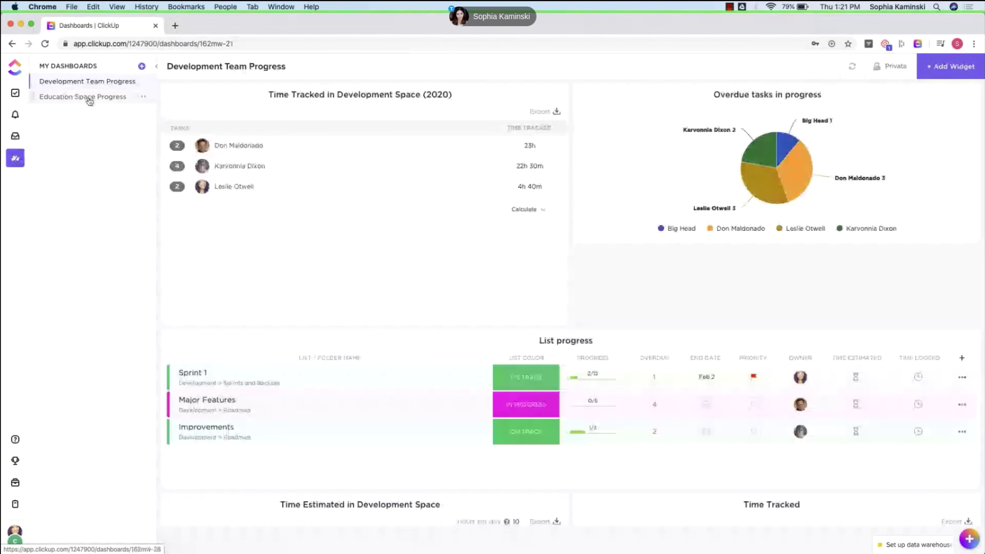
{"action": "left_click", "coordinate": [87, 97]}
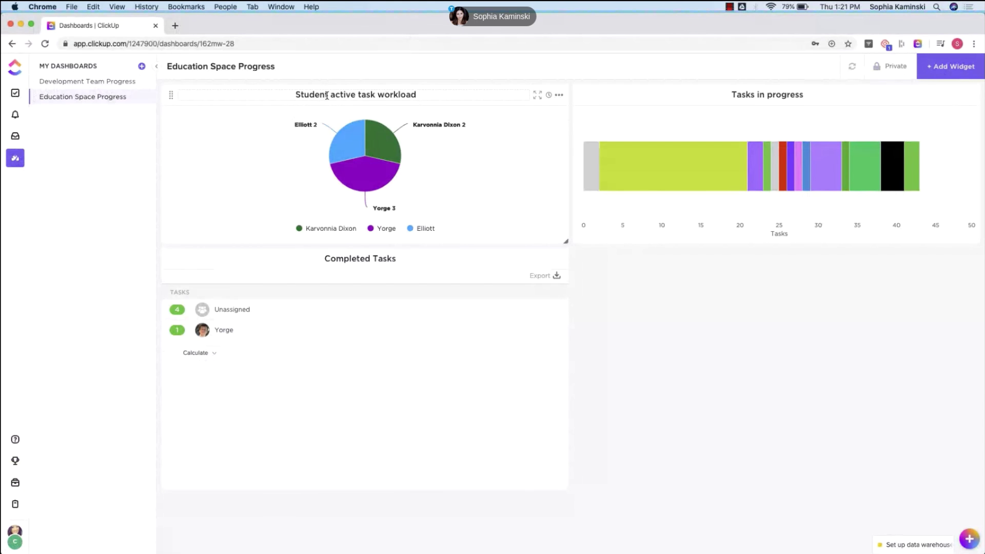
{"action": "mouse_move", "coordinate": [357, 134]}
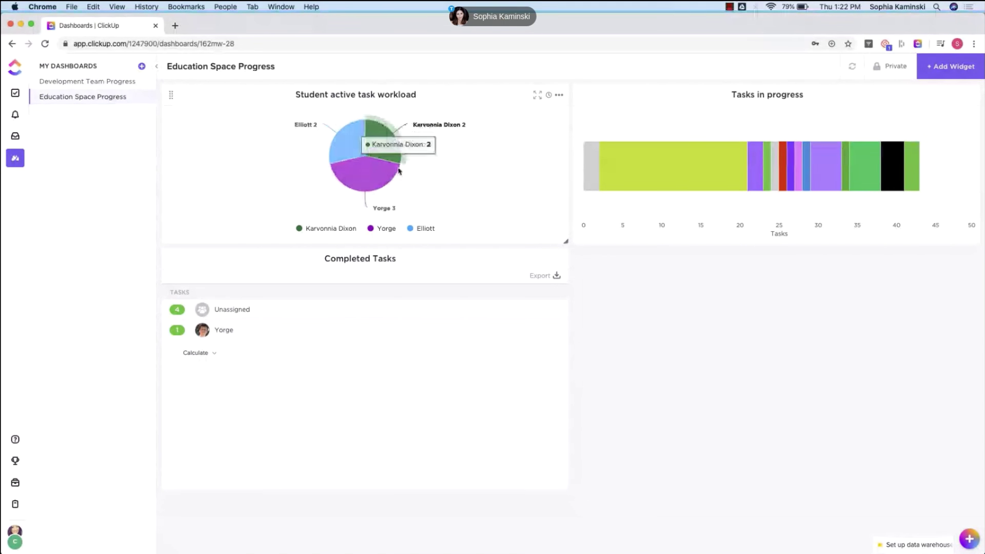
{"action": "mouse_move", "coordinate": [386, 182]}
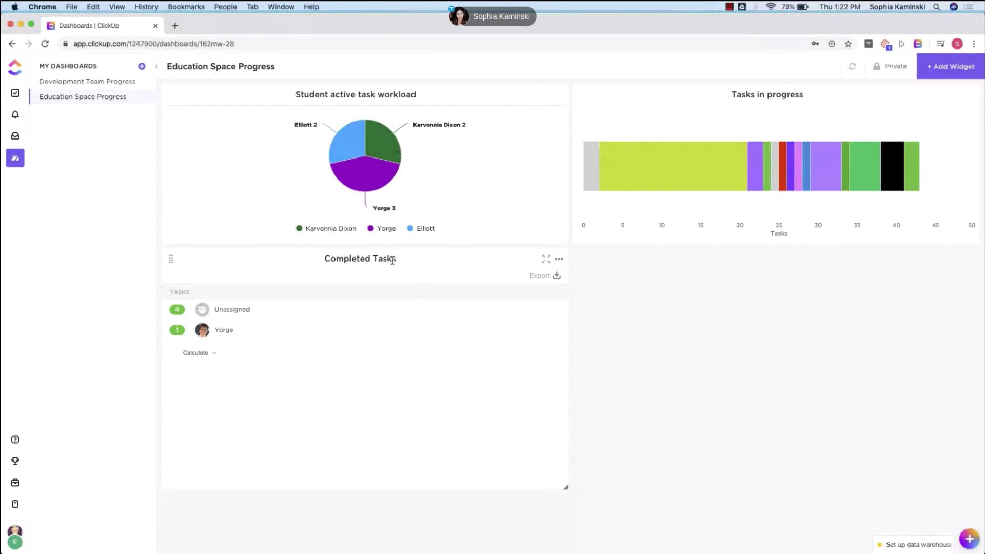
{"action": "left_click", "coordinate": [225, 331]}
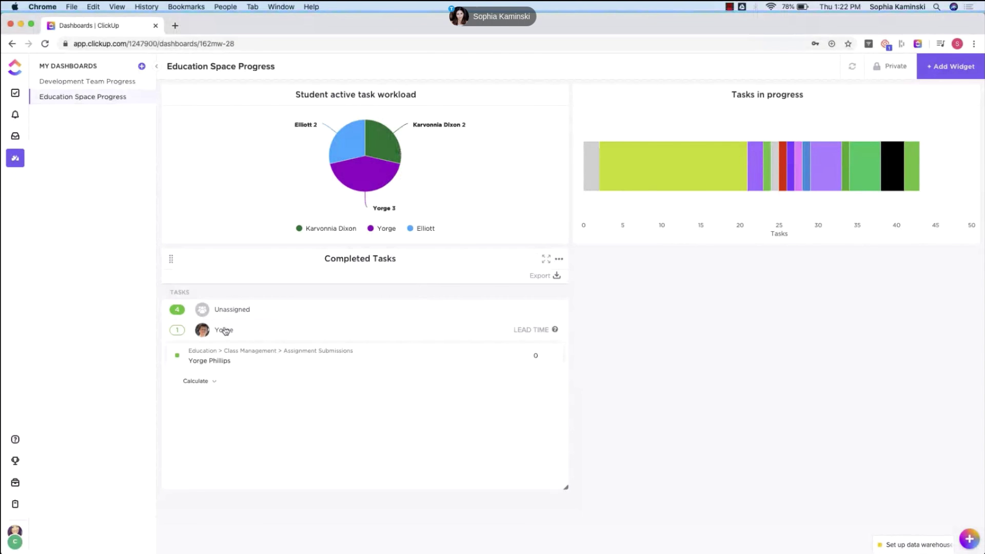
{"action": "left_click", "coordinate": [224, 331]}
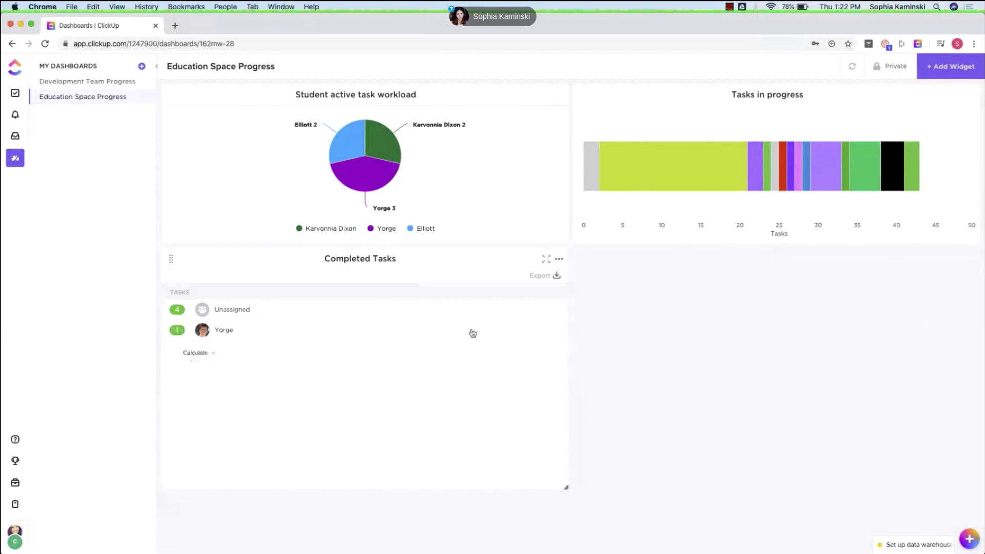
Step: Examine the number of tasks per status in the dashboard's Tasks in progress chart
{"action": "mouse_move", "coordinate": [608, 183]}
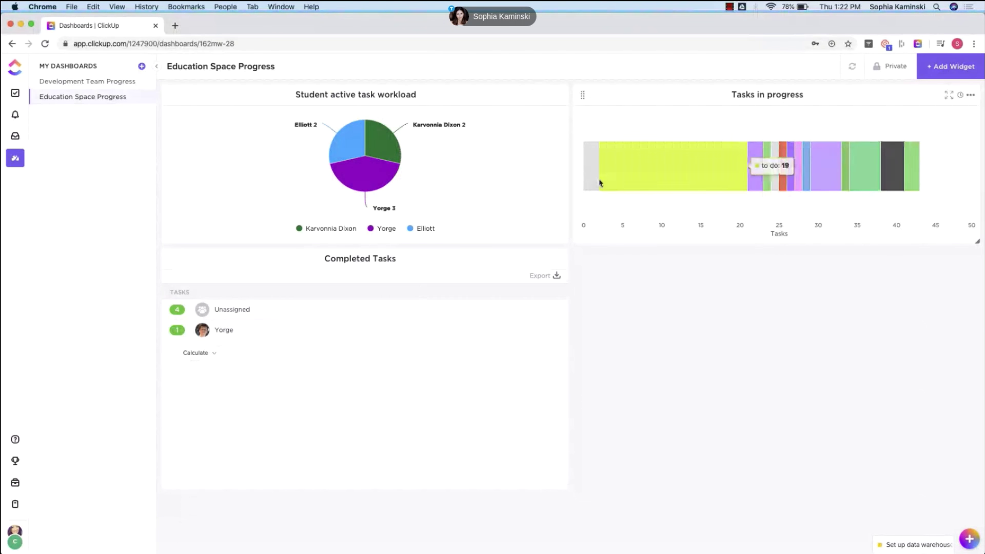
{"action": "mouse_move", "coordinate": [670, 189]}
{"action": "mouse_move", "coordinate": [814, 192]}
{"action": "mouse_move", "coordinate": [757, 184]}
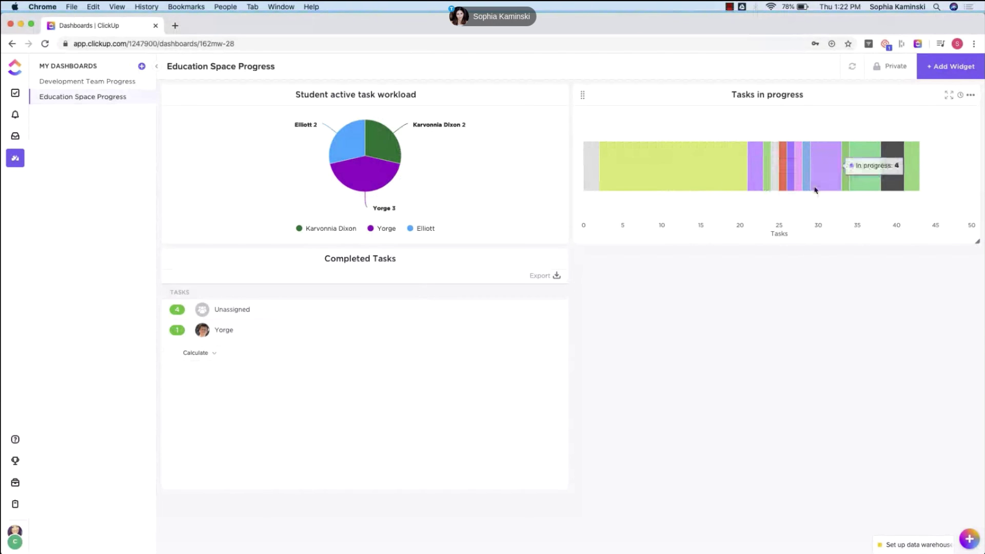
{"action": "mouse_move", "coordinate": [879, 181]}
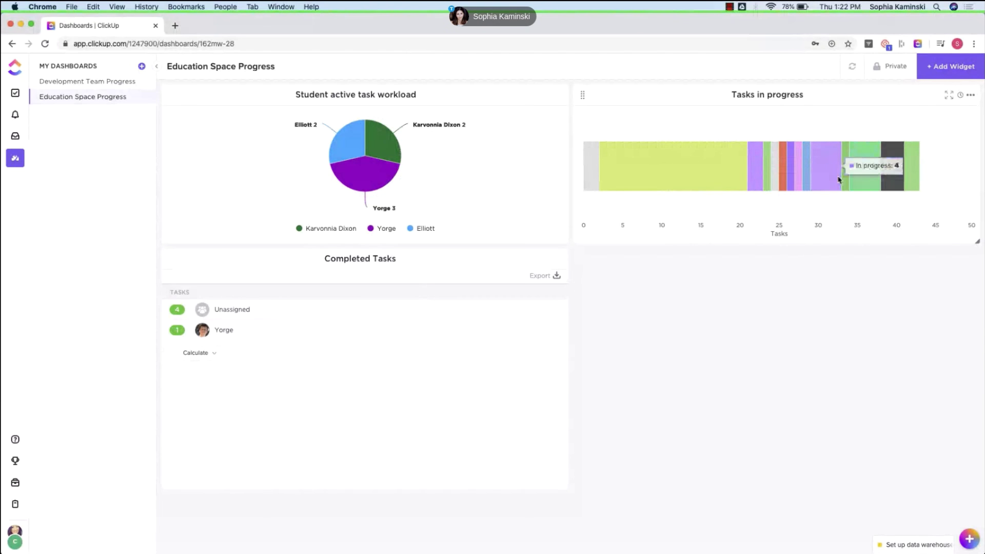
Step: Browse the Sprints, Statuses and Tables widgets available for the dashboard without adding one
{"action": "left_click", "coordinate": [952, 71]}
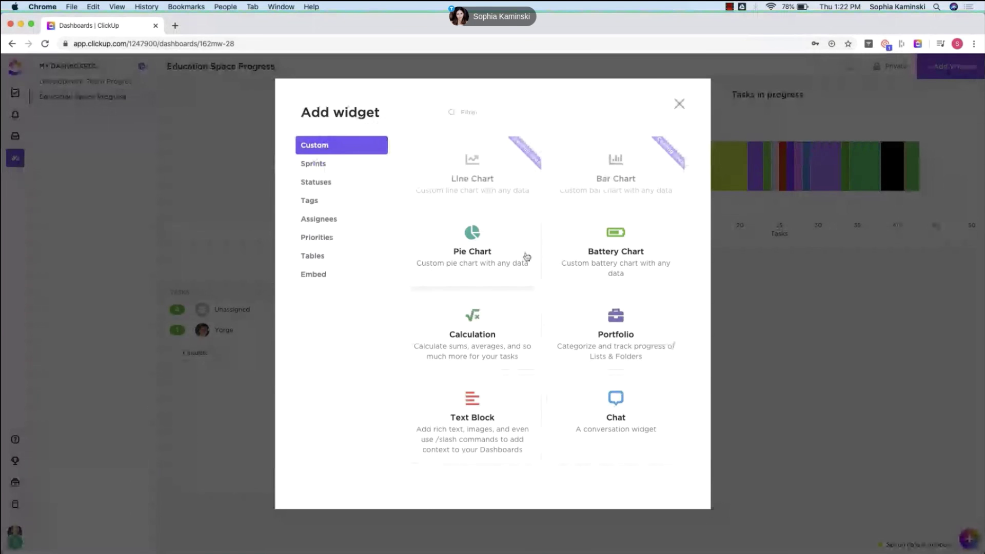
{"action": "left_click", "coordinate": [322, 165]}
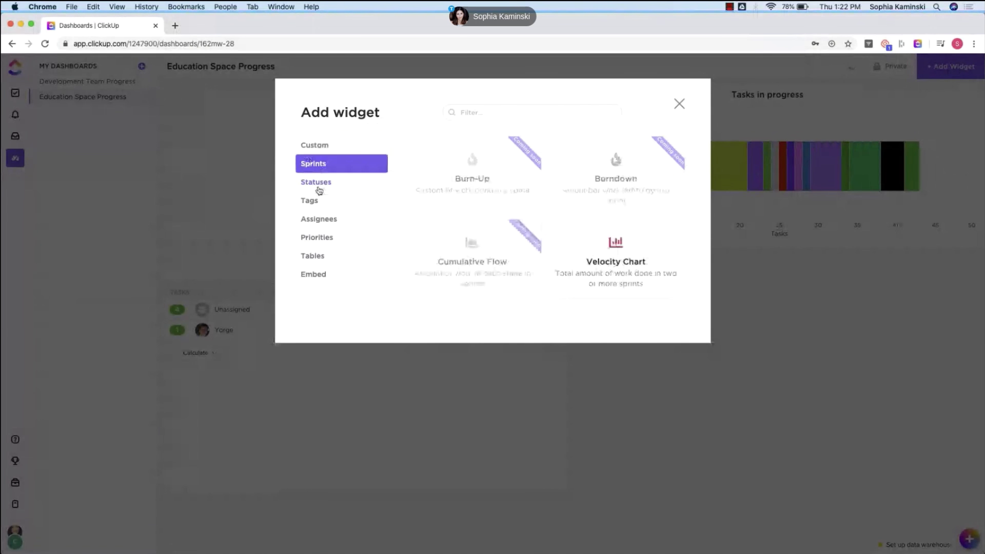
{"action": "left_click", "coordinate": [318, 188]}
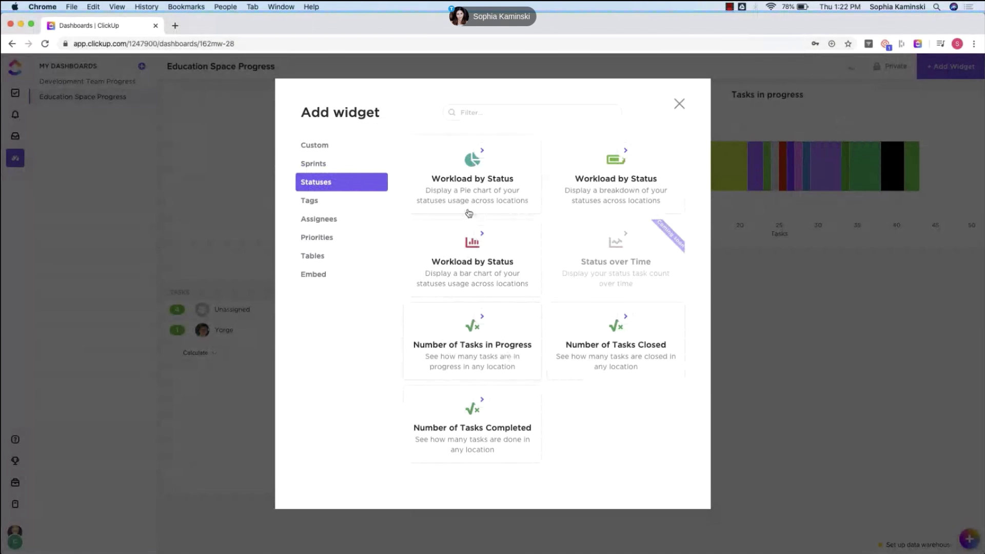
{"action": "left_click", "coordinate": [308, 257]}
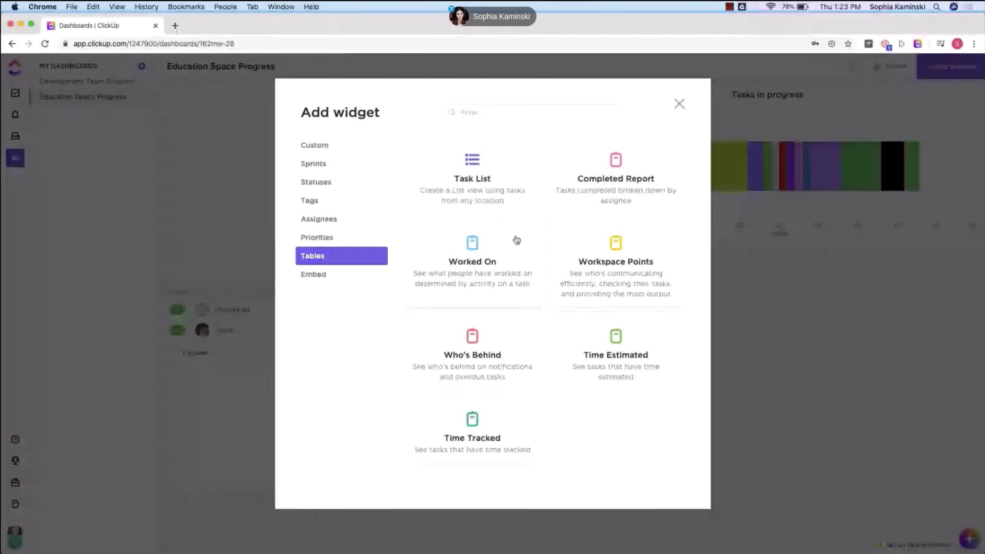
{"action": "left_click", "coordinate": [679, 103]}
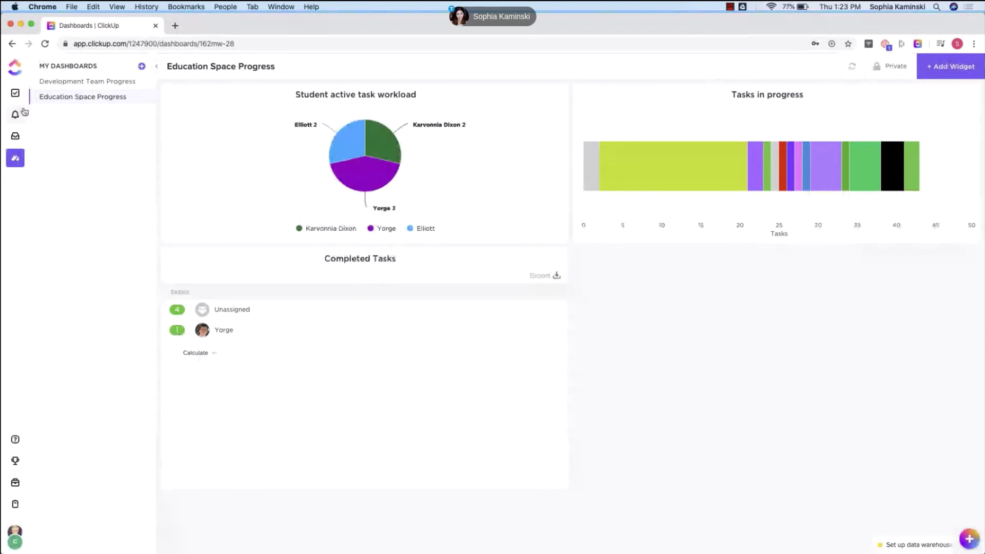
Step: In the Class Management folder's Calendar view, unschedule the student task on February 6 and reschedule it to February 12, 2020
{"action": "left_click", "coordinate": [16, 93]}
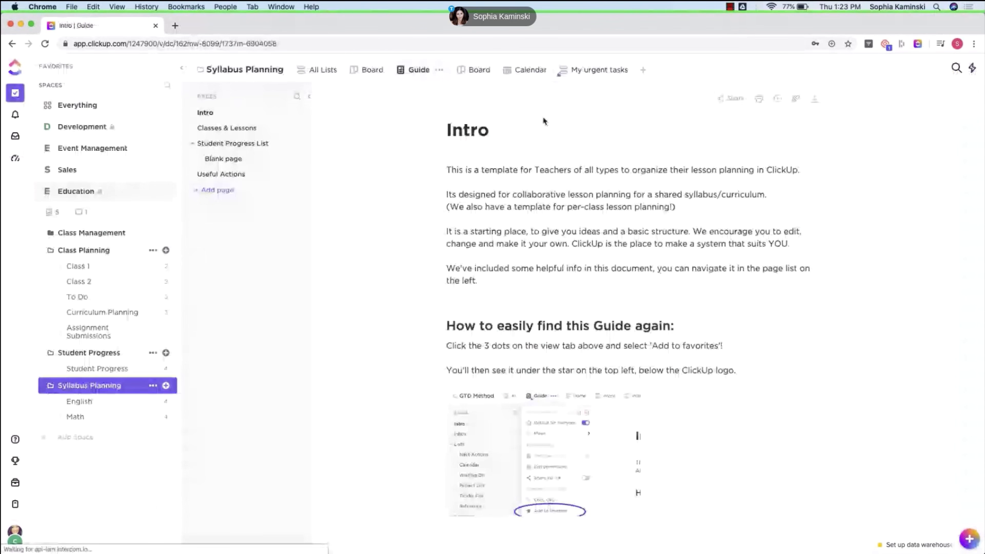
{"action": "left_click", "coordinate": [132, 233]}
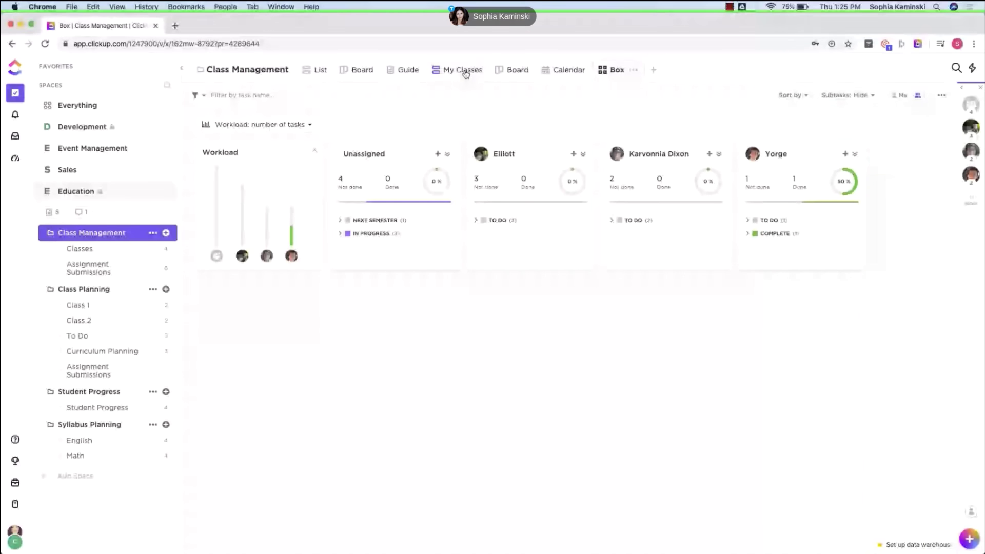
{"action": "left_click", "coordinate": [555, 77]}
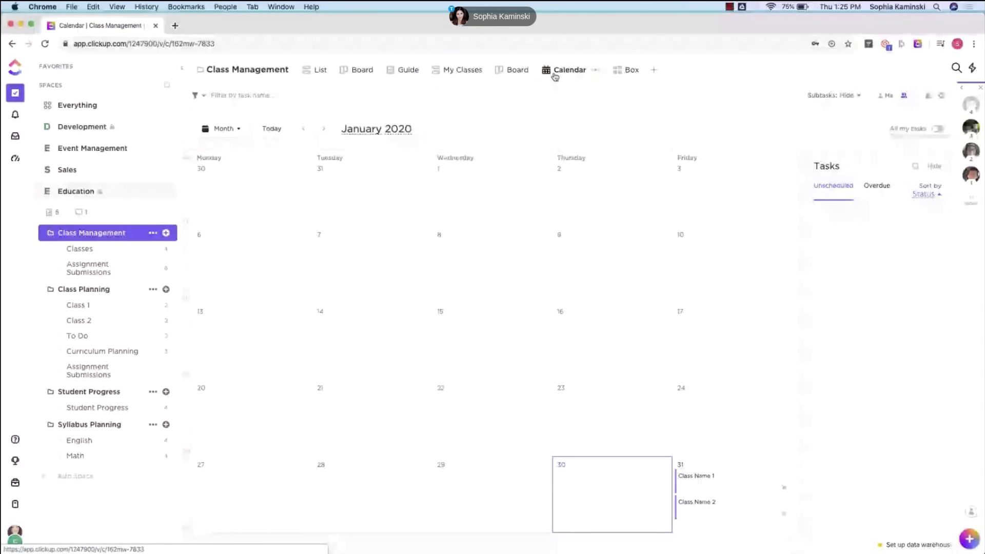
{"action": "scroll", "coordinate": [563, 292], "scroll_direction": "down", "scroll_amount": 3}
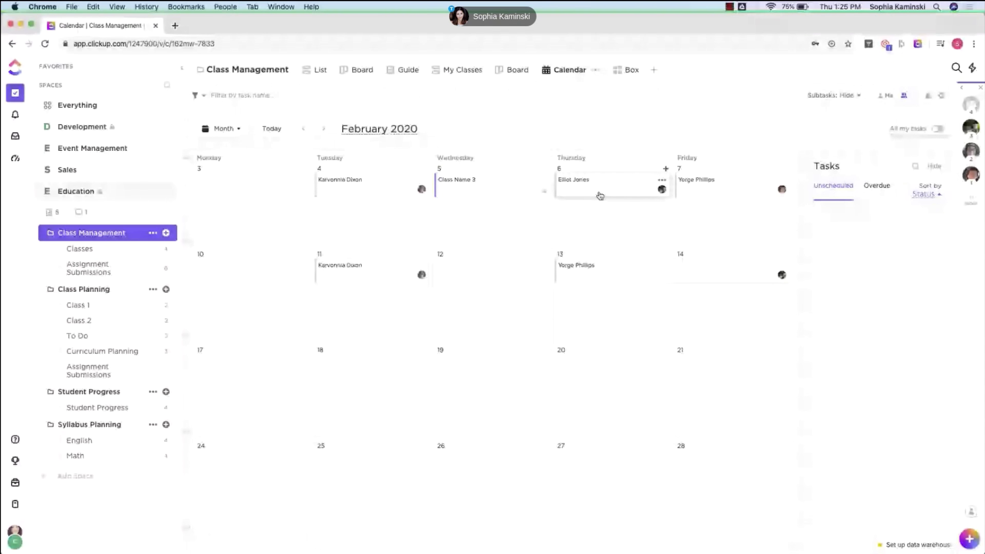
{"action": "left_click_drag", "start_coordinate": [600, 196], "coordinate": [881, 232]}
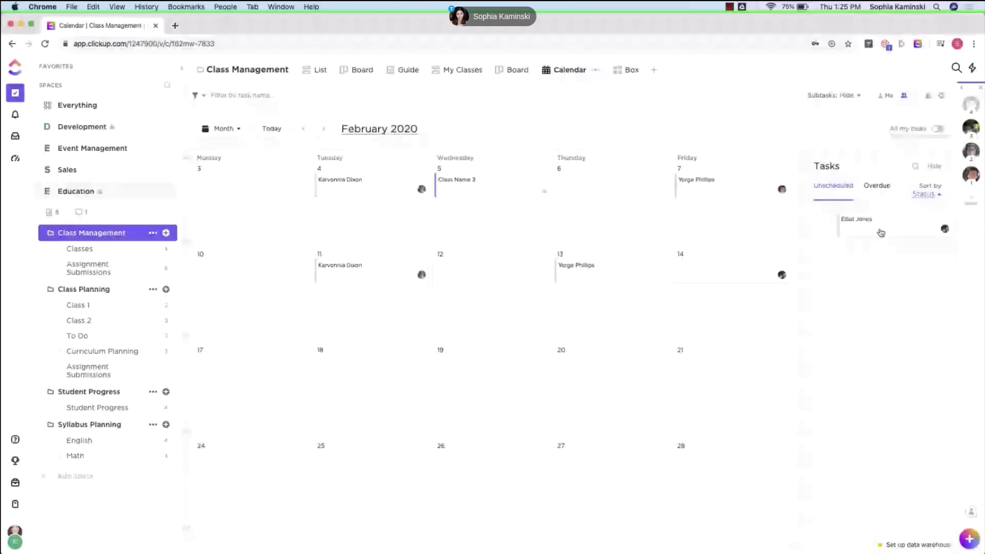
{"action": "left_click_drag", "start_coordinate": [880, 233], "coordinate": [518, 301]}
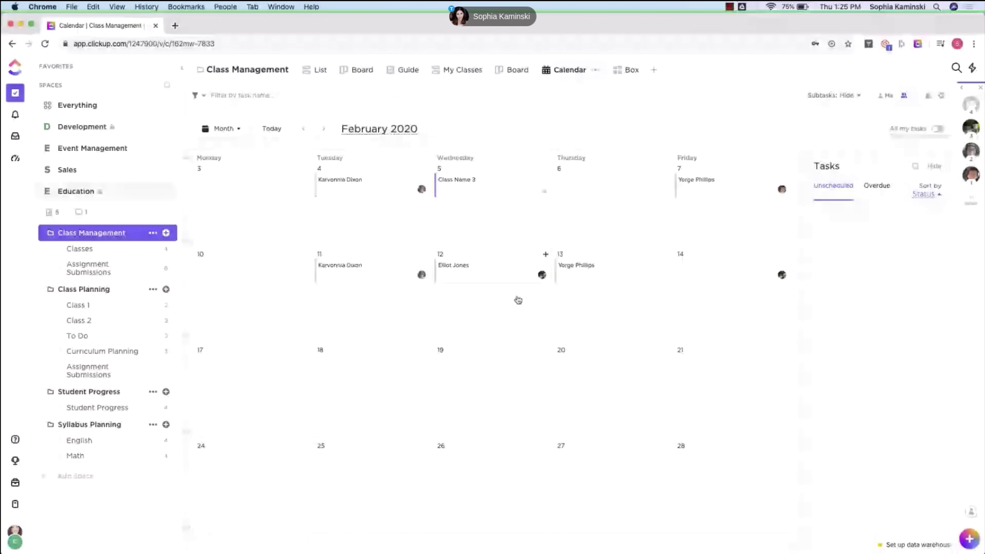
Step: Show subtasks as separate tasks in the Class Management folder's Calendar view
{"action": "left_click", "coordinate": [844, 96]}
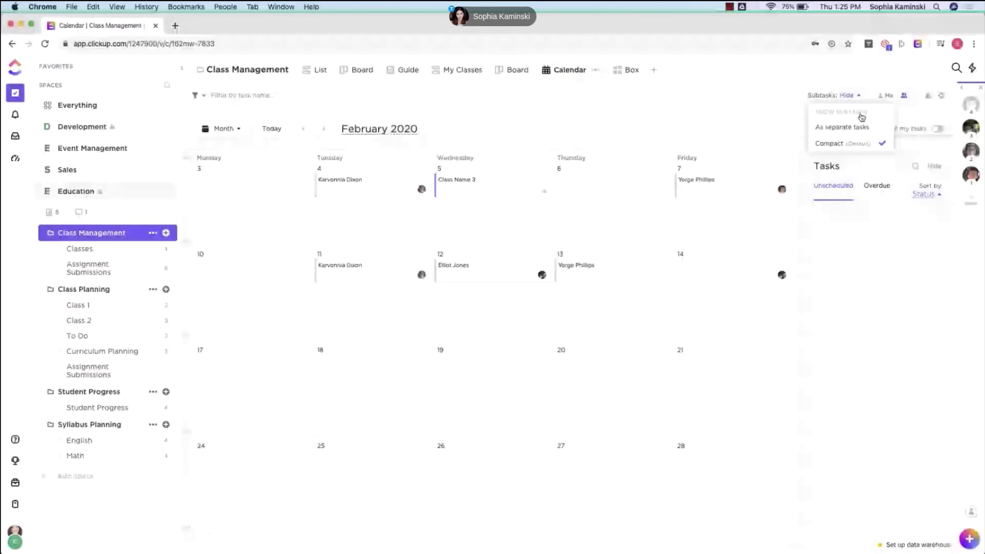
{"action": "left_click", "coordinate": [845, 127]}
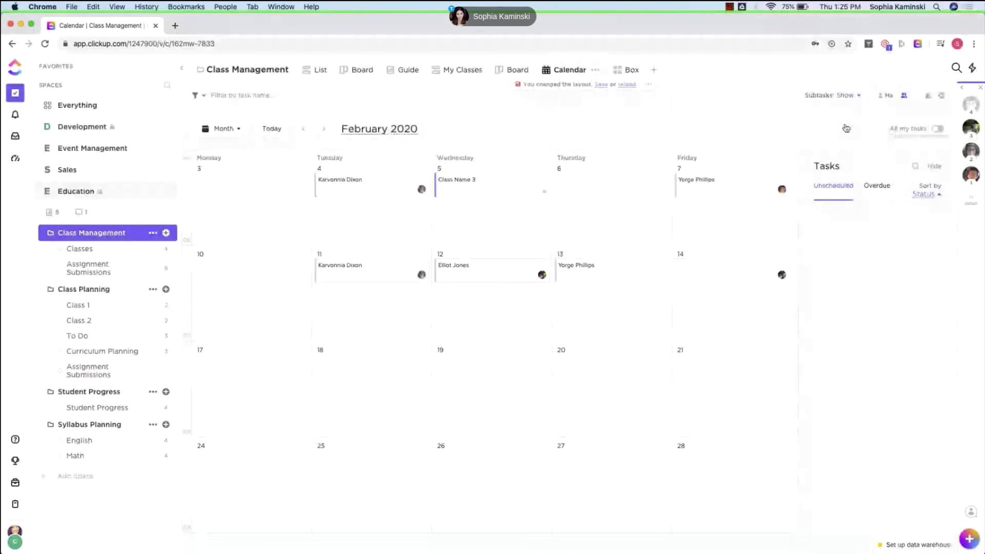
{"action": "left_click", "coordinate": [847, 97]}
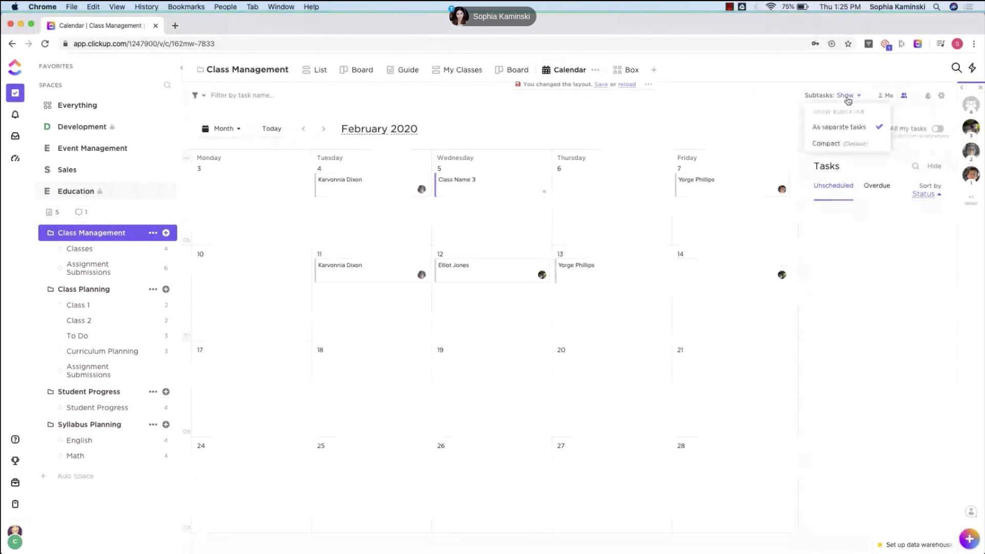
{"action": "left_click", "coordinate": [763, 118]}
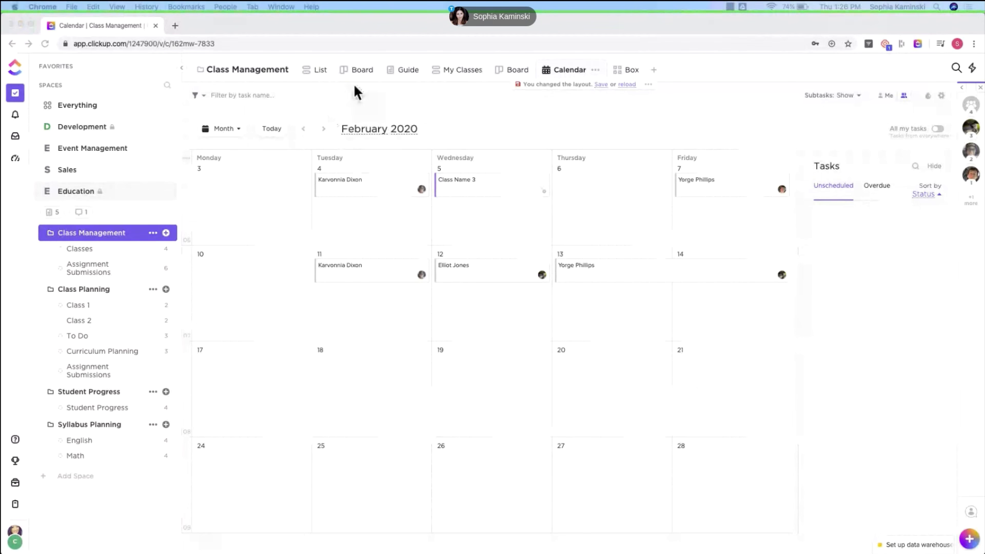
Step: In the folder's List view, close the Grade 10 Math assignment submission due Feb 11 and show closed tasks
{"action": "left_click", "coordinate": [319, 69]}
{"action": "left_click", "coordinate": [319, 70]}
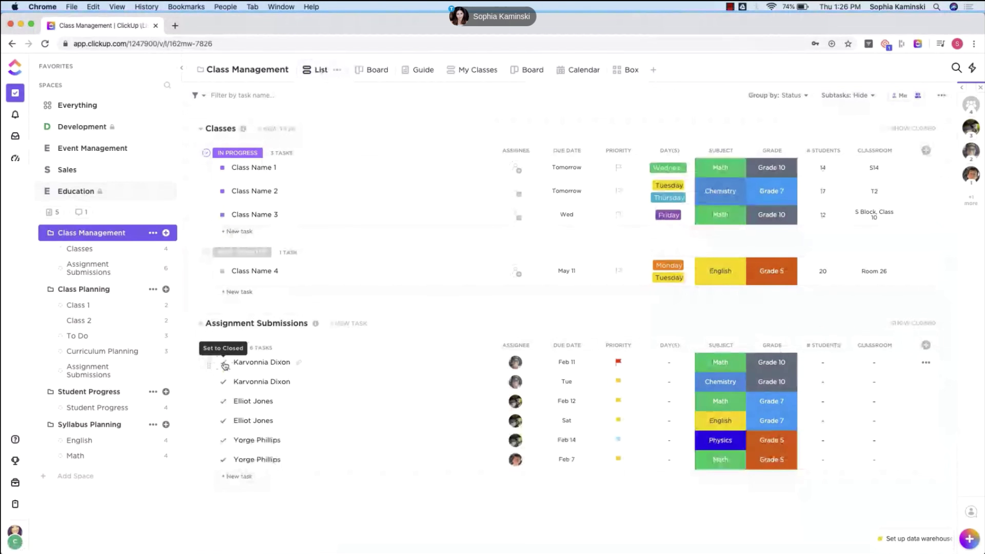
{"action": "left_click", "coordinate": [225, 365]}
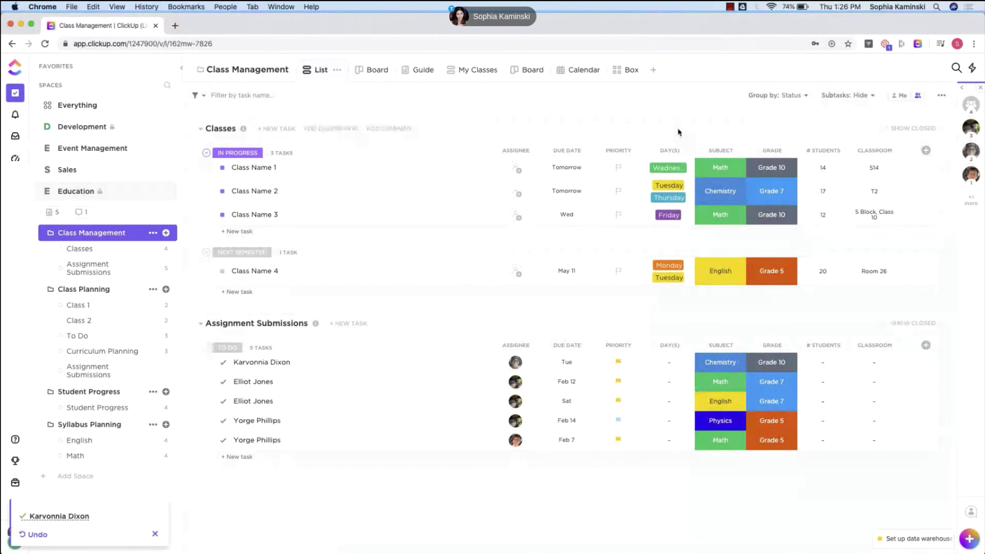
{"action": "left_click", "coordinate": [899, 129]}
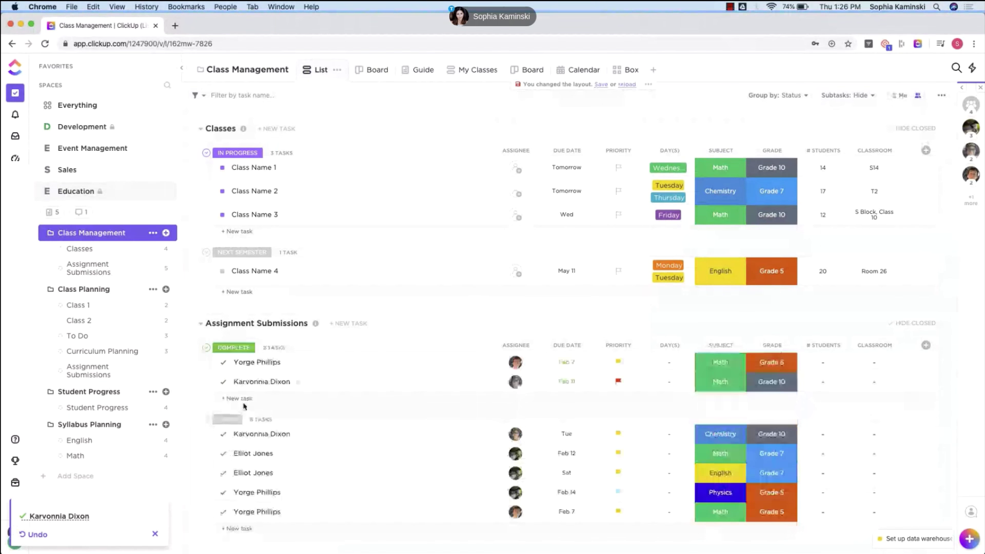
Step: Start a Status filter on the list and expand the closed statuses without selecting one
{"action": "left_click", "coordinate": [198, 96]}
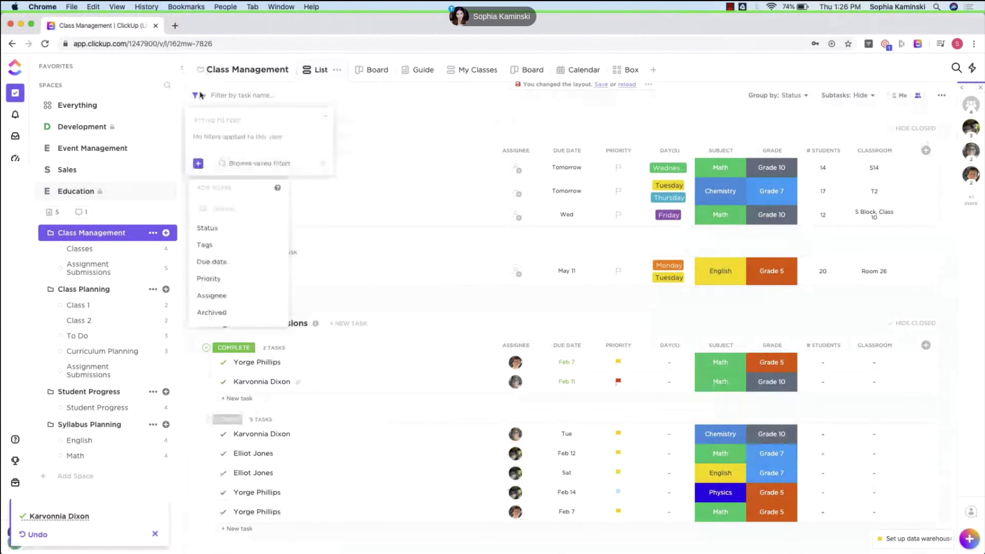
{"action": "left_click", "coordinate": [207, 228]}
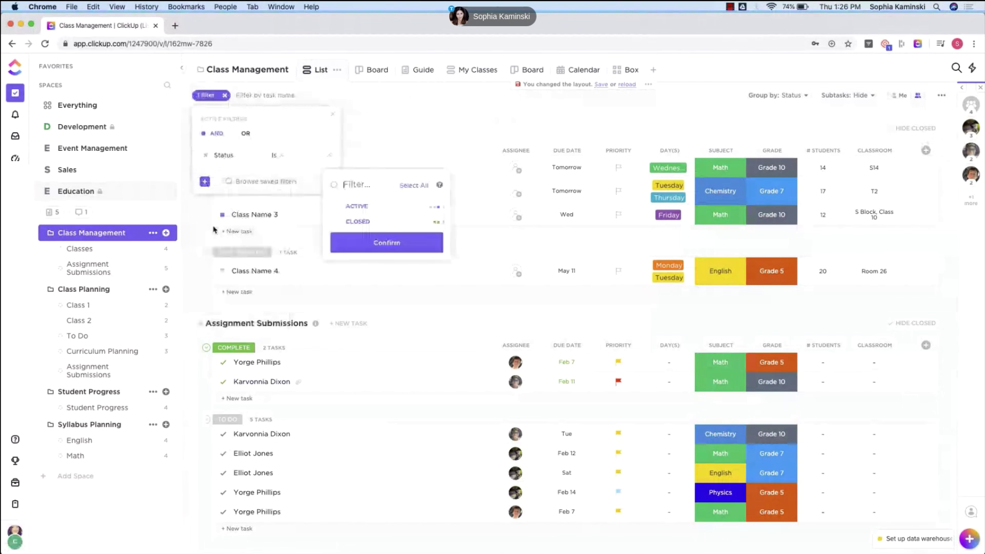
{"action": "left_click", "coordinate": [442, 224]}
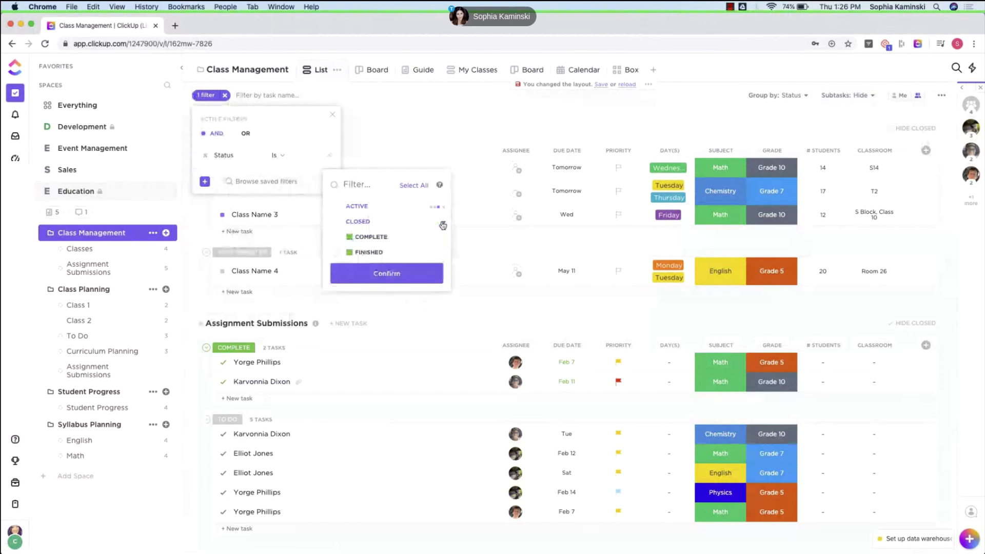
{"action": "left_click", "coordinate": [332, 114]}
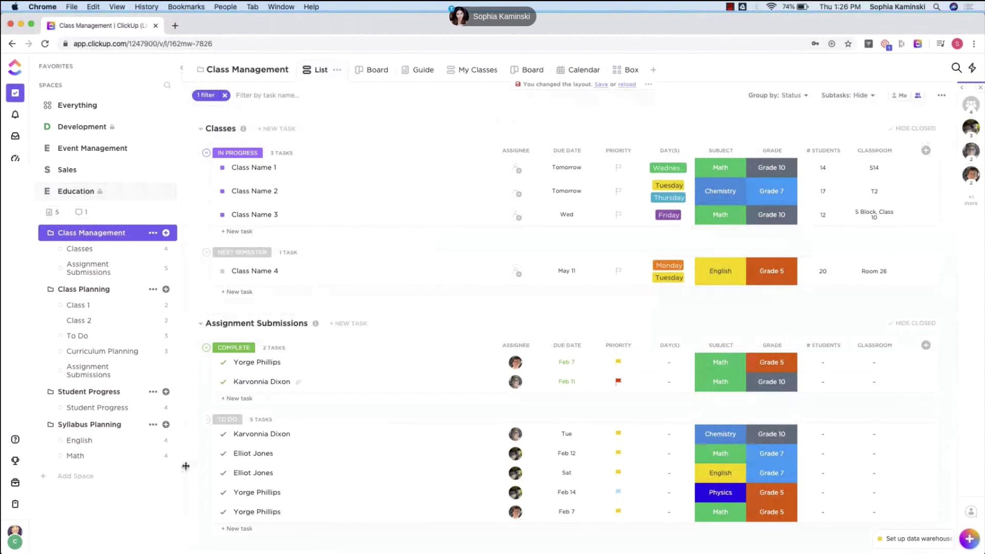
Step: Set both completed tasks in the Assignment Submissions list back to To Do
{"action": "left_click", "coordinate": [223, 382]}
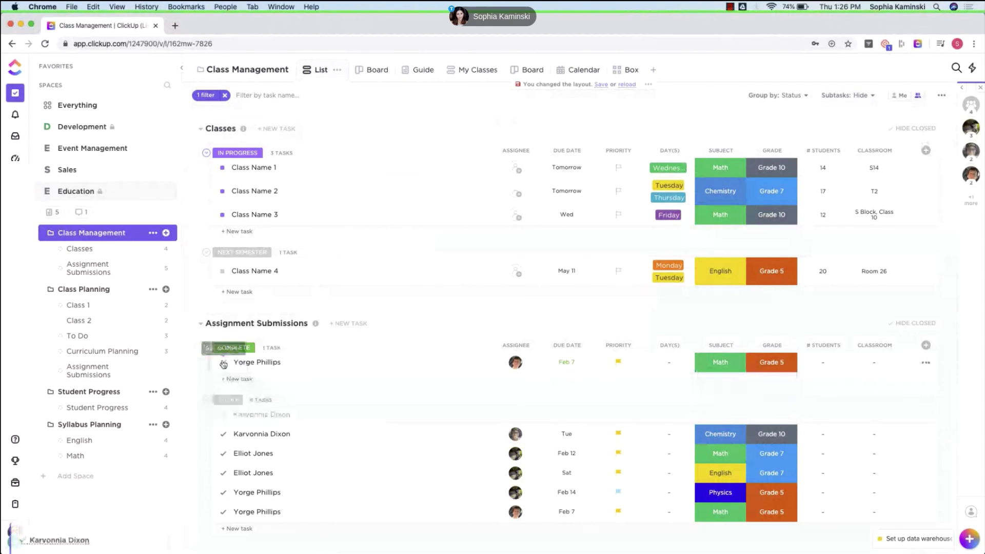
{"action": "left_click", "coordinate": [226, 364]}
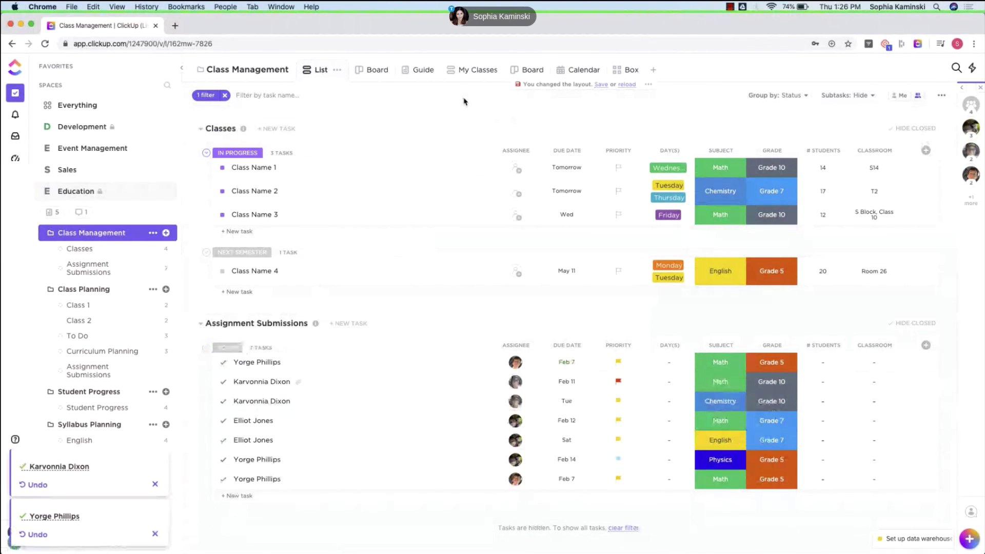
Step: Examine the status choices for Class Name 1 and the list's subtask display options without changing them
{"action": "left_click", "coordinate": [222, 169]}
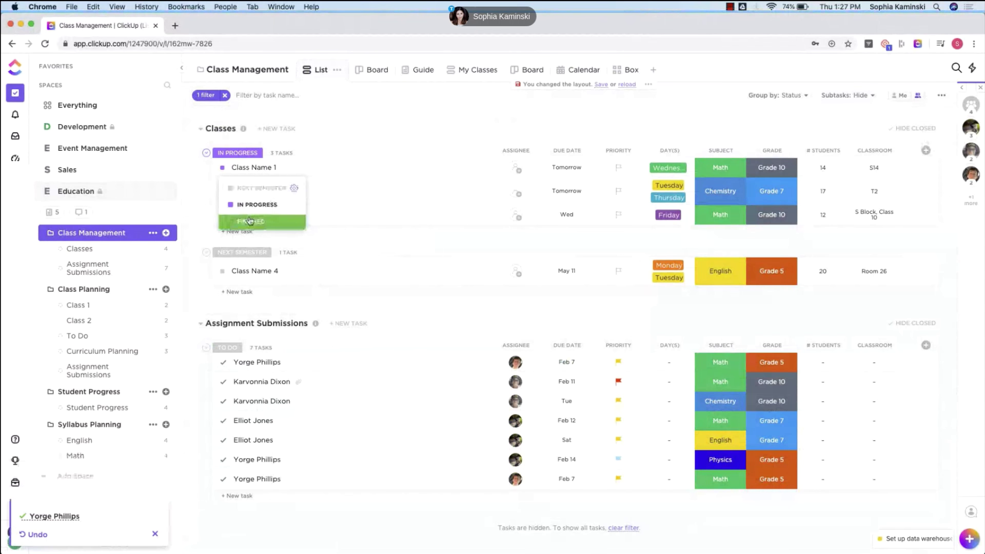
{"action": "left_click", "coordinate": [440, 115]}
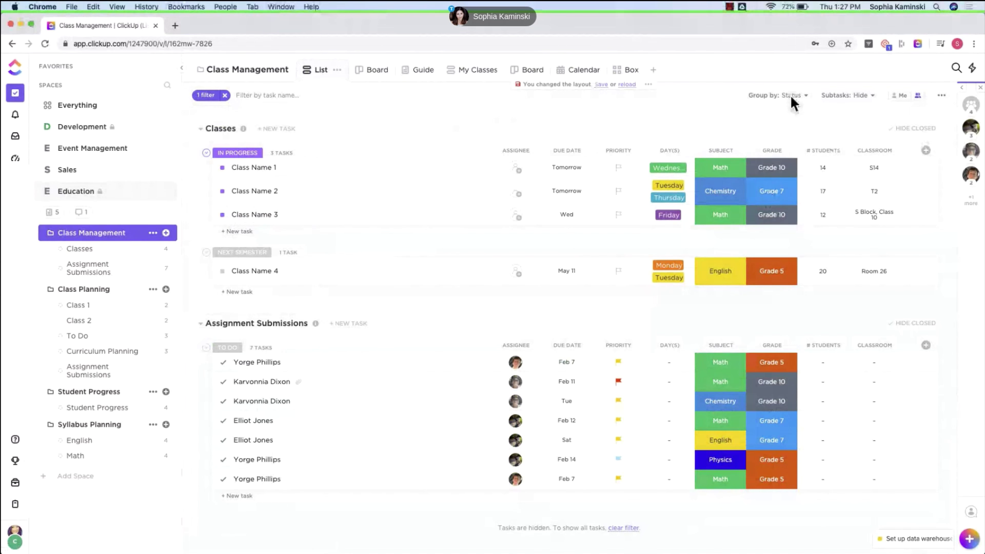
{"action": "left_click", "coordinate": [864, 97]}
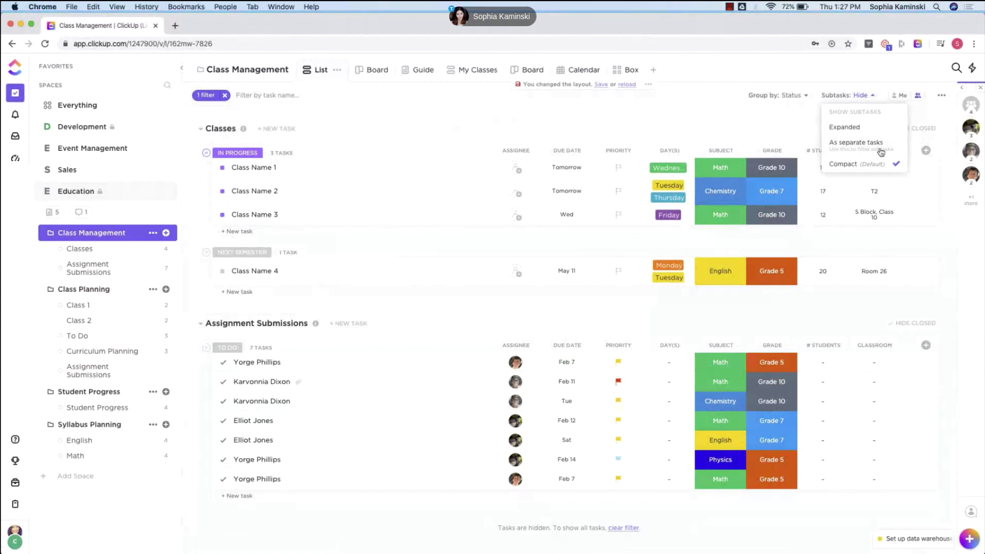
{"action": "left_click", "coordinate": [688, 106]}
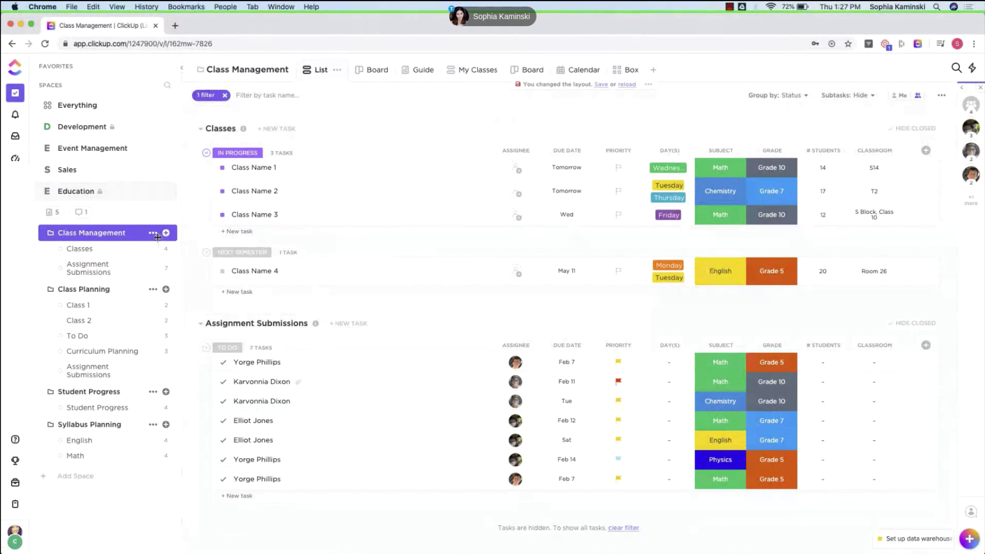
Step: Examine the custom status setup for the Assignment Submissions list, including the options of the To Do and Complete statuses, without saving
{"action": "left_click", "coordinate": [161, 269]}
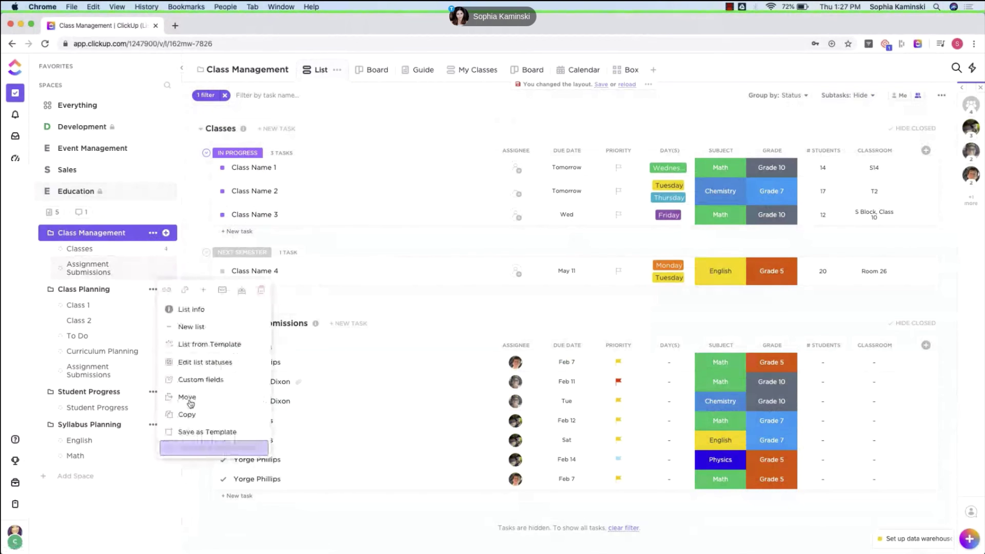
{"action": "left_click", "coordinate": [188, 362]}
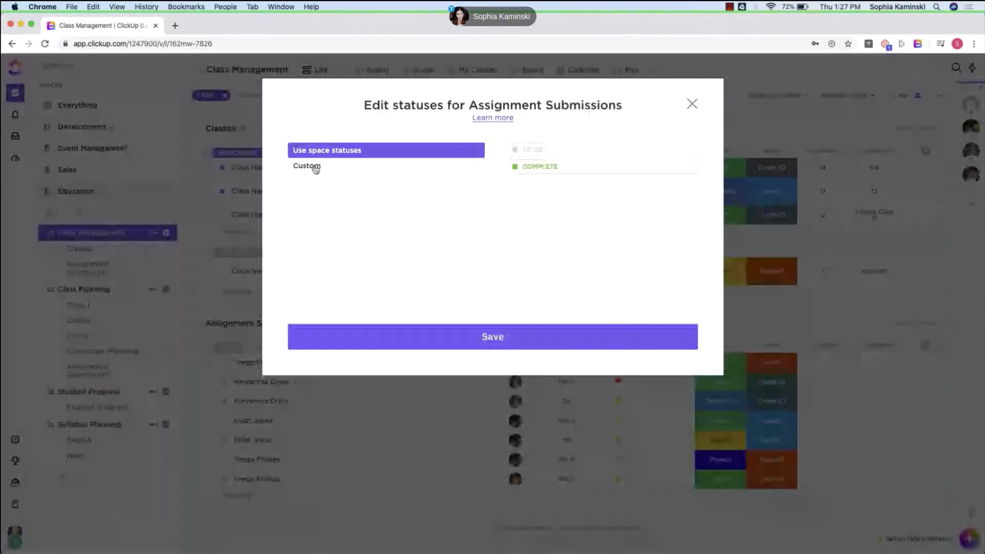
{"action": "left_click", "coordinate": [318, 165]}
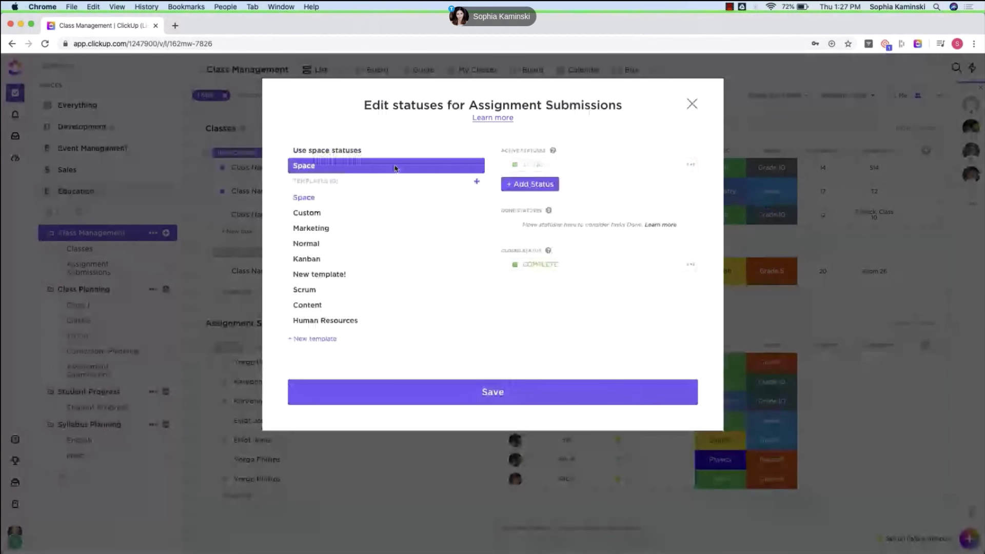
{"action": "left_click", "coordinate": [691, 165]}
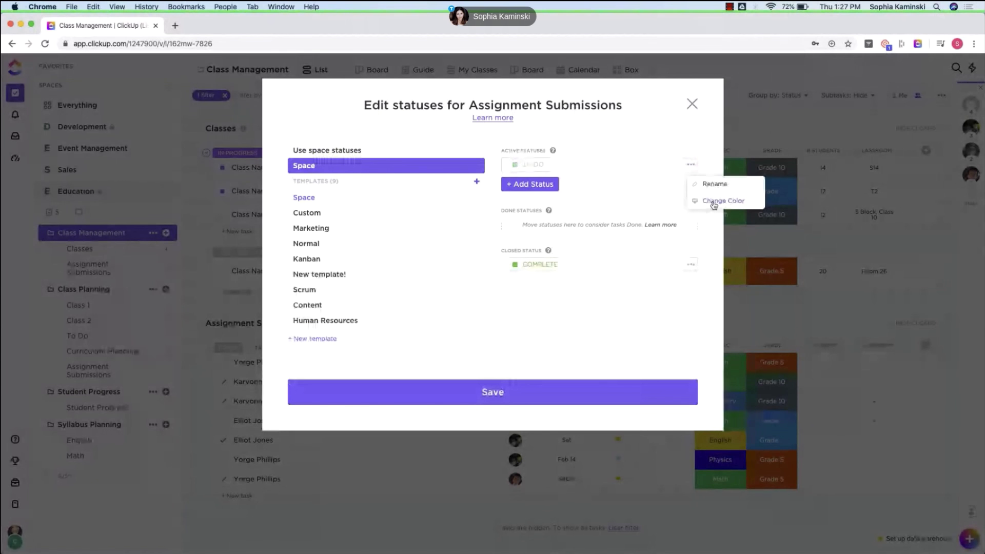
{"action": "left_click", "coordinate": [690, 265]}
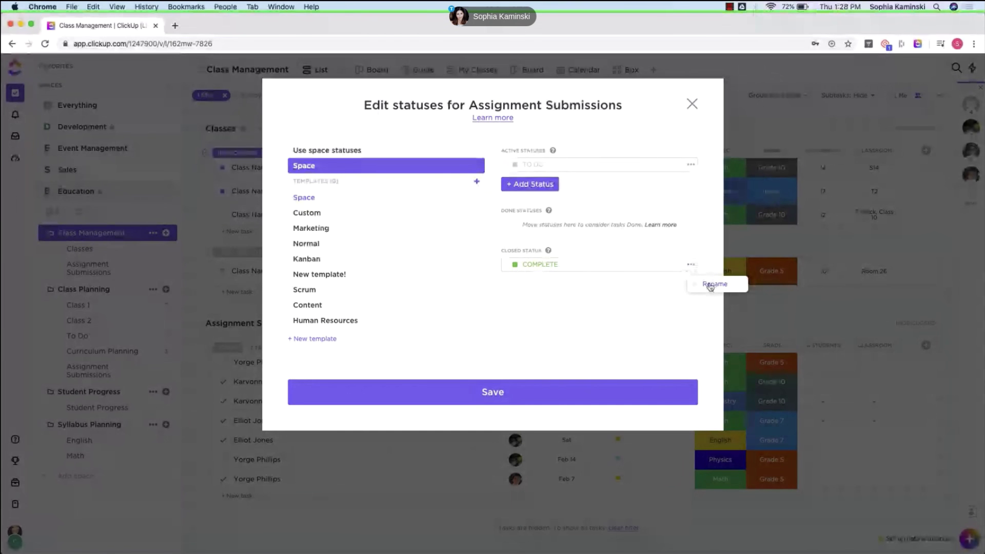
{"action": "left_click", "coordinate": [570, 320]}
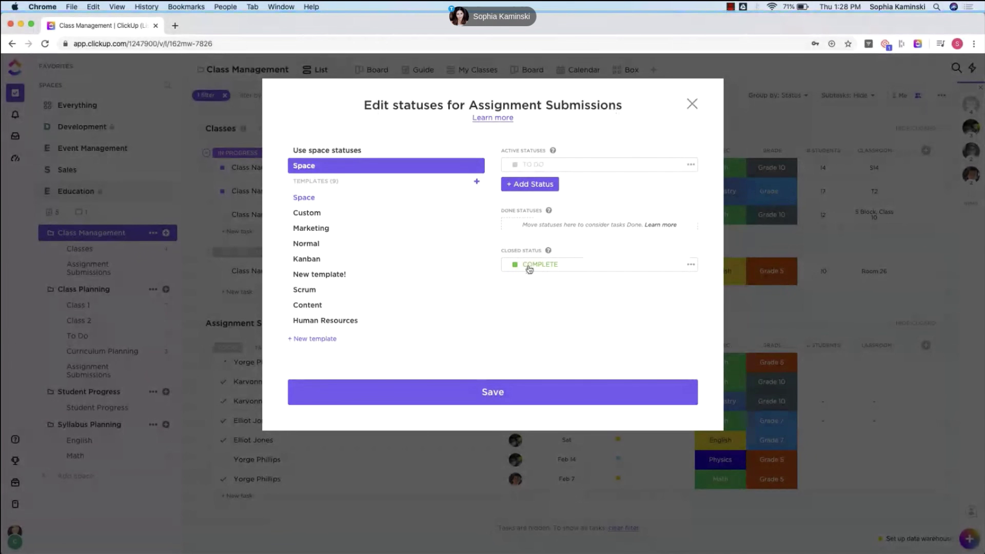
{"action": "left_click", "coordinate": [690, 105]}
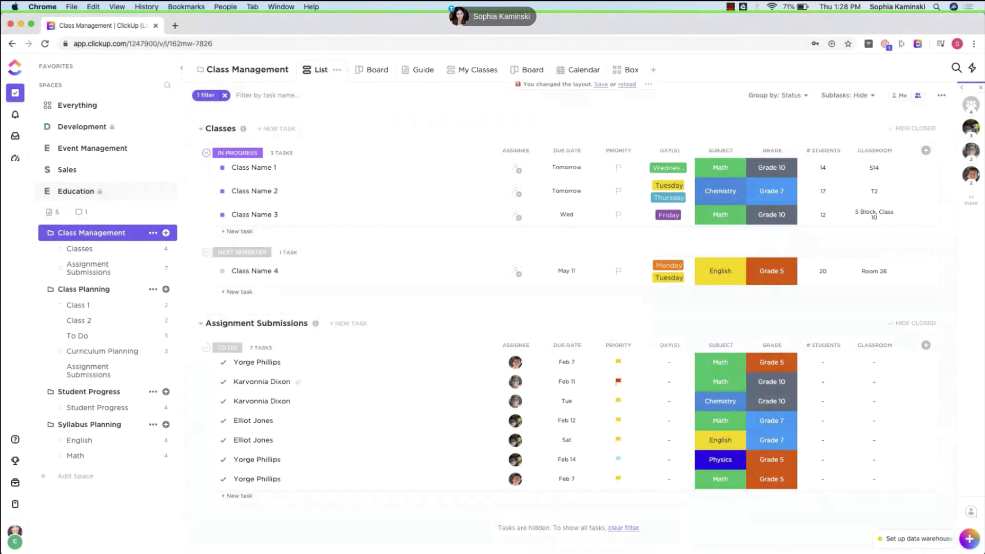
Step: Reload the List view's saved layout and browse the custom field types available for the Classes list
{"action": "left_click", "coordinate": [628, 85]}
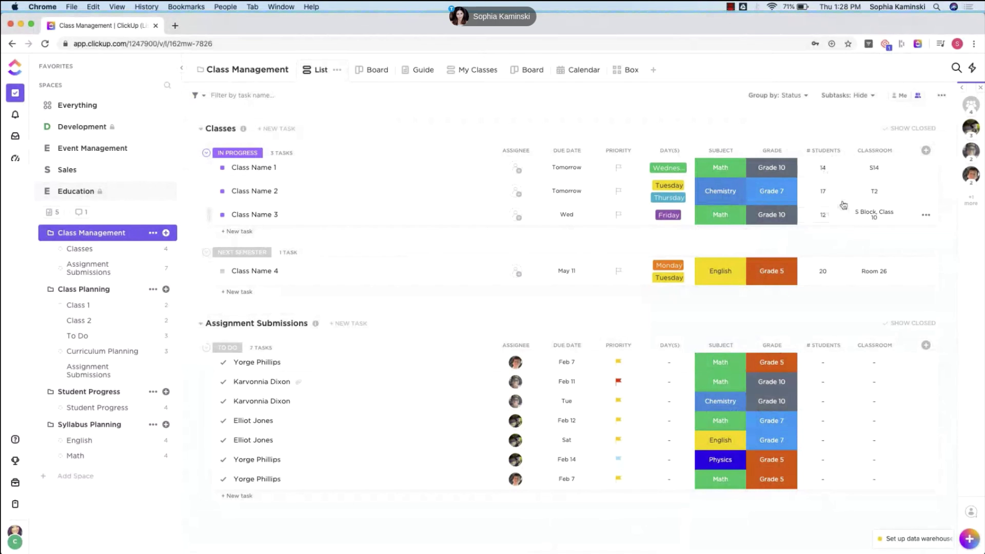
{"action": "left_click", "coordinate": [926, 151]}
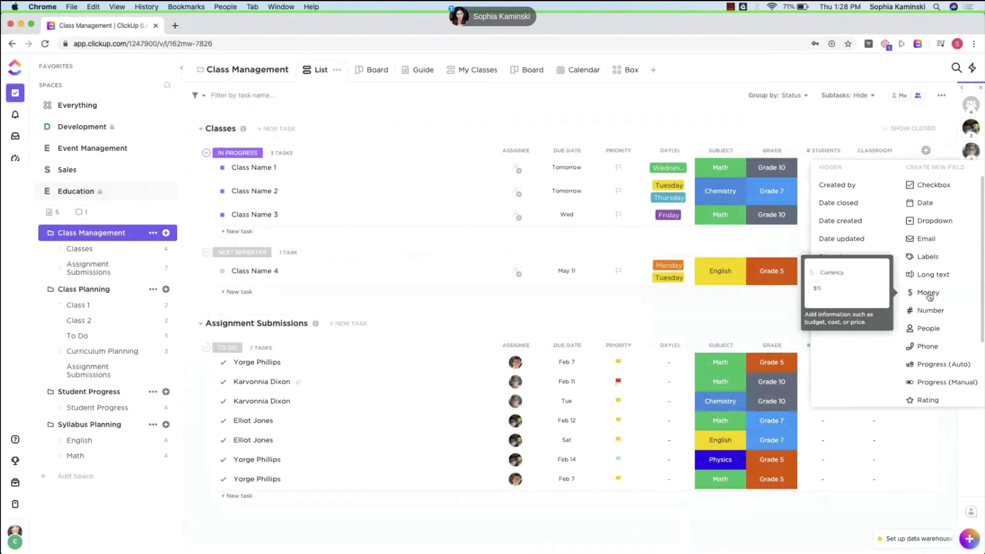
{"action": "left_click", "coordinate": [817, 240]}
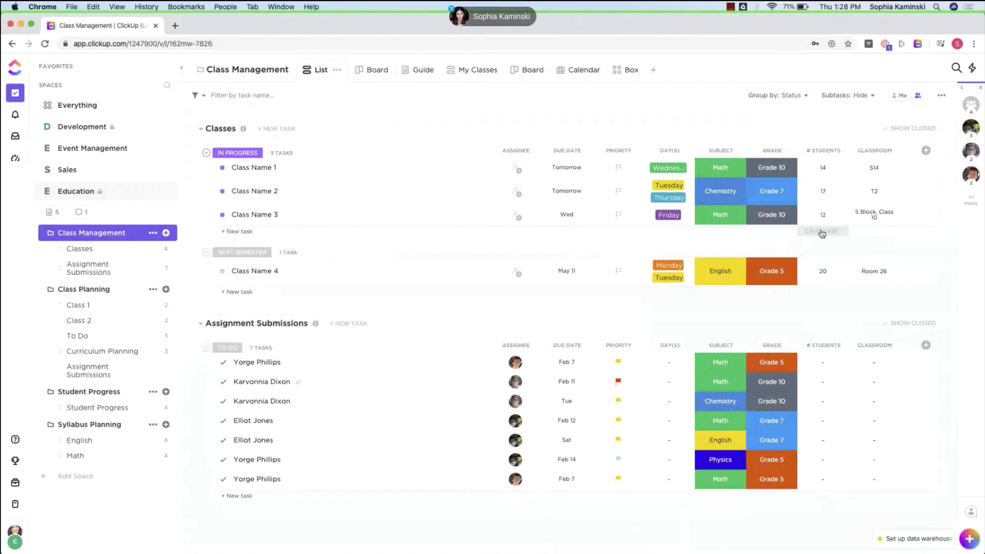
Step: Calculate the sum of the # Students column in the List view
{"action": "left_click", "coordinate": [822, 232]}
{"action": "left_click", "coordinate": [827, 277]}
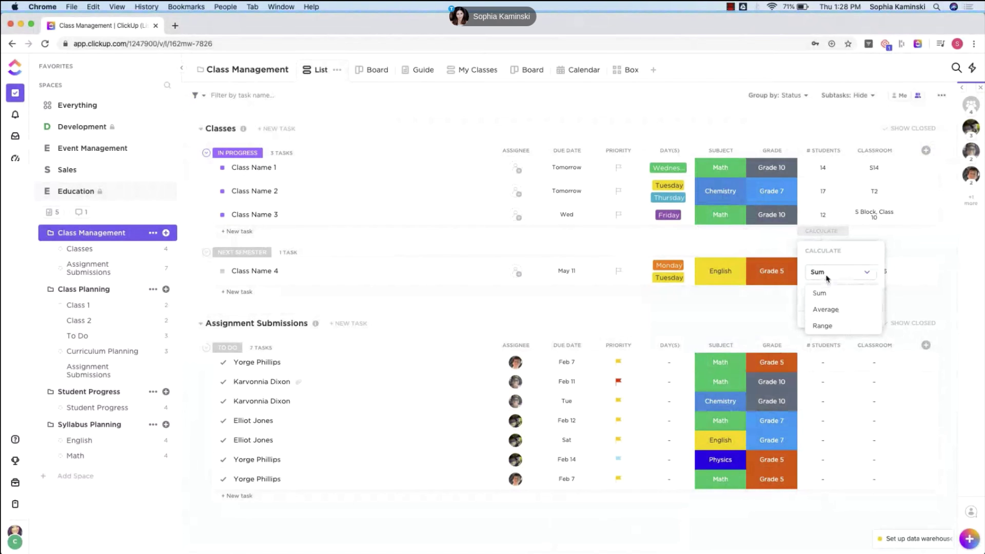
{"action": "left_click", "coordinate": [820, 293]}
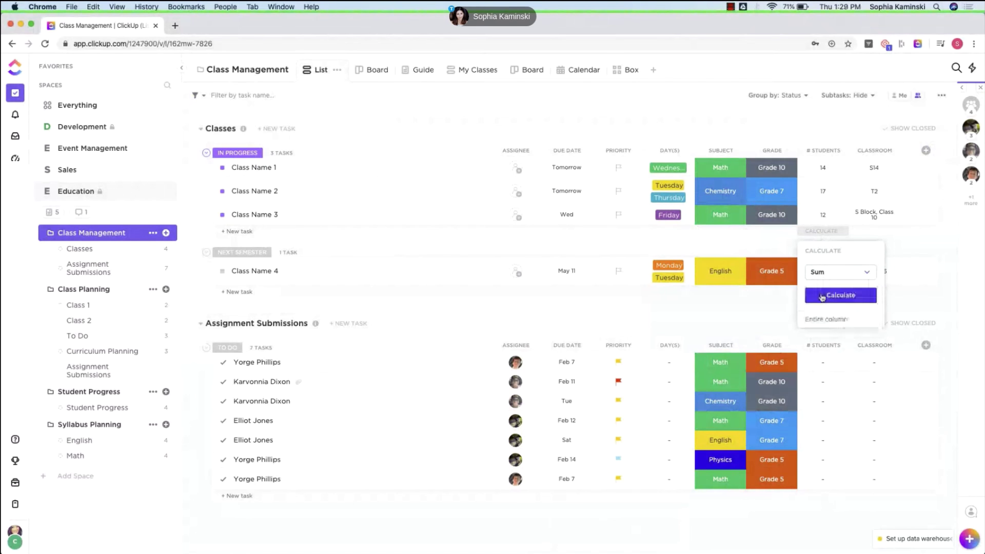
{"action": "left_click", "coordinate": [842, 296]}
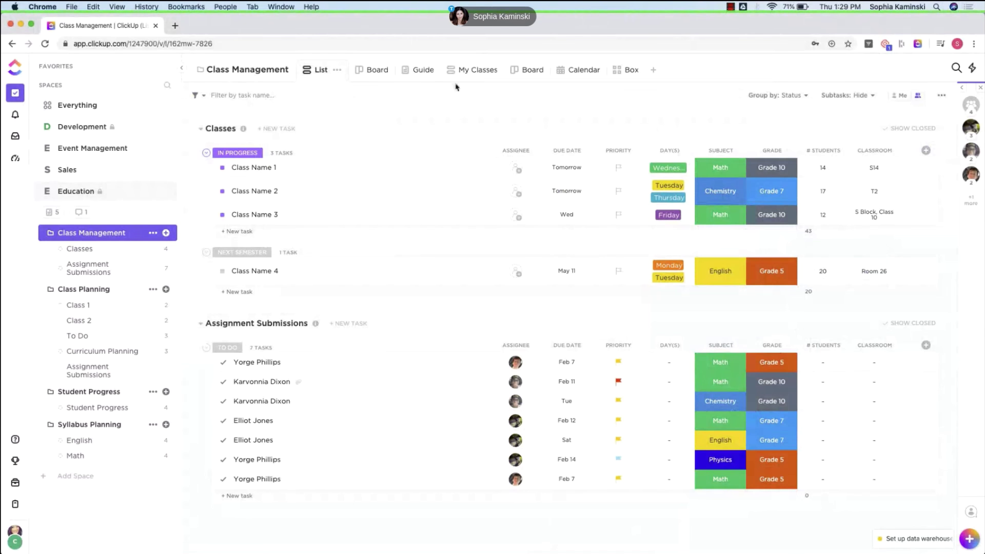
Step: Check the subtask display options in the Calendar view, then return to the List view
{"action": "left_click", "coordinate": [584, 72]}
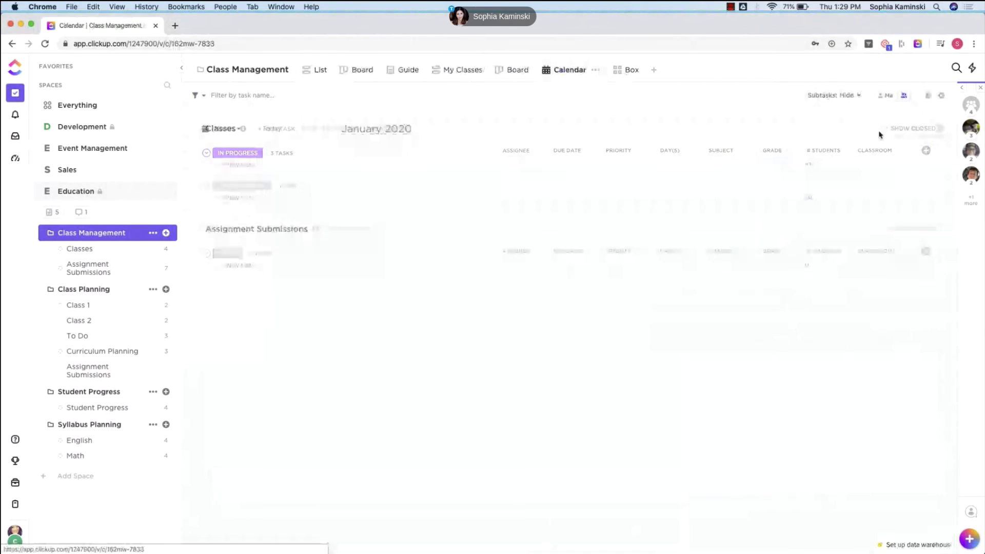
{"action": "left_click", "coordinate": [841, 96]}
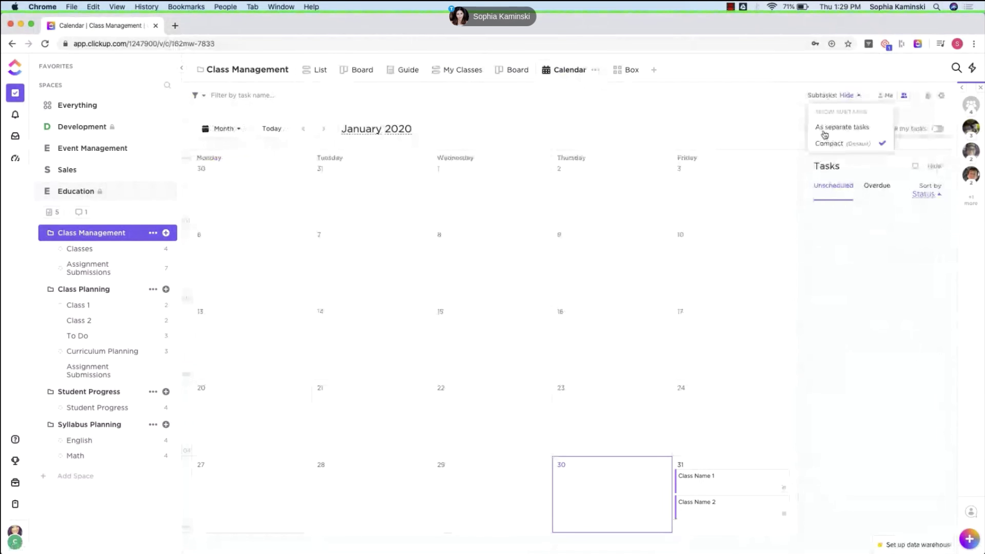
{"action": "left_click", "coordinate": [306, 71]}
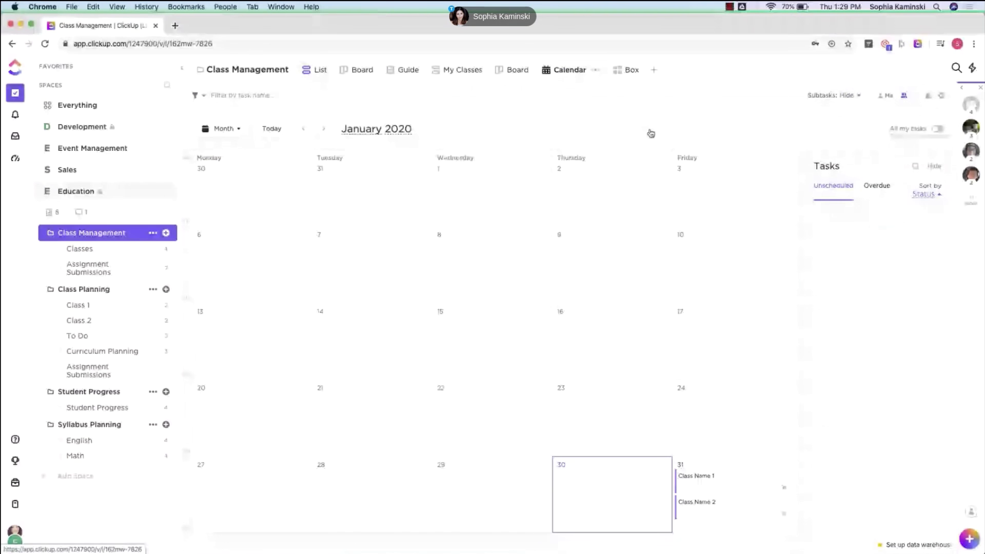